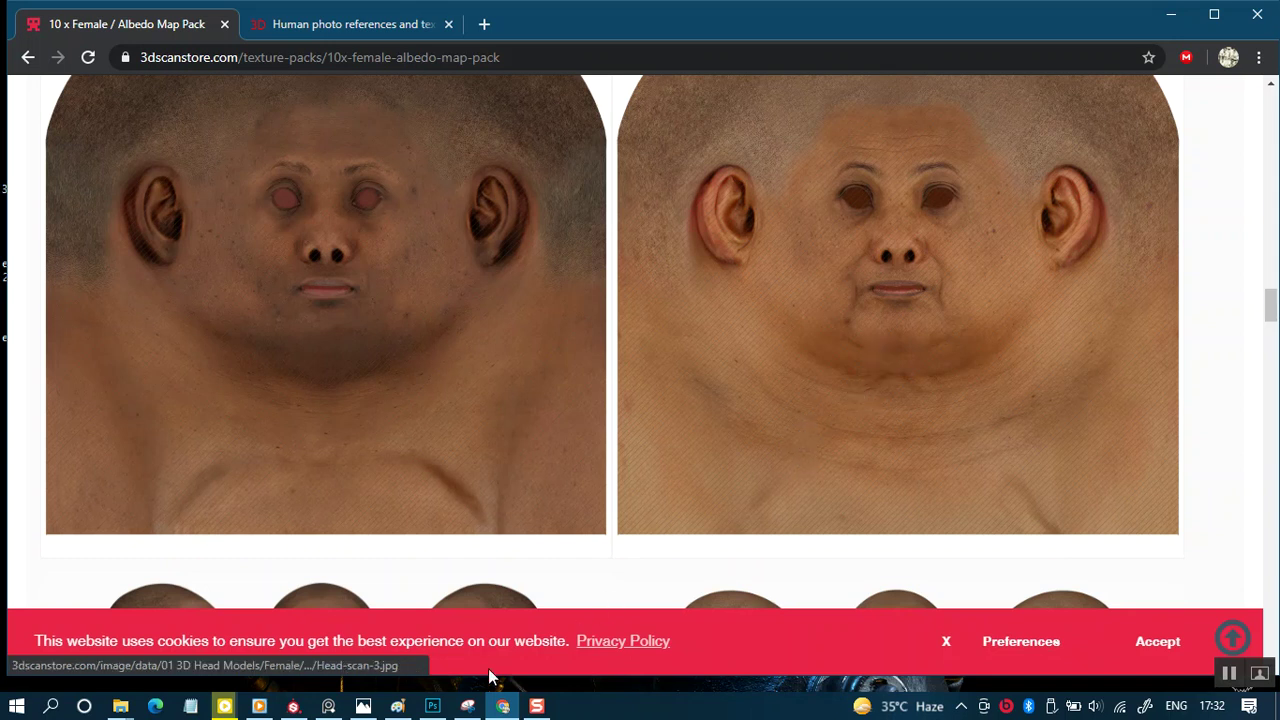
- Switch to Substance Painter and close the layer stack and fill properties to clear space around the head model
left_click(294, 706)
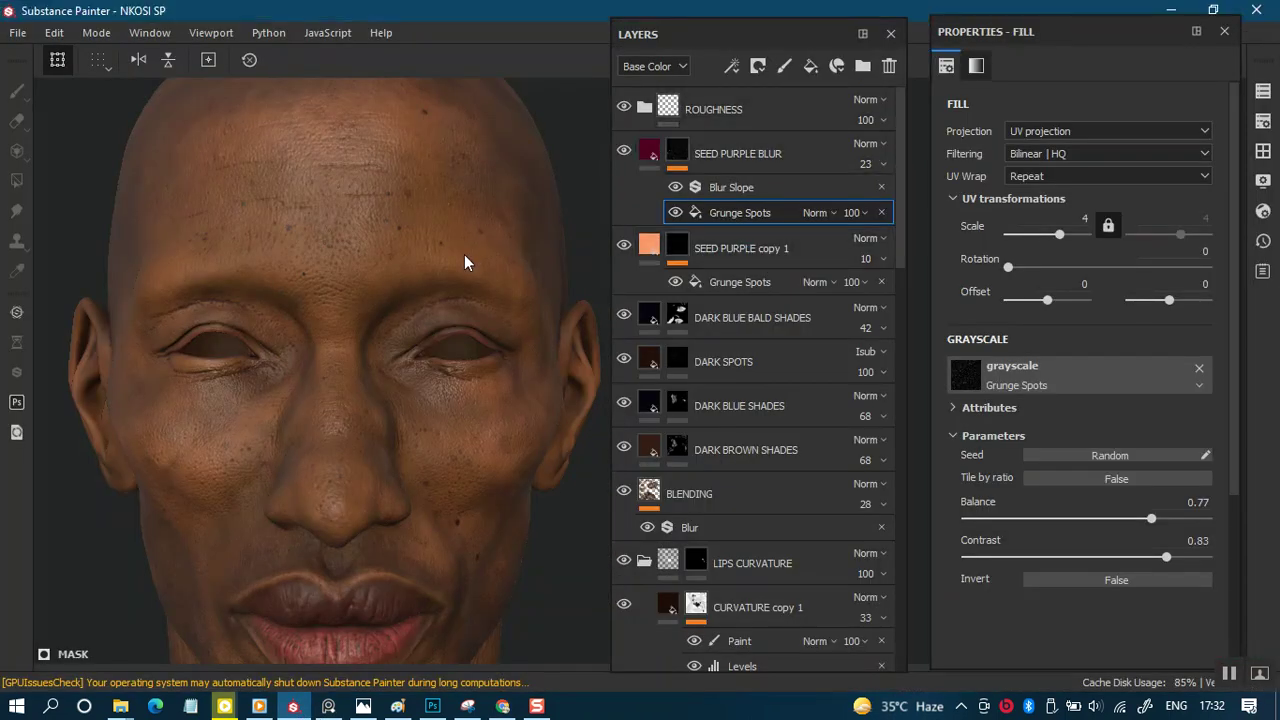
left_click(891, 33)
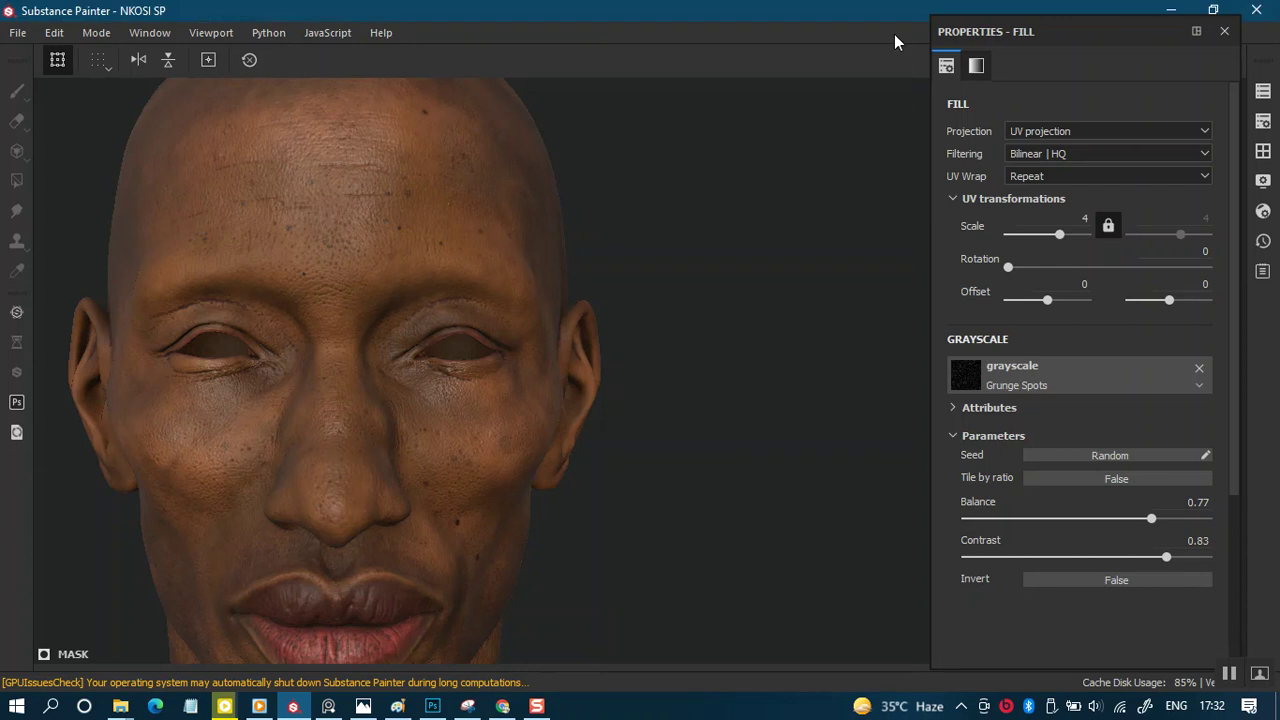
left_click(1224, 31)
- Examine the skin texture on the head's forehead, eyes, nose, cheeks and lips from the front
left_click_drag(704, 293, 652, 130)
left_click_drag(677, 349, 797, 263)
left_click_drag(760, 312, 798, 420)
left_click_drag(796, 354, 867, 250)
left_click_drag(860, 367, 877, 546)
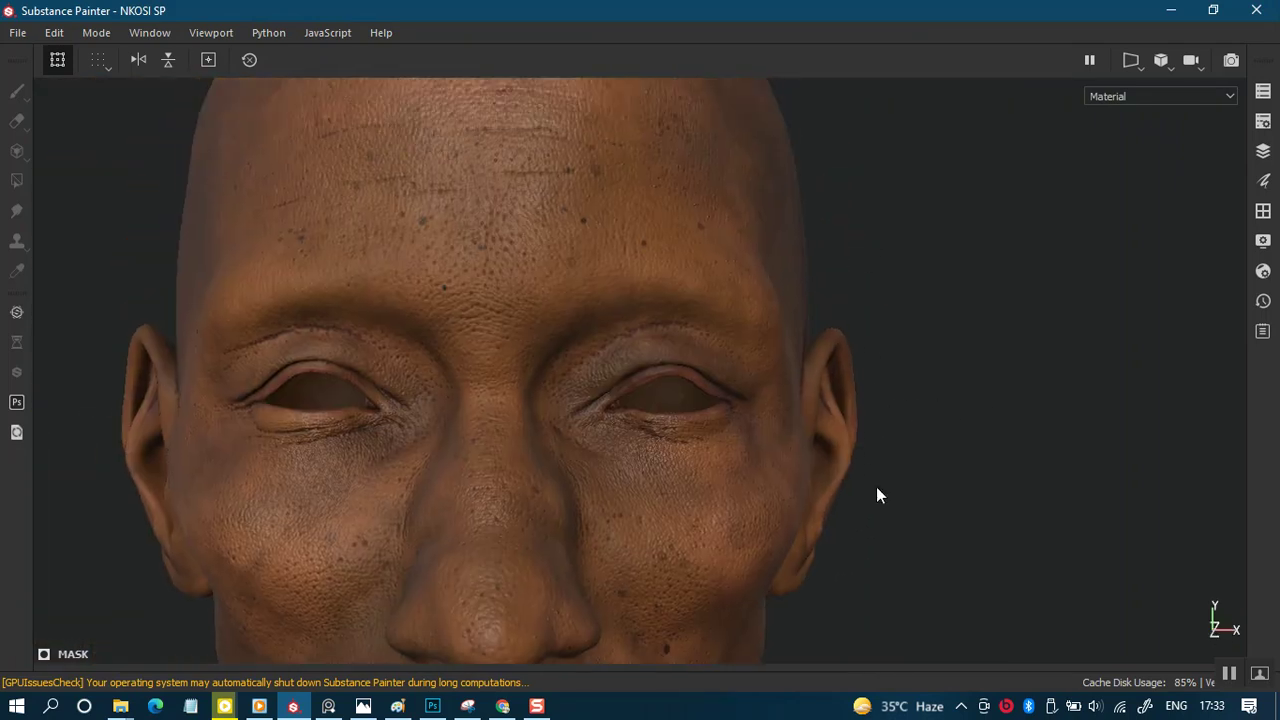
mouse_move(906, 277)
left_mouse_down()
mouse_move(900, 440)
mouse_move(1031, 280)
mouse_move(748, 320)
left_mouse_up()
mouse_move(863, 276)
left_mouse_down()
mouse_move(934, 294)
mouse_move(860, 291)
mouse_move(940, 243)
mouse_move(890, 284)
mouse_move(943, 363)
mouse_move(948, 335)
mouse_move(970, 328)
mouse_move(883, 343)
mouse_move(906, 269)
mouse_move(957, 323)
mouse_move(895, 332)
mouse_move(949, 360)
mouse_move(897, 309)
mouse_move(780, 135)
left_mouse_up()
mouse_move(882, 375)
left_mouse_down()
mouse_move(820, 349)
mouse_move(757, 351)
mouse_move(820, 340)
mouse_move(907, 362)
mouse_move(894, 383)
mouse_move(879, 380)
mouse_move(893, 377)
left_mouse_up()
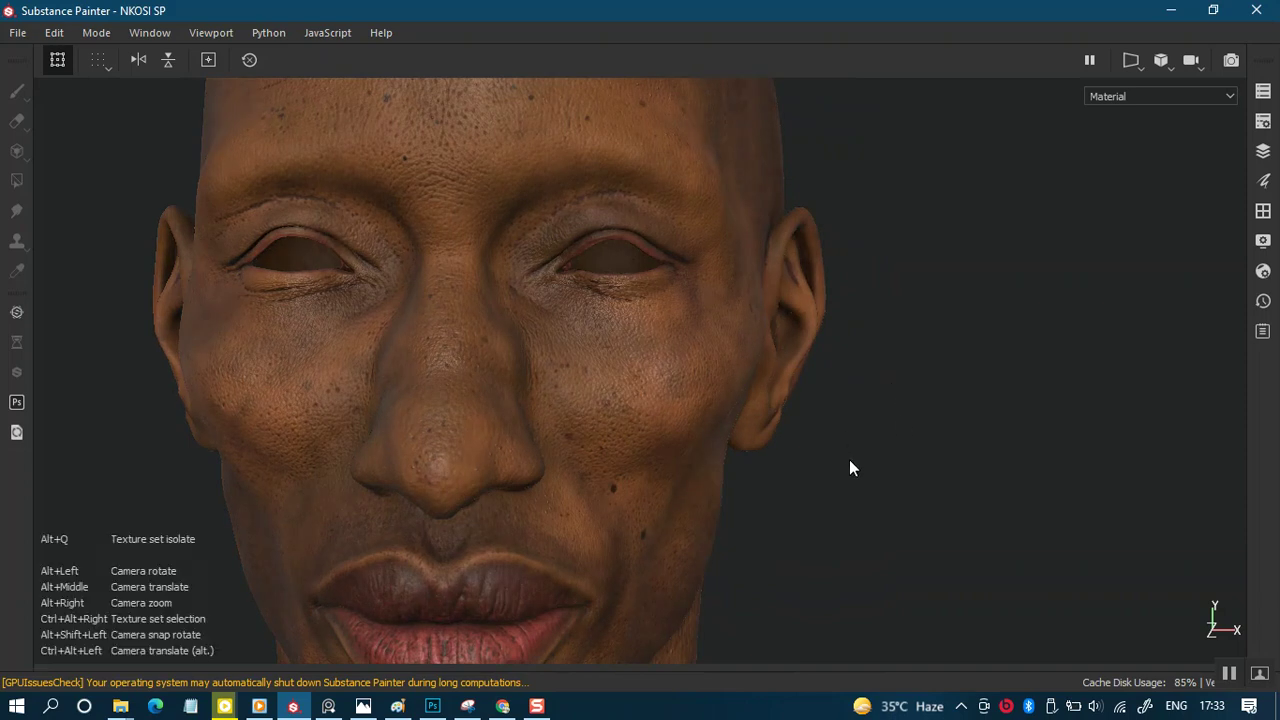
left_click_drag(910, 478, 874, 271)
left_click_drag(900, 420, 912, 360)
left_click_drag(836, 312, 866, 480)
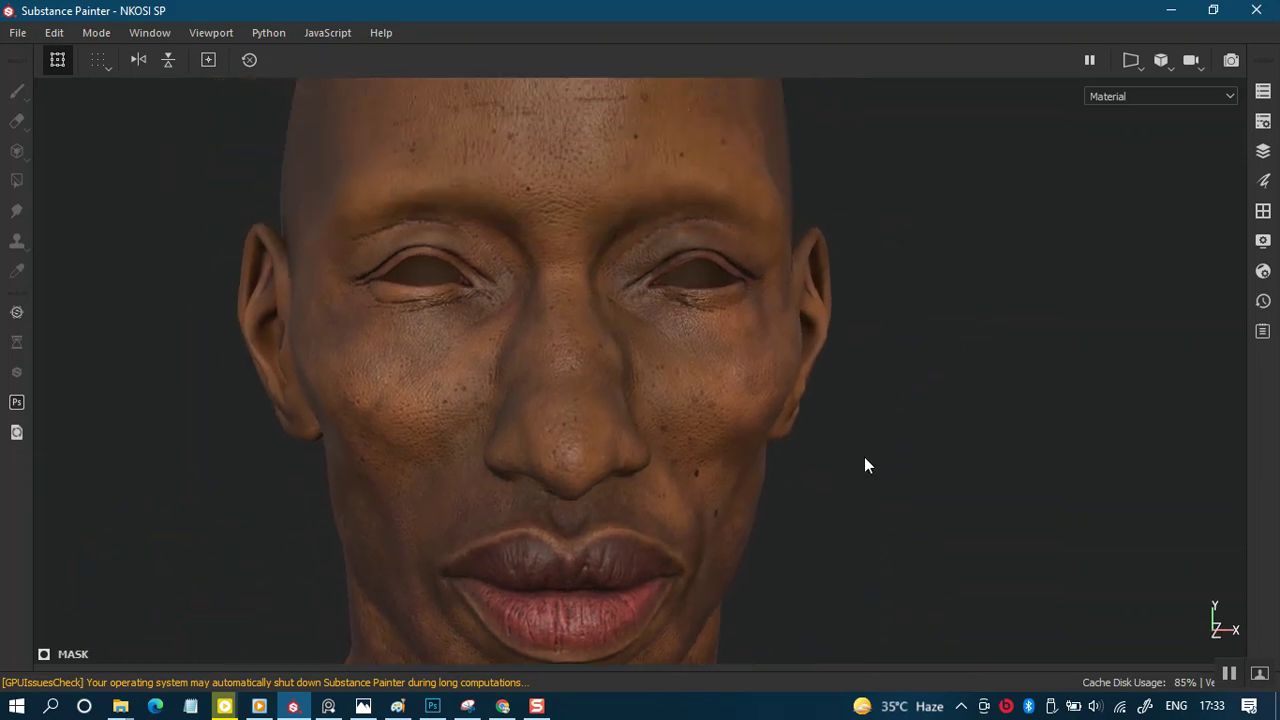
mouse_move(943, 306)
left_mouse_down()
mouse_move(830, 318)
mouse_move(950, 322)
left_mouse_up()
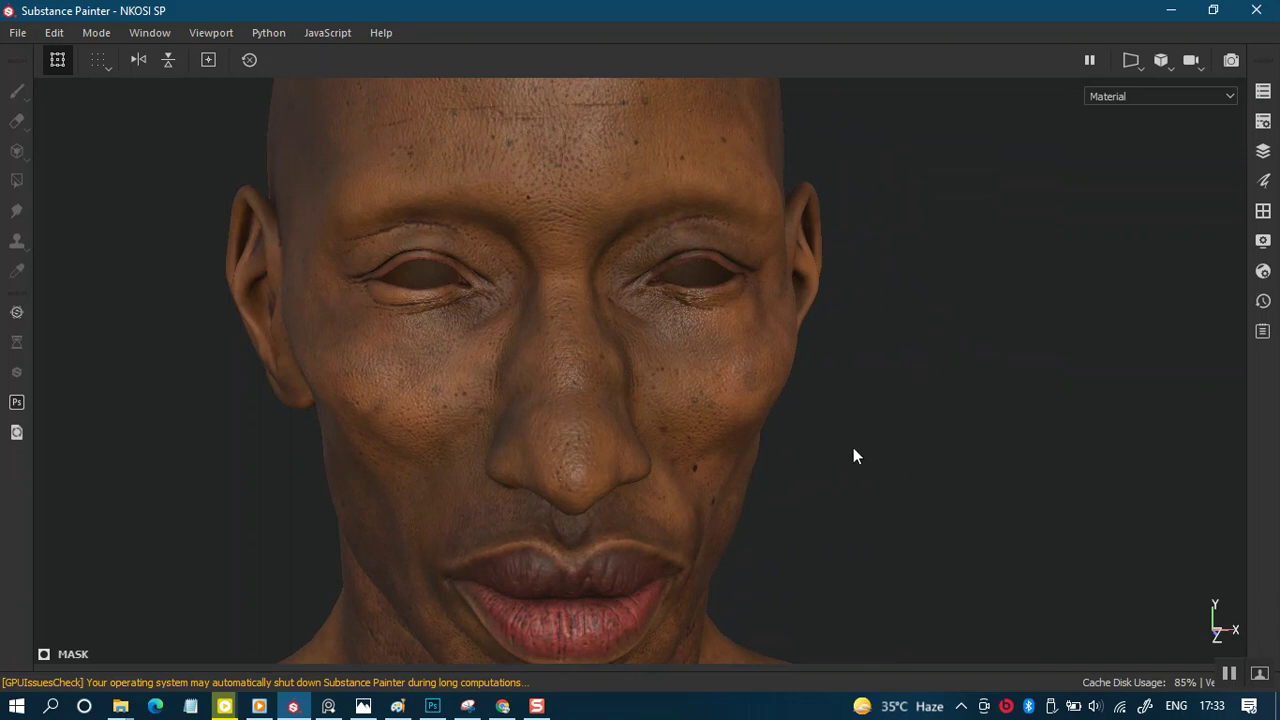
left_click_drag(852, 410, 852, 504)
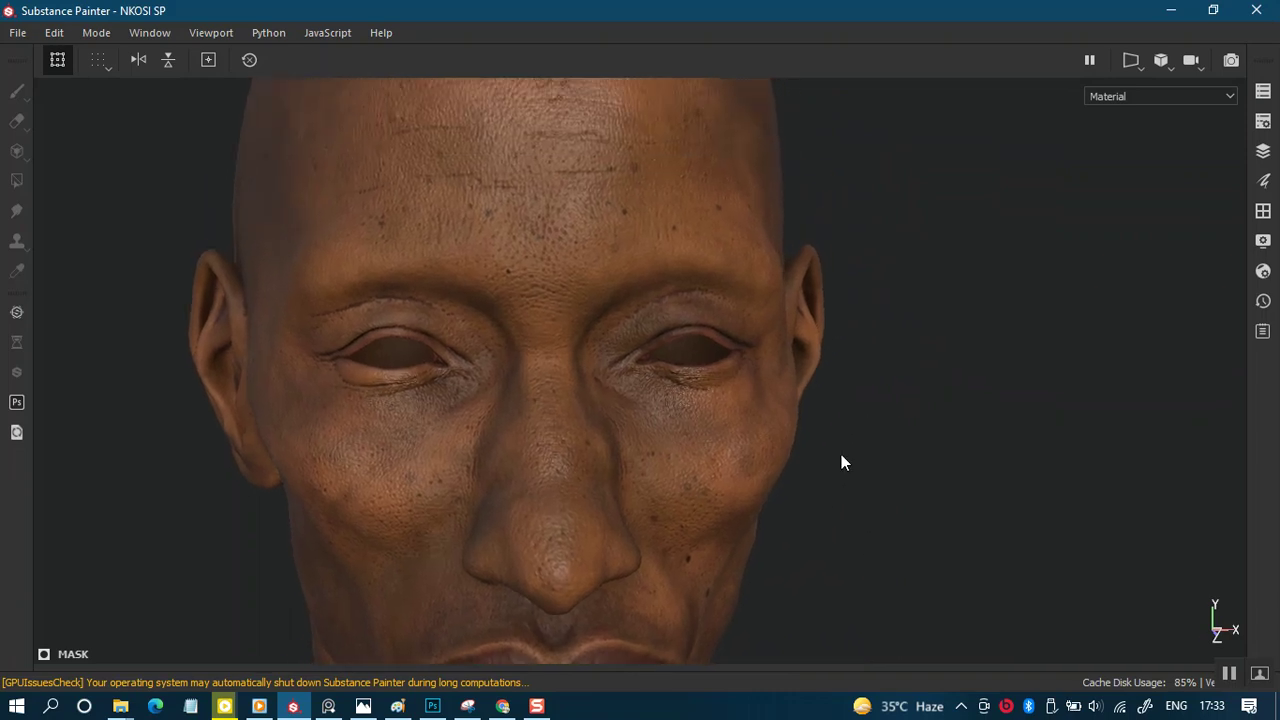
- Inspect the skin texture along the side of the face, jaw, lips and neck from a three-quarter angle
left_click(1230, 679)
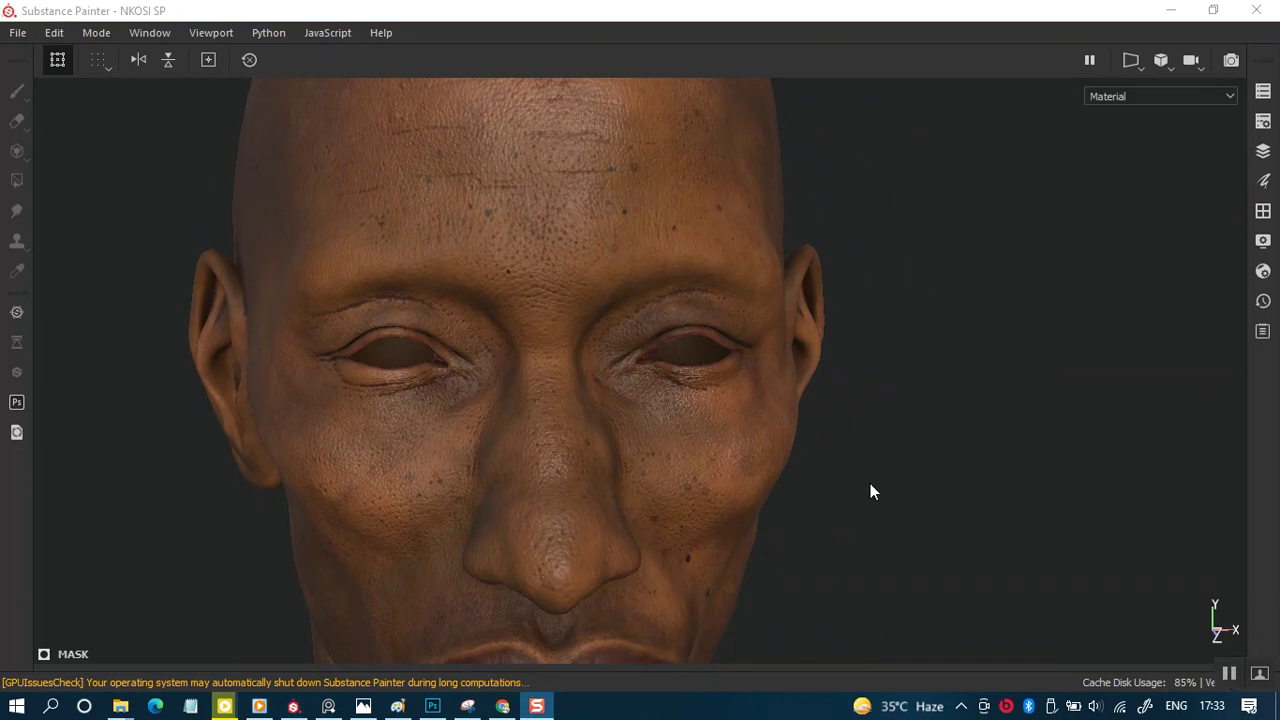
left_click_drag(922, 463, 840, 529)
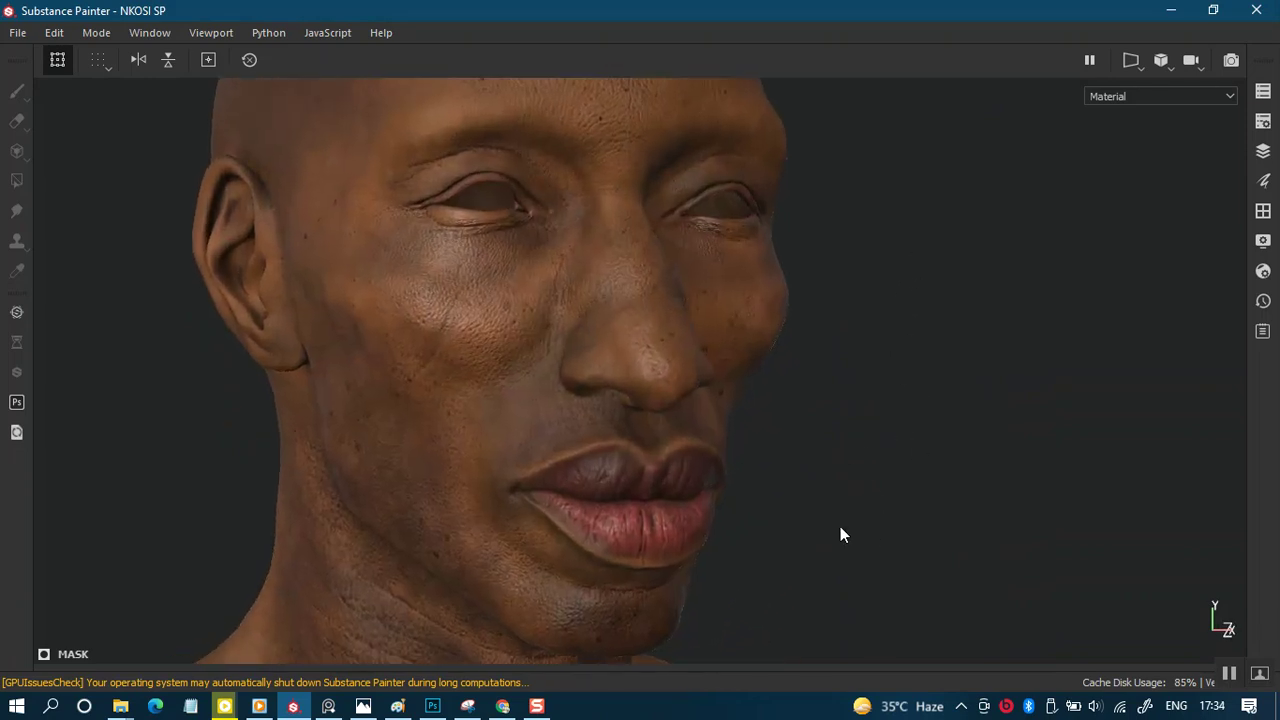
left_click_drag(838, 476, 893, 389)
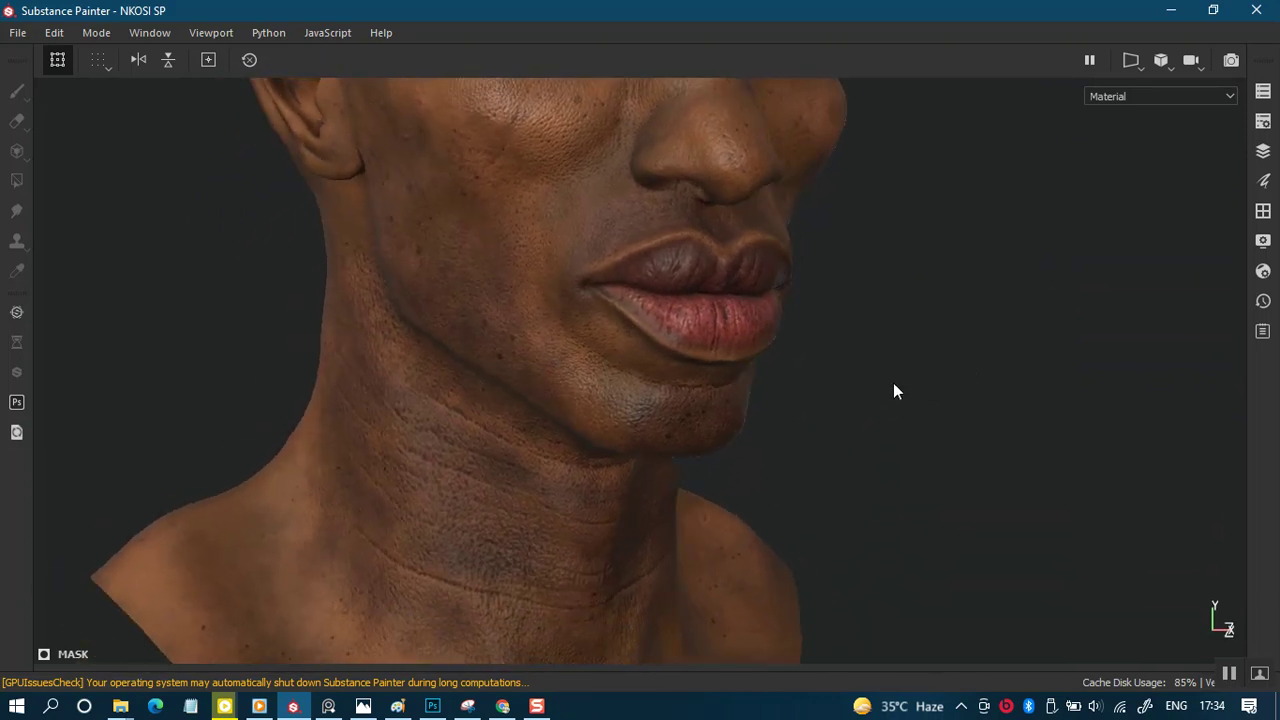
left_click_drag(864, 484, 878, 447)
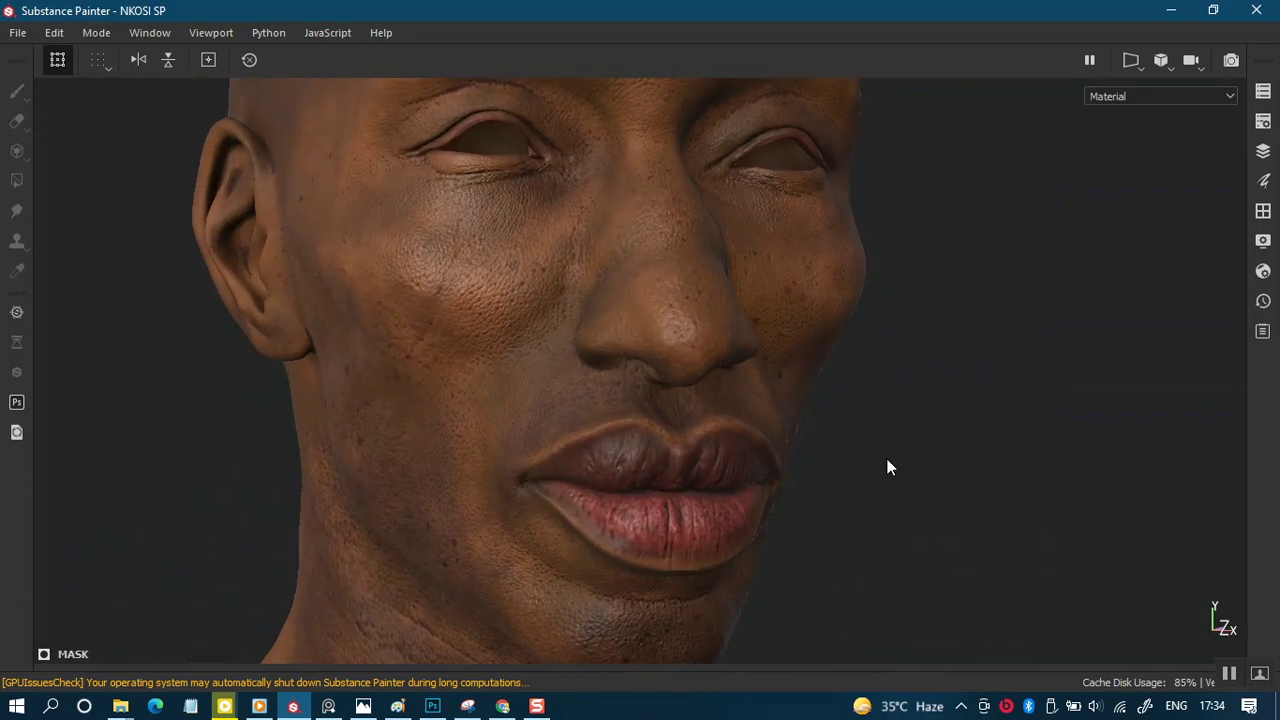
left_click_drag(896, 306, 868, 440)
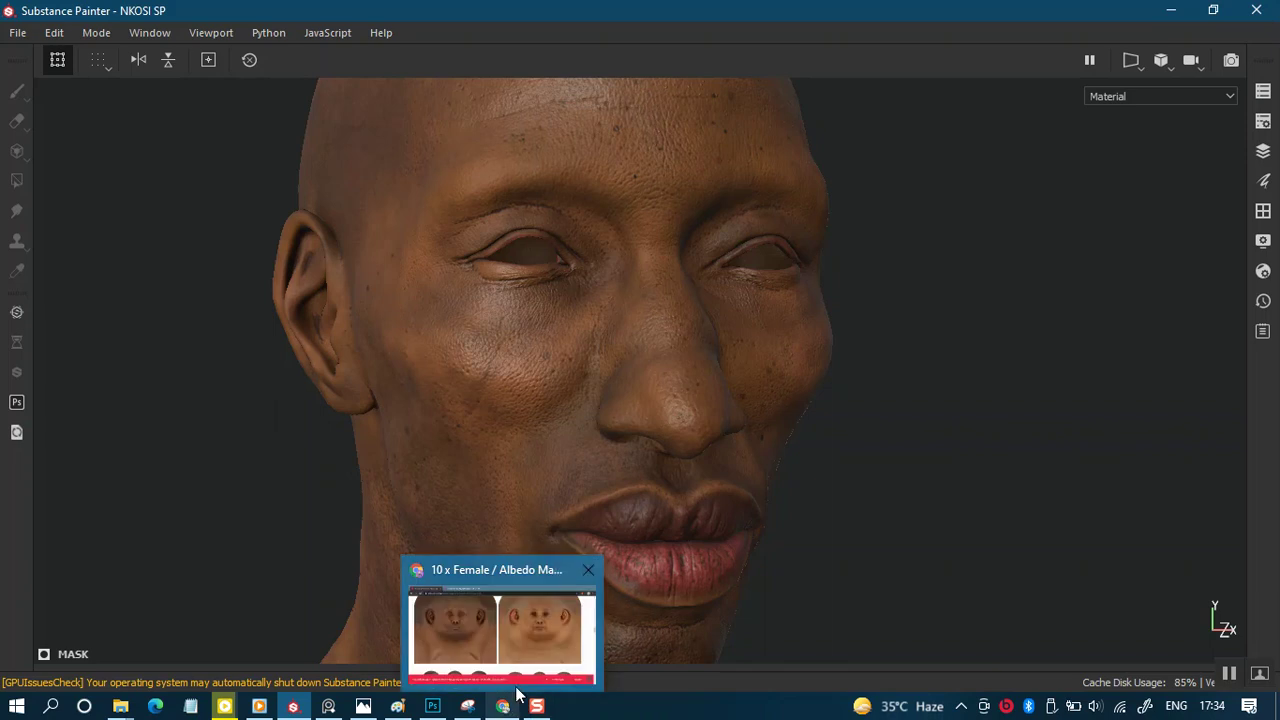
- Switch to Chrome and examine the albedo maps and matching head renders on the 10 x Female Albedo Map Pack page
left_click(505, 625)
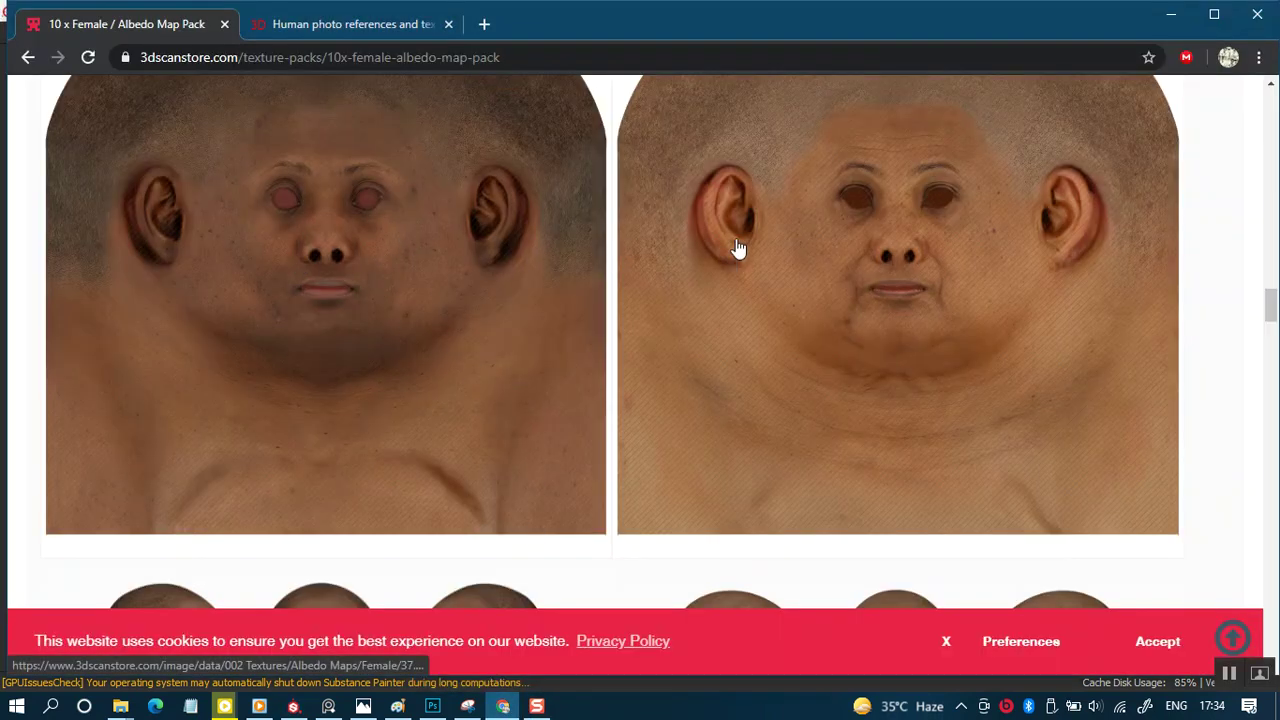
mouse_move(1273, 305)
left_mouse_down()
mouse_move(1269, 356)
mouse_move(1270, 322)
left_mouse_up()
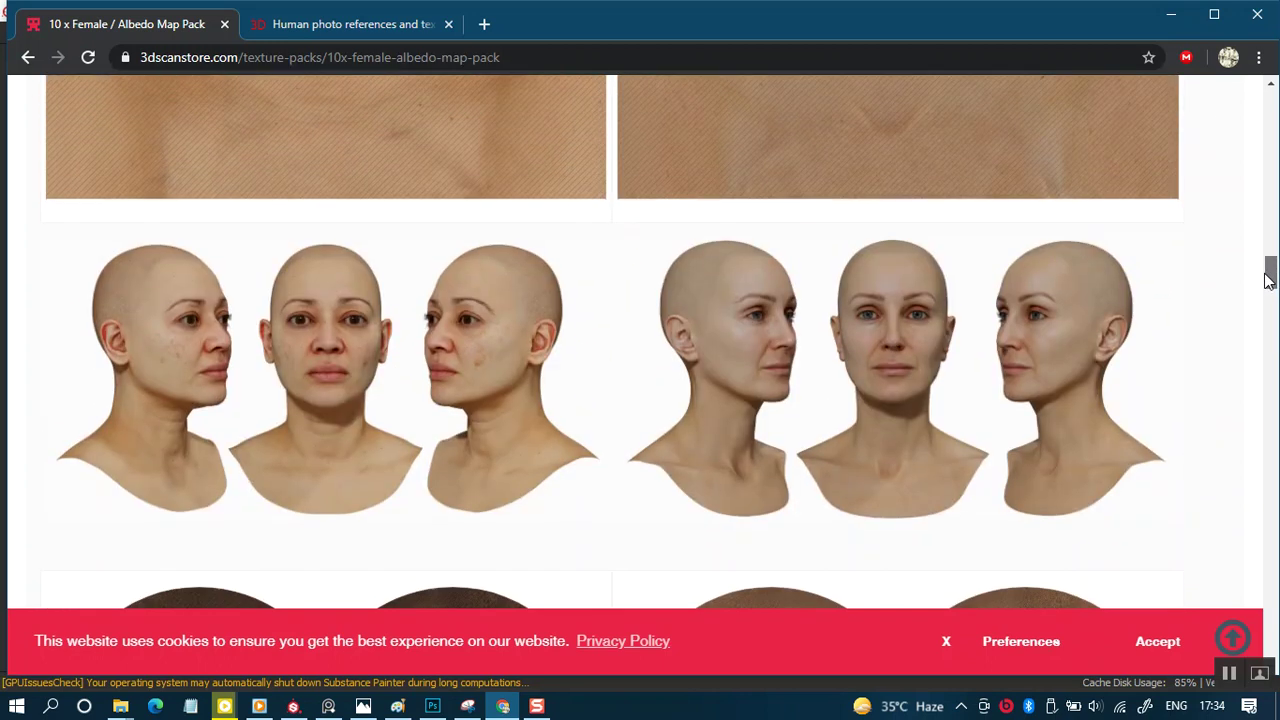
left_click_drag(1268, 280, 1272, 307)
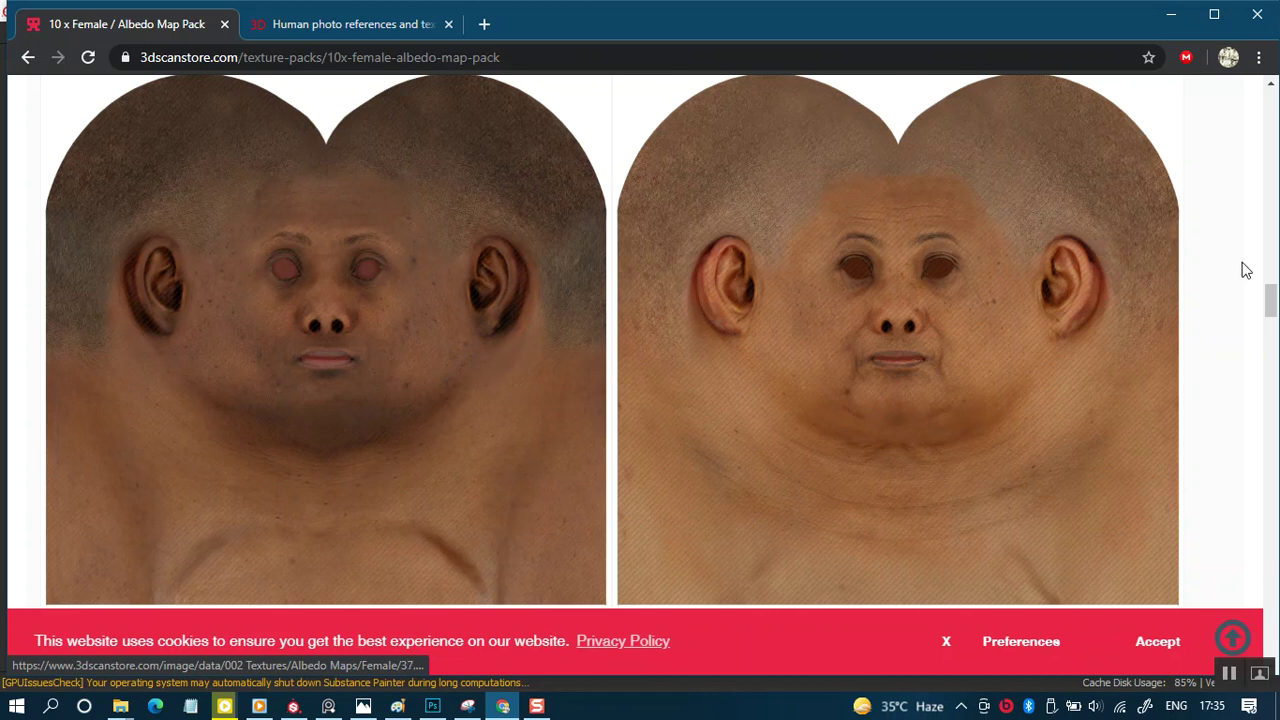
mouse_move(1271, 300)
left_mouse_down()
mouse_move(1272, 313)
mouse_move(1272, 294)
left_mouse_up()
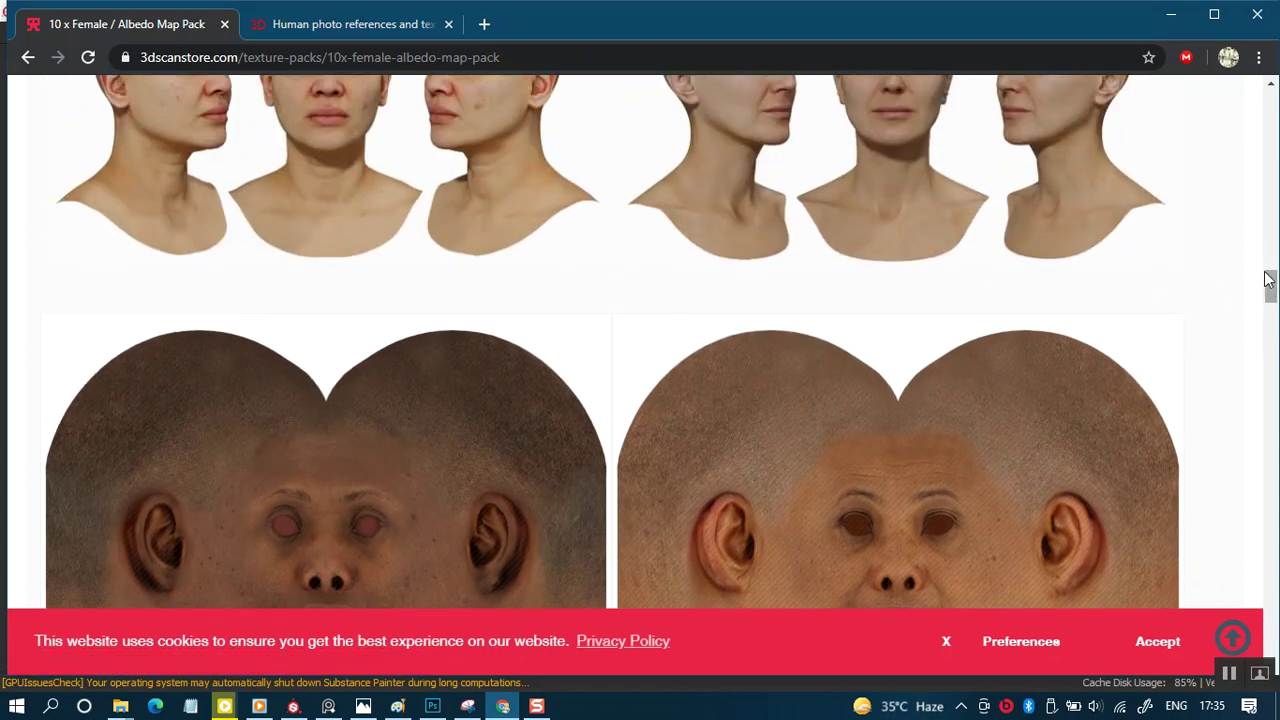
left_click_drag(1272, 285, 1270, 297)
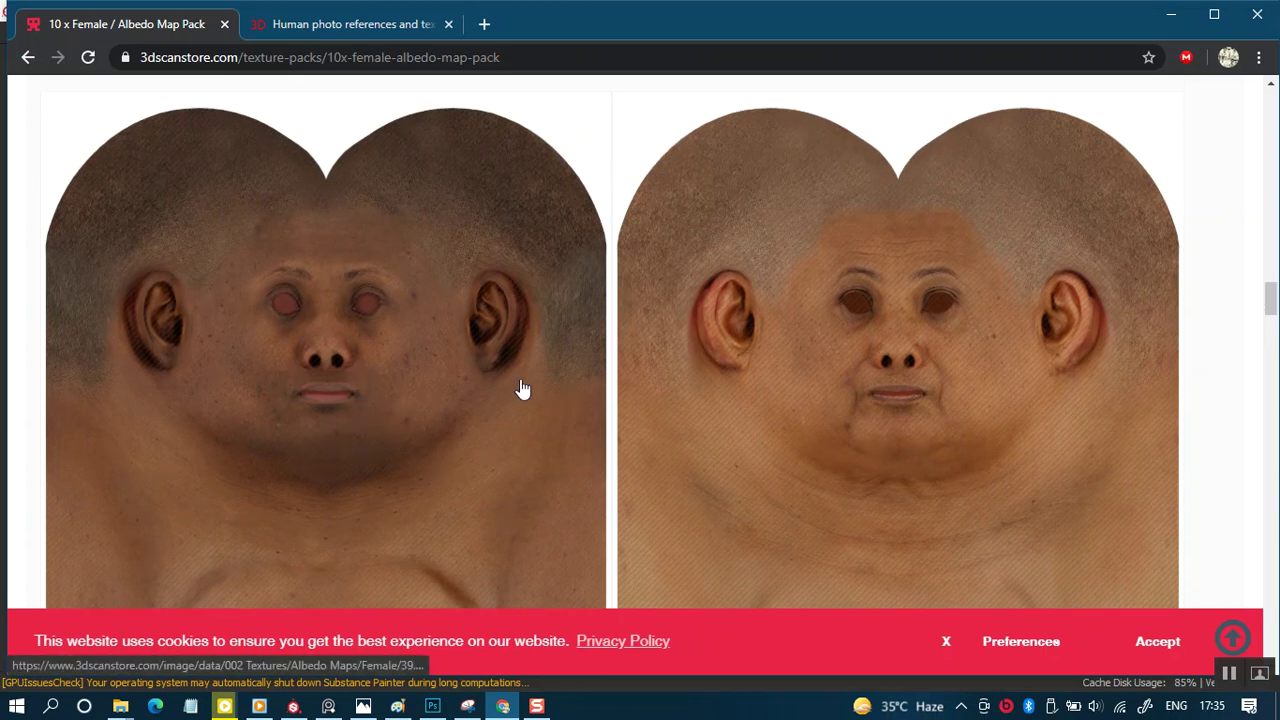
left_click_drag(1270, 287, 1270, 315)
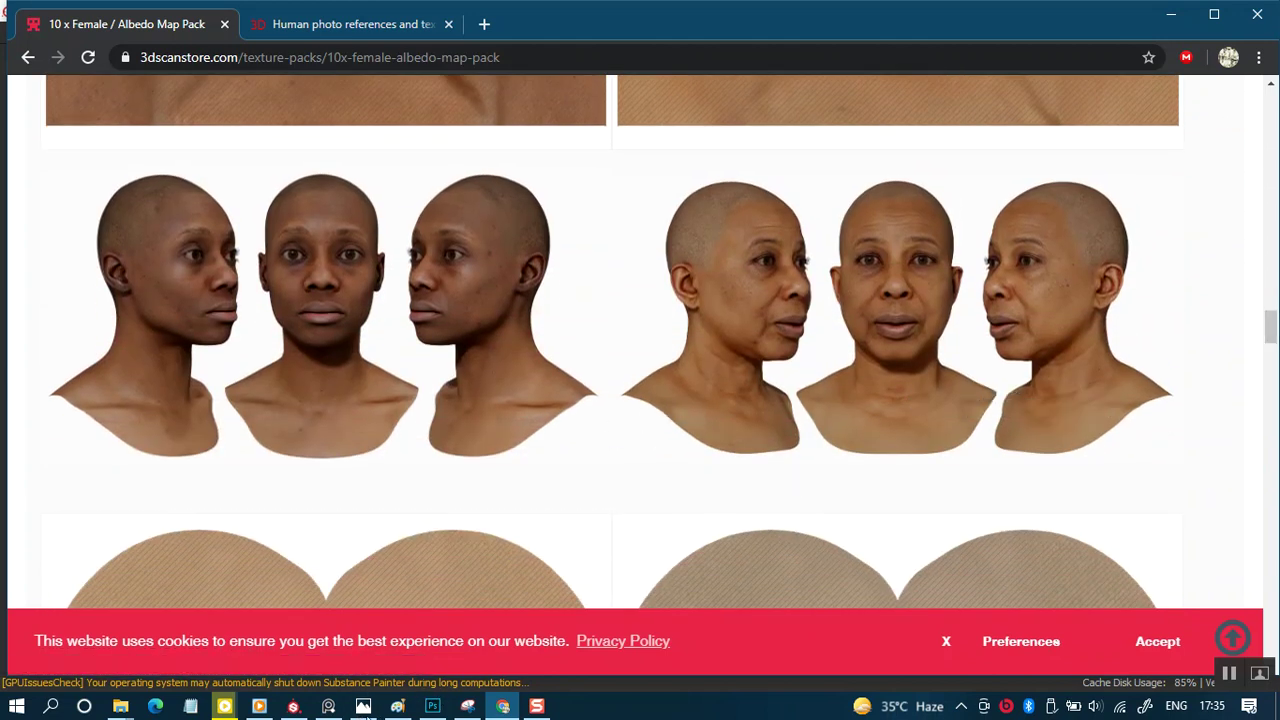
- Clear all windows to show the desktop and bring up the skin colour reference board
left_click(375, 565)
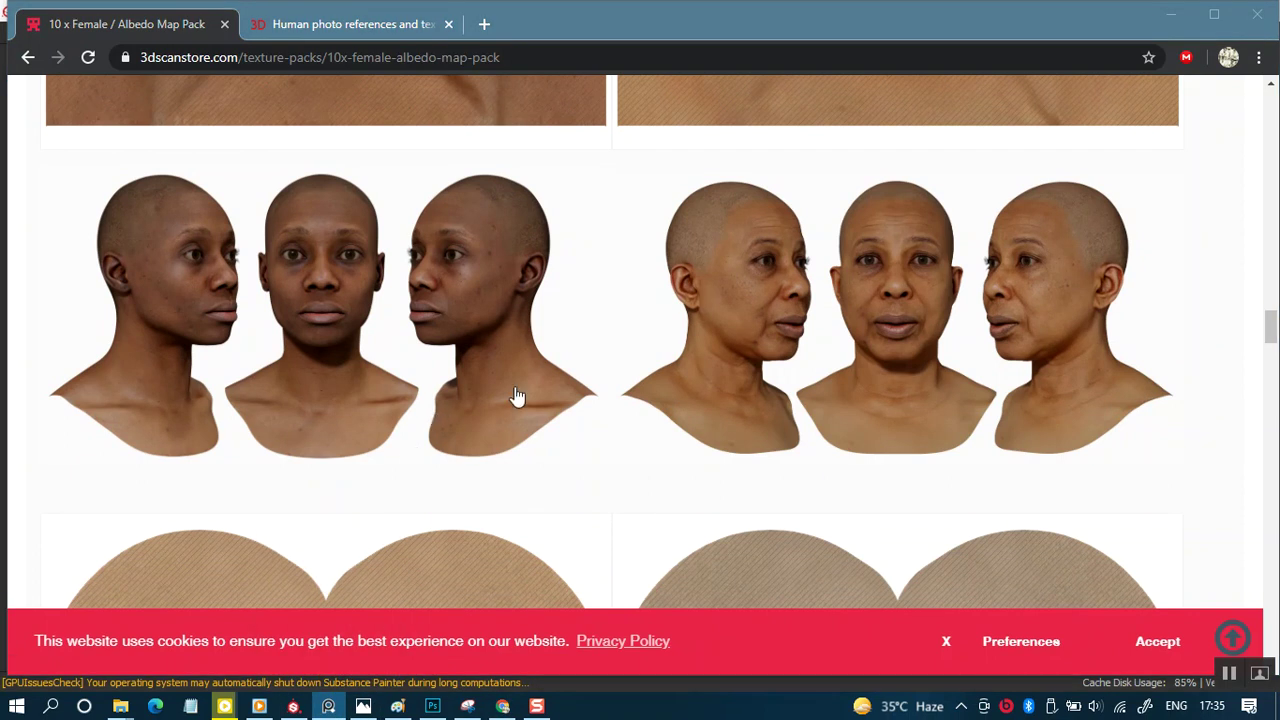
key("alt+Tab")
key("super+d")
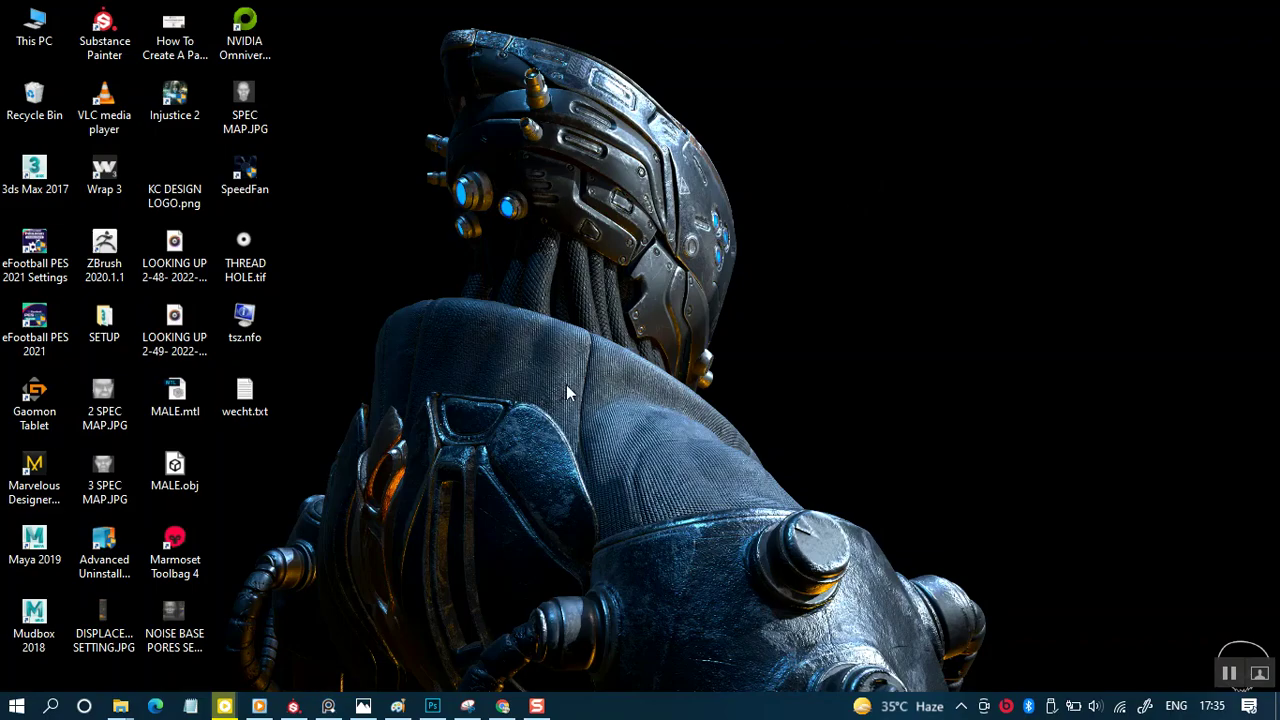
left_click(328, 706)
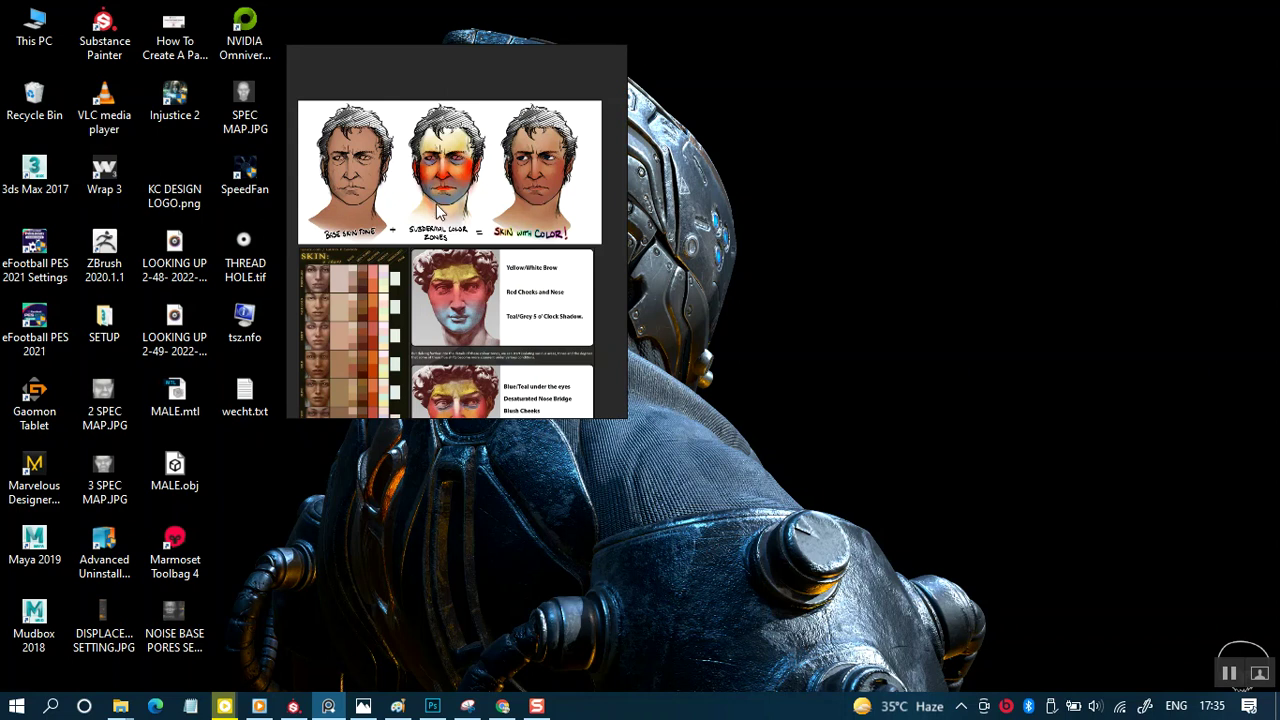
- Switch the reference board's mode from Always On Bottom to Always On Top and widen its window across the desktop
left_click_drag(537, 300, 570, 309)
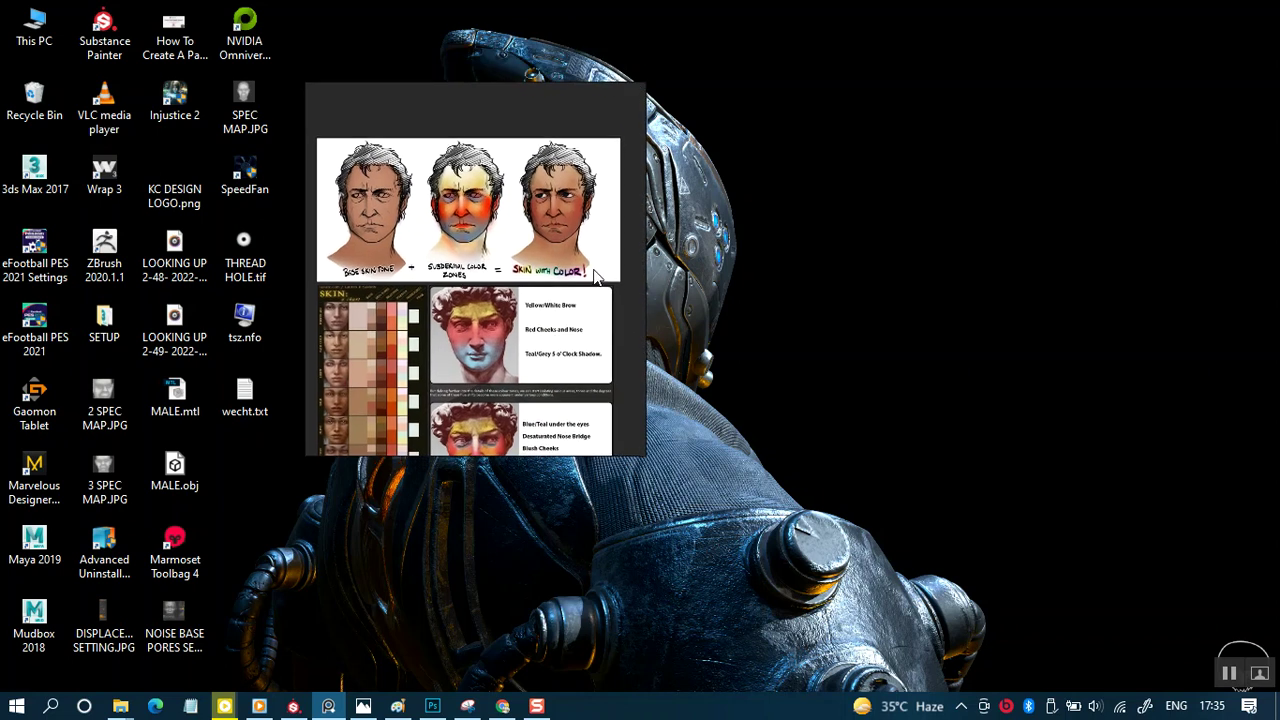
right_click(595, 275)
mouse_move(663, 484)
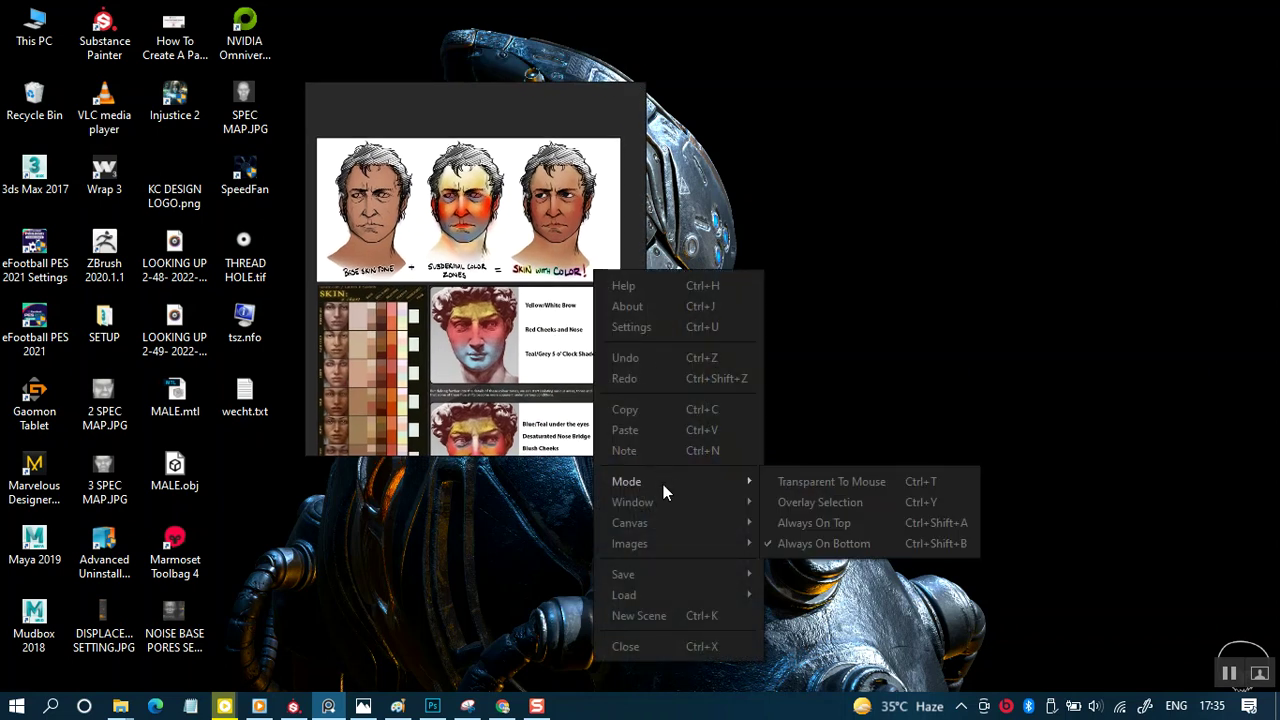
left_click(815, 502)
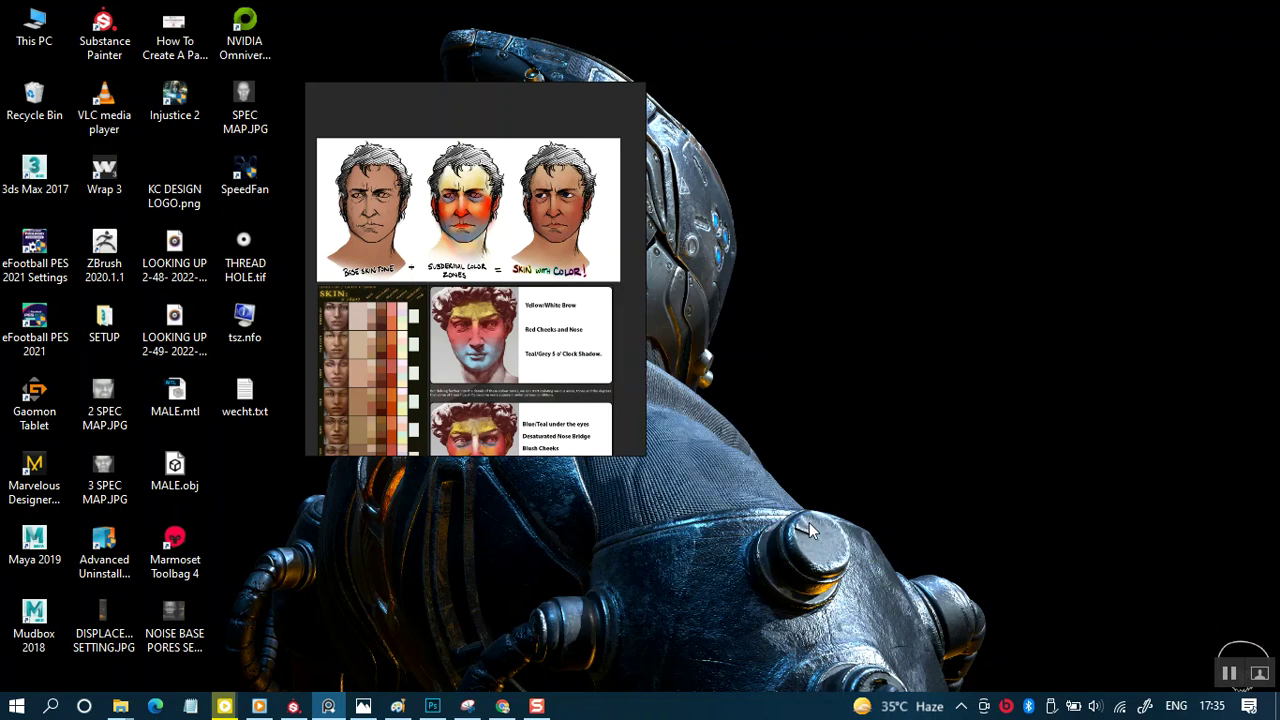
left_click(621, 139)
left_click_drag(589, 343, 562, 356)
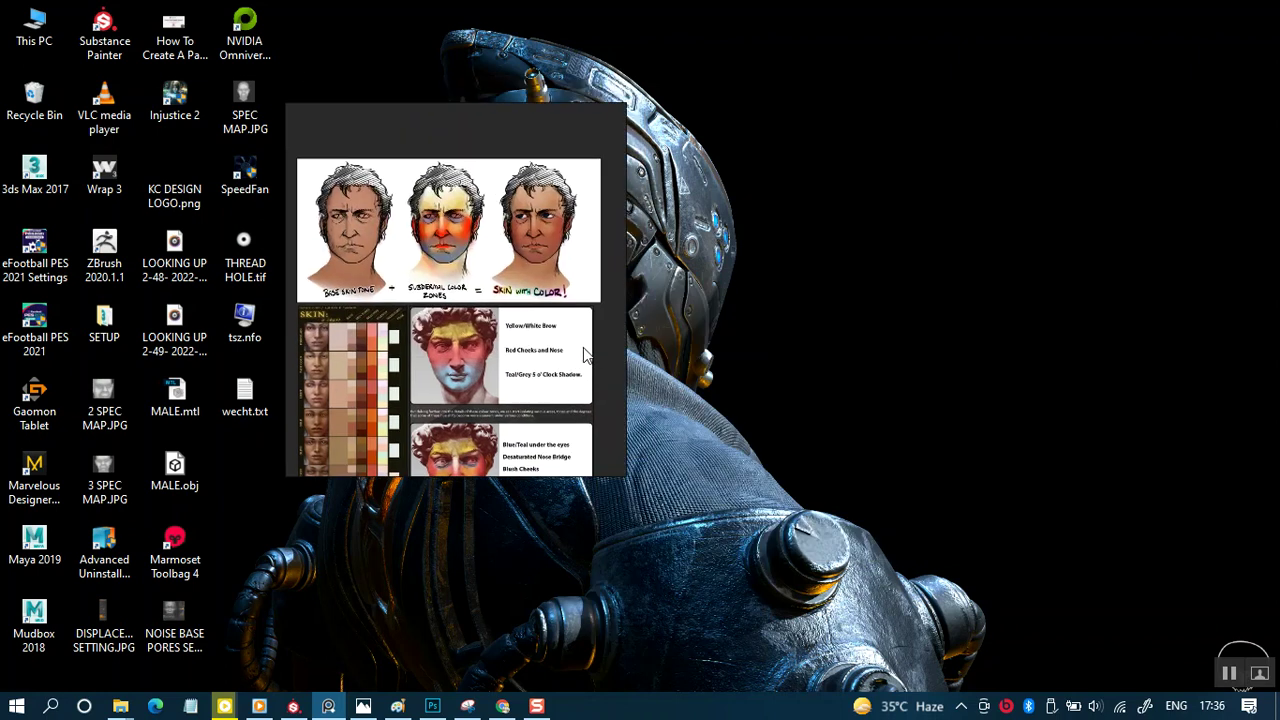
right_click(589, 353)
mouse_move(694, 209)
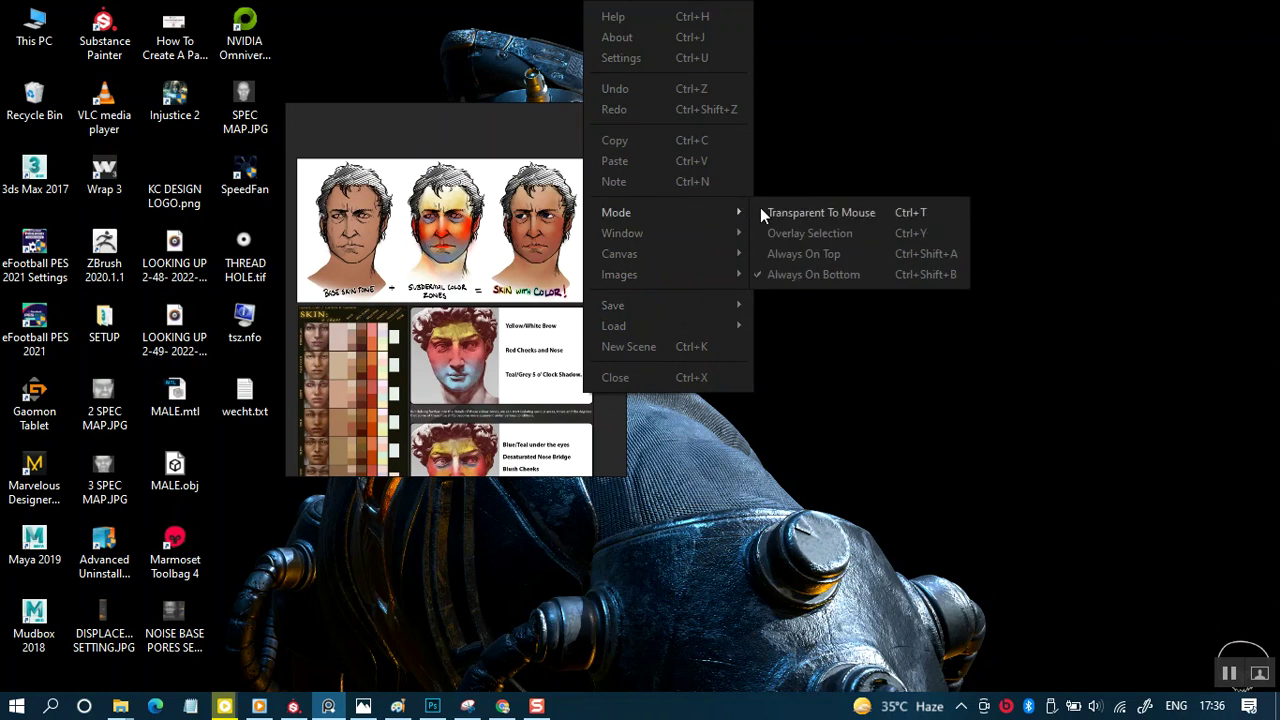
left_click(797, 266)
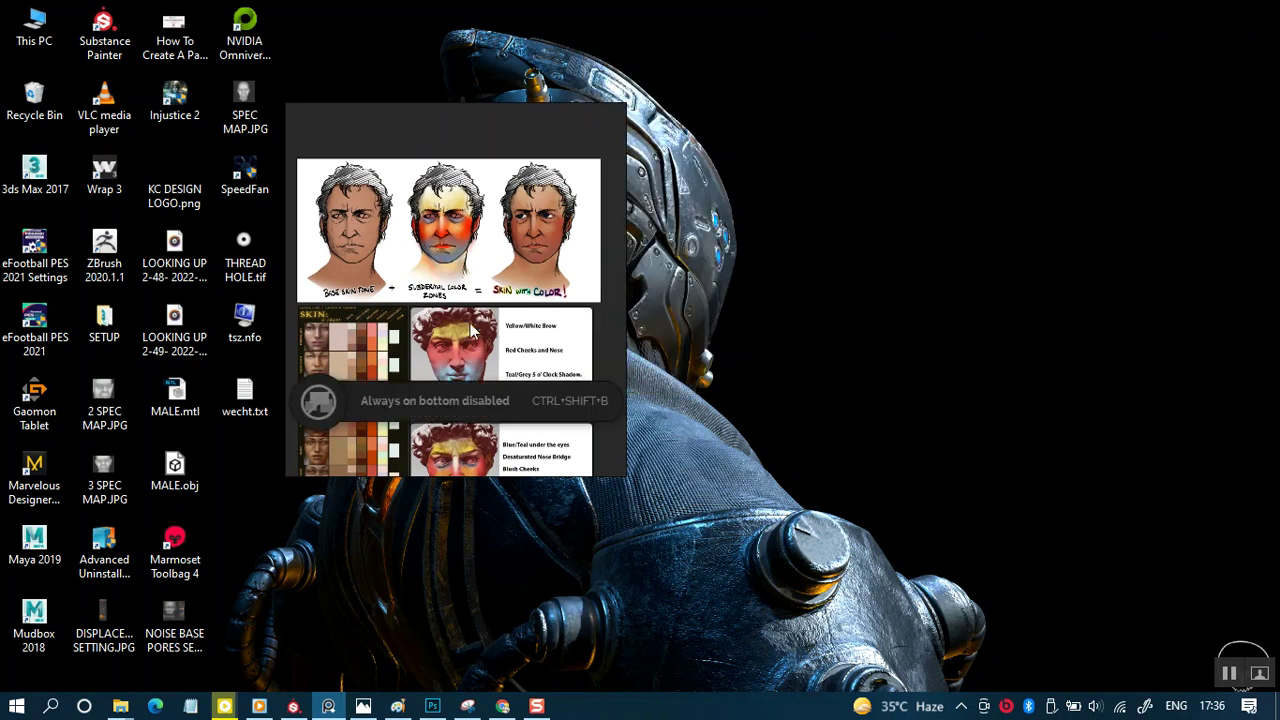
key("ctrl+shift+a")
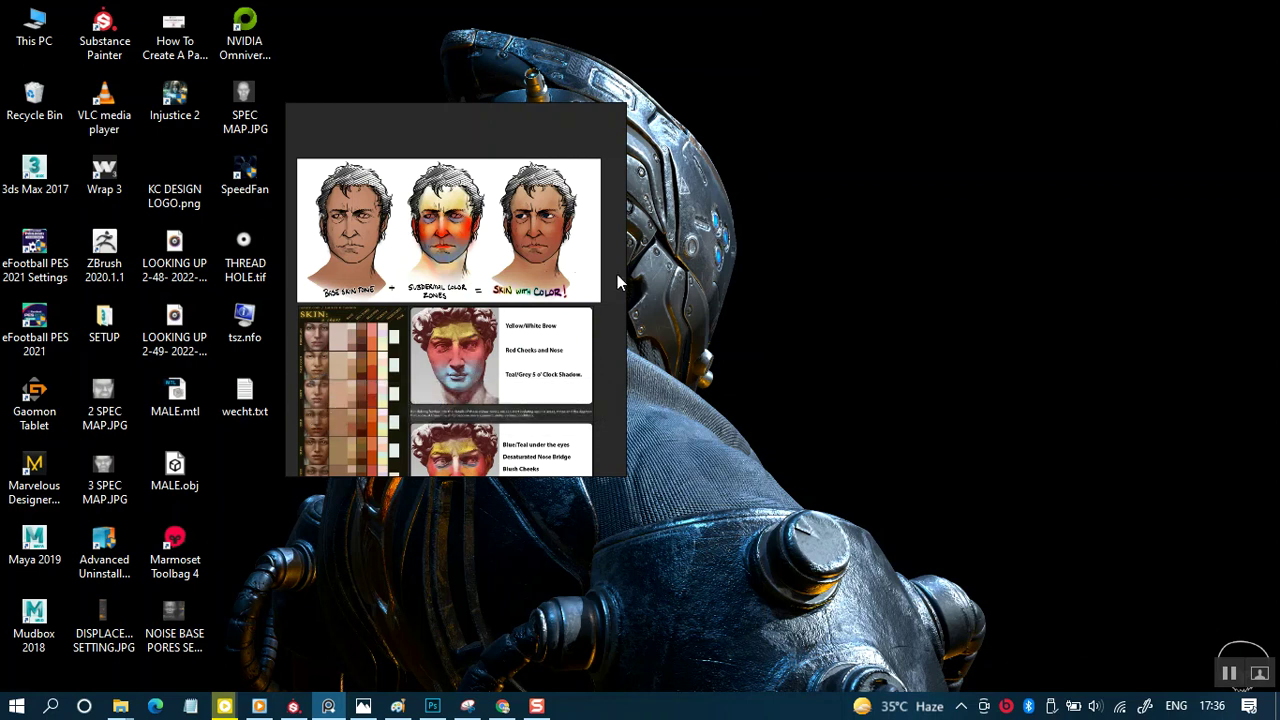
left_click_drag(626, 285, 1226, 355)
- Browse the reference board's bald head renders and lip close-ups, moving across to the dark brown face texture map
scroll(762, 375, "down", 3)
left_click_drag(761, 346, 598, 309)
left_click_drag(753, 316, 674, 367)
scroll(677, 320, "up", 4)
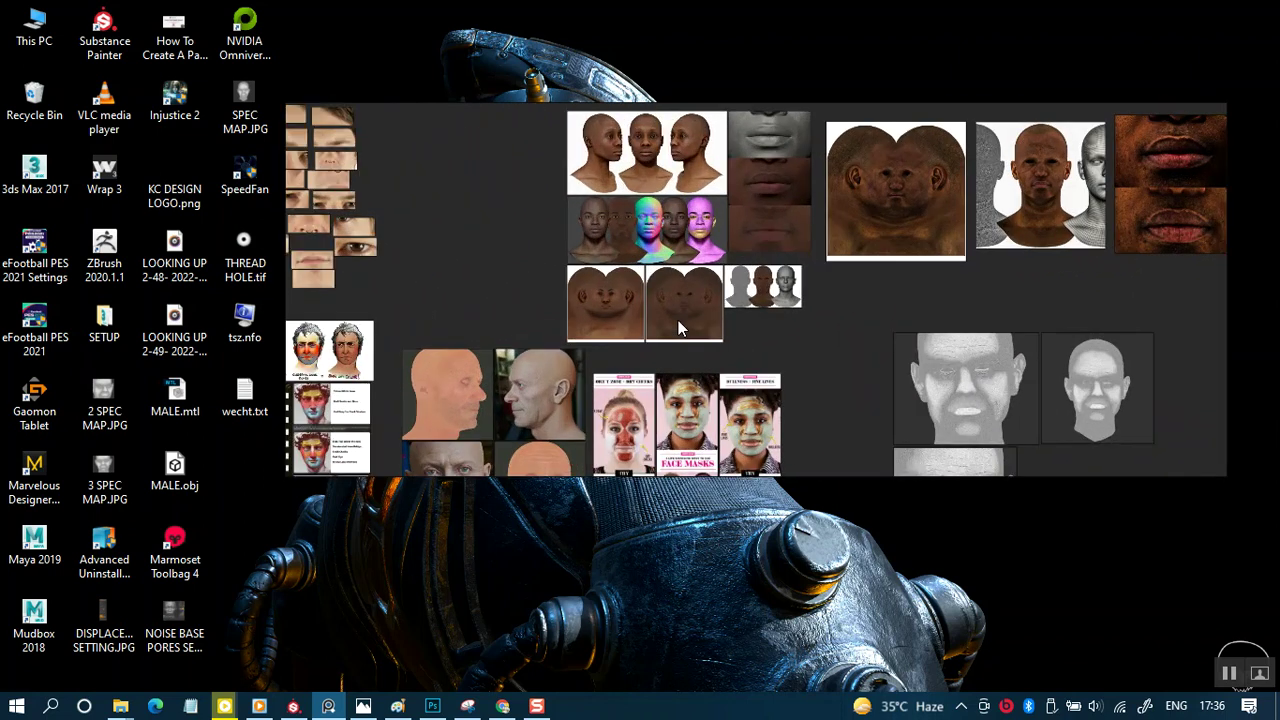
scroll(688, 409, "up", 5)
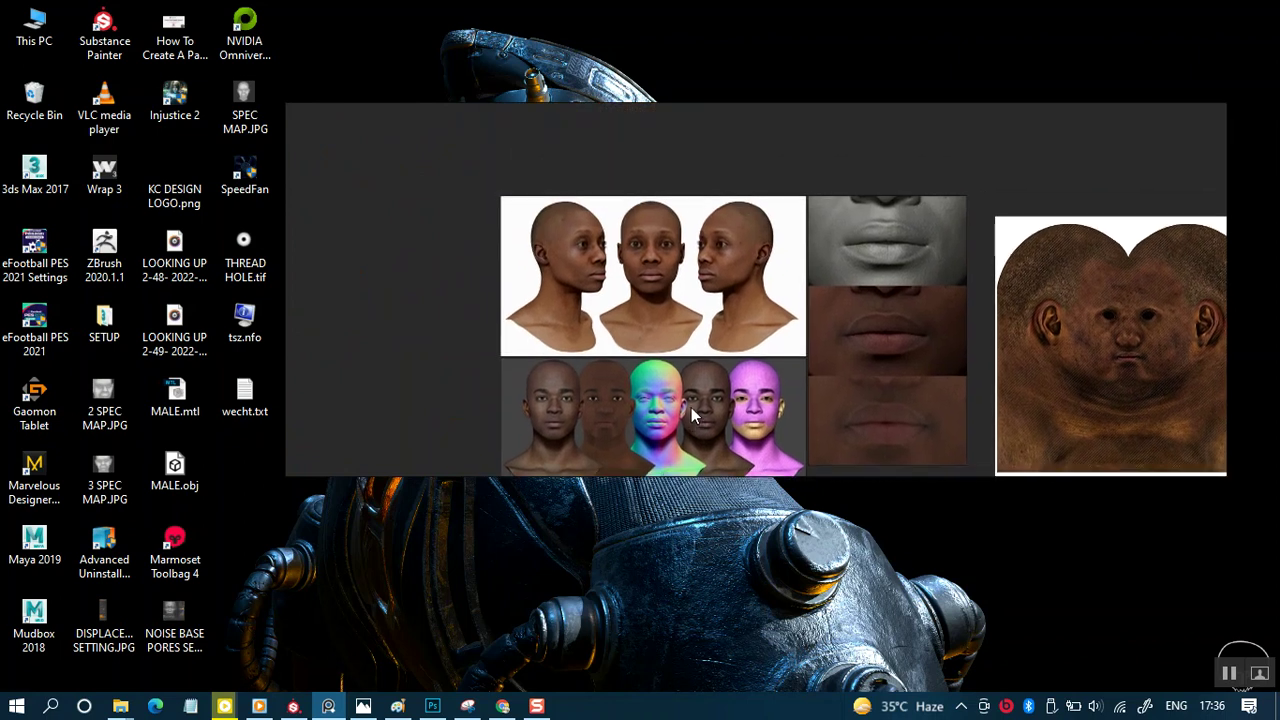
scroll(687, 358, "down", 3)
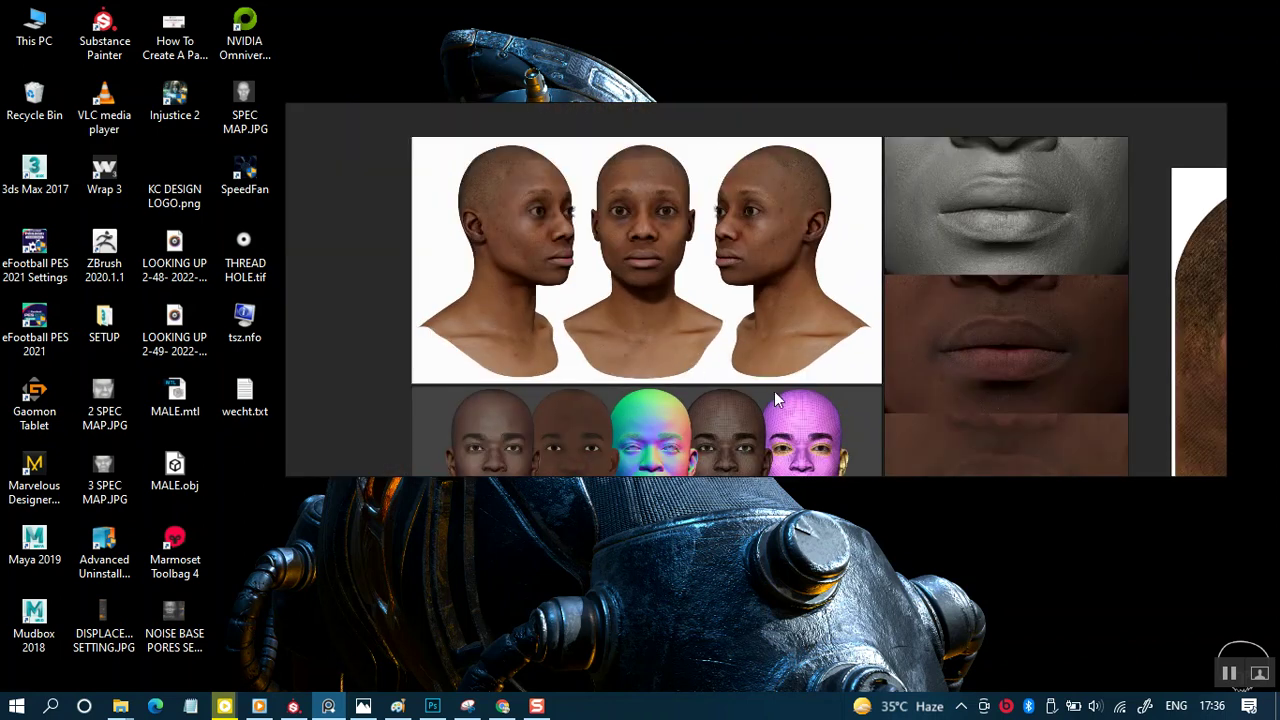
left_click_drag(812, 389, 675, 358)
left_click_drag(884, 356, 657, 340)
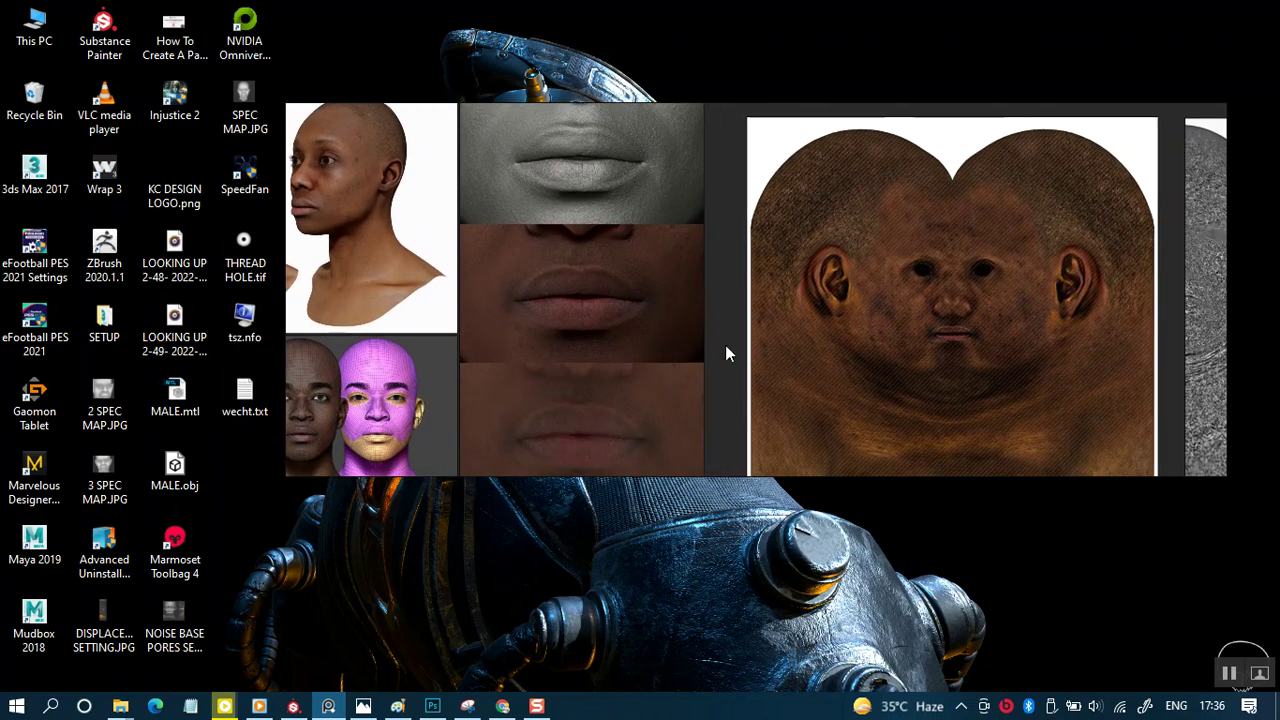
- Examine the dark brown face texture map up close, from the neck up to the nose, eyes and forehead
left_click_drag(855, 359, 688, 352)
scroll(795, 370, "up", 4)
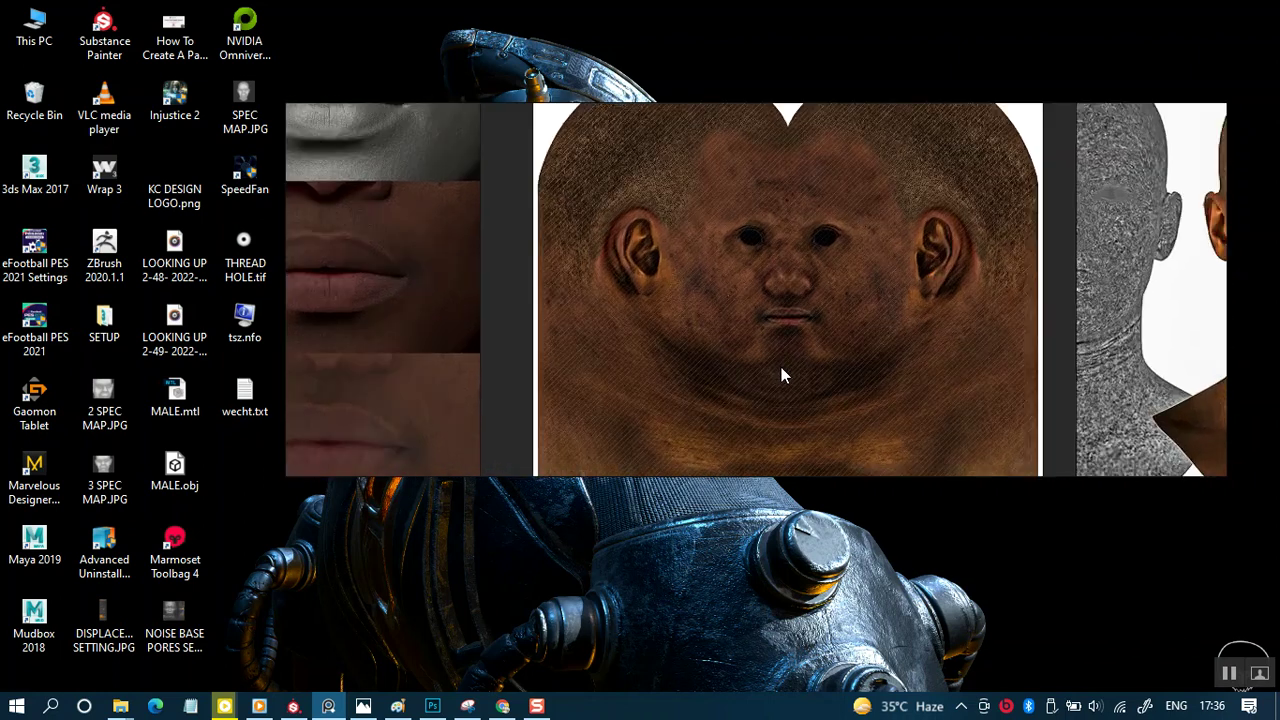
left_click_drag(789, 371, 711, 324)
left_click_drag(713, 386, 732, 348)
scroll(692, 377, "up", 5)
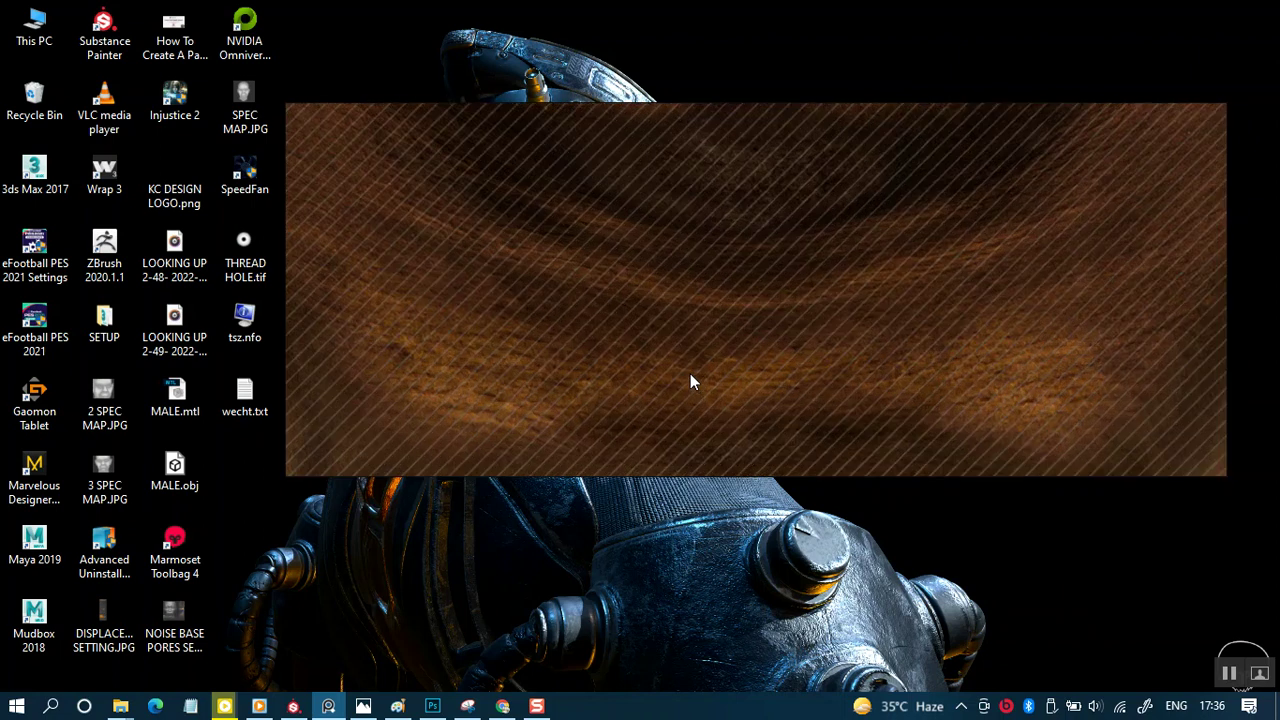
scroll(750, 356, "down", 3)
left_click_drag(751, 352, 747, 432)
left_click_drag(742, 381, 747, 440)
left_click_drag(748, 376, 781, 419)
left_click_drag(740, 281, 654, 336)
left_click_drag(785, 299, 766, 330)
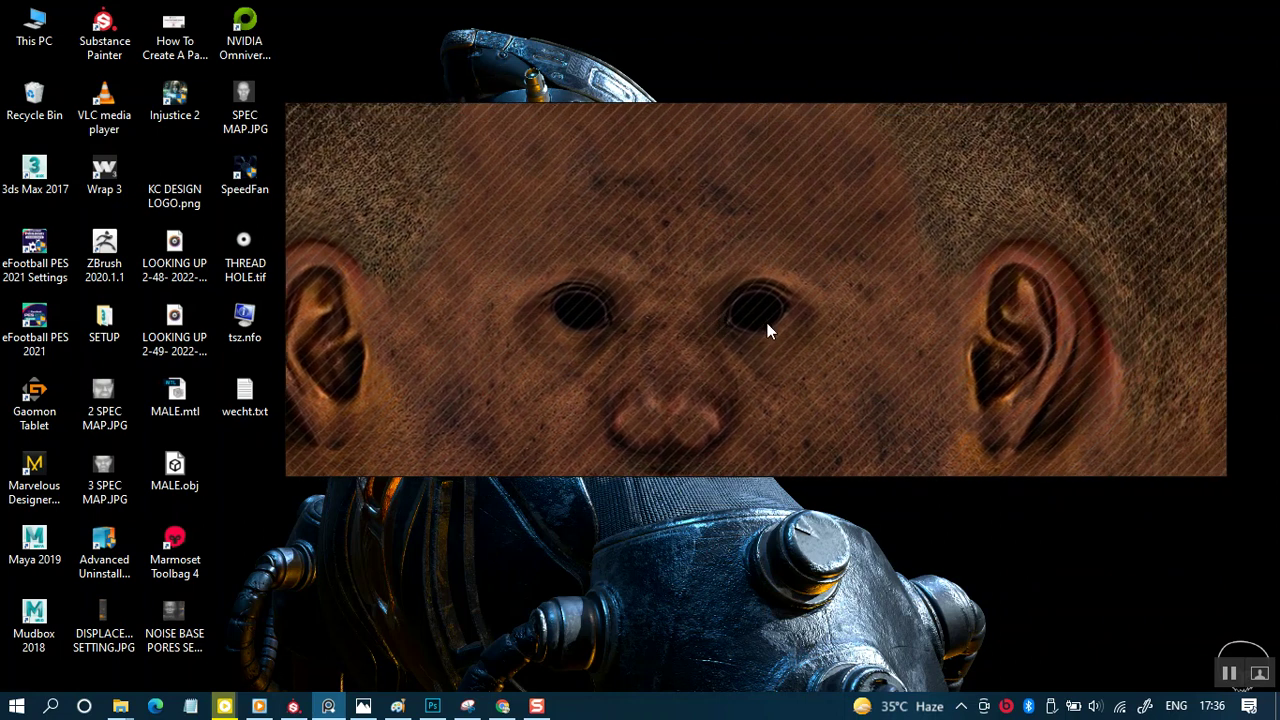
- Examine the dark brown face texture map's eyes, nose and forehead up close, comparing it with the surrounding head and lip references
scroll(772, 366, "up", 1)
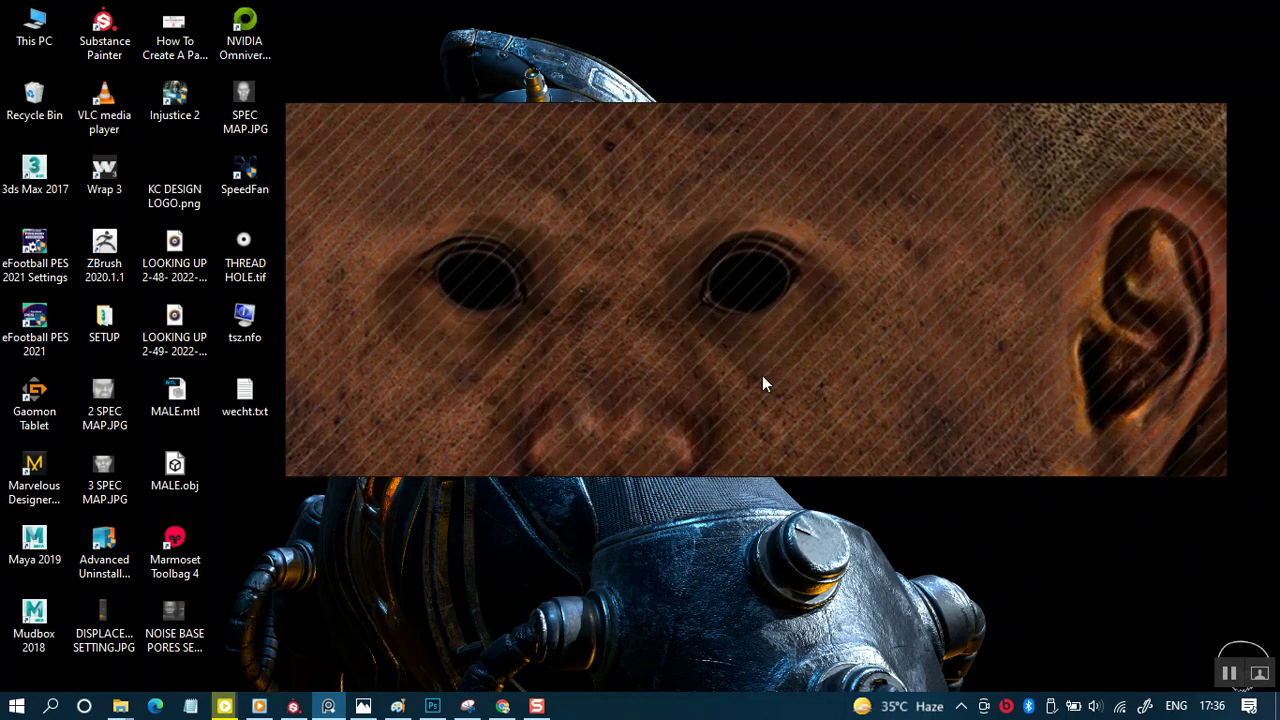
scroll(762, 375, "up", 2)
scroll(762, 377, "down", 4)
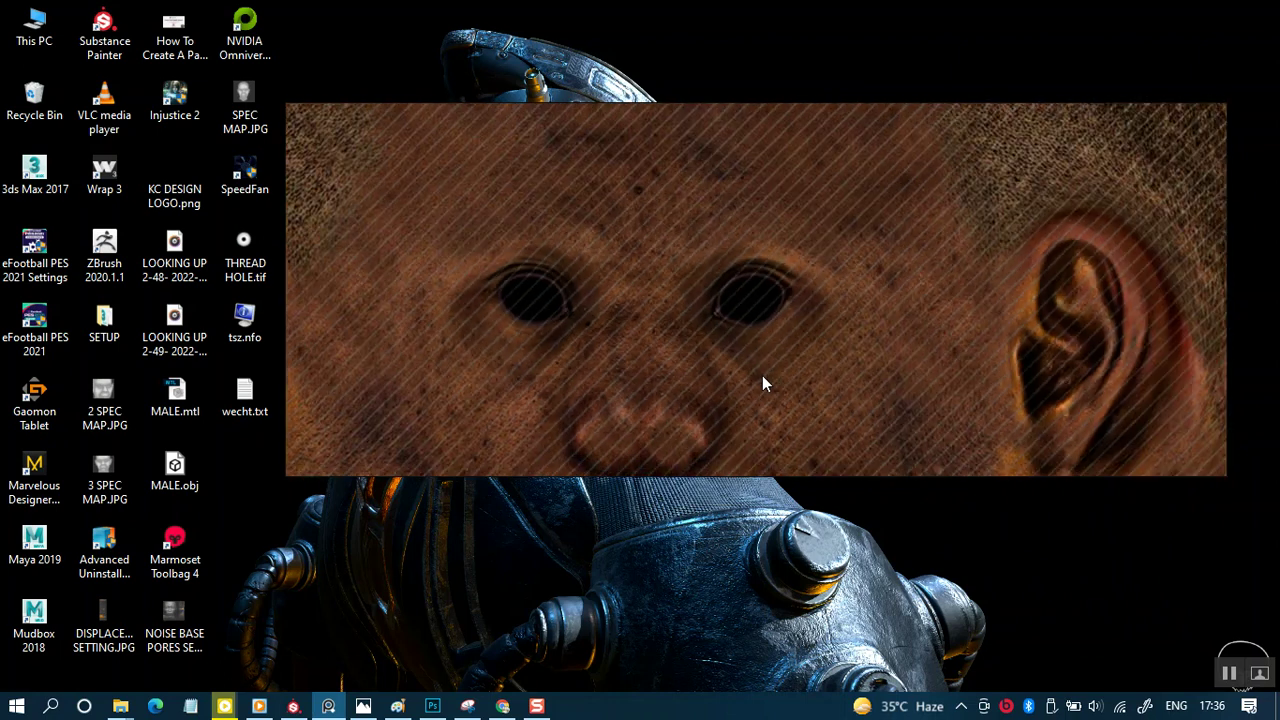
scroll(762, 376, "down", 1)
left_click_drag(751, 384, 680, 364)
left_click_drag(624, 222, 624, 284)
scroll(611, 264, "up", 2)
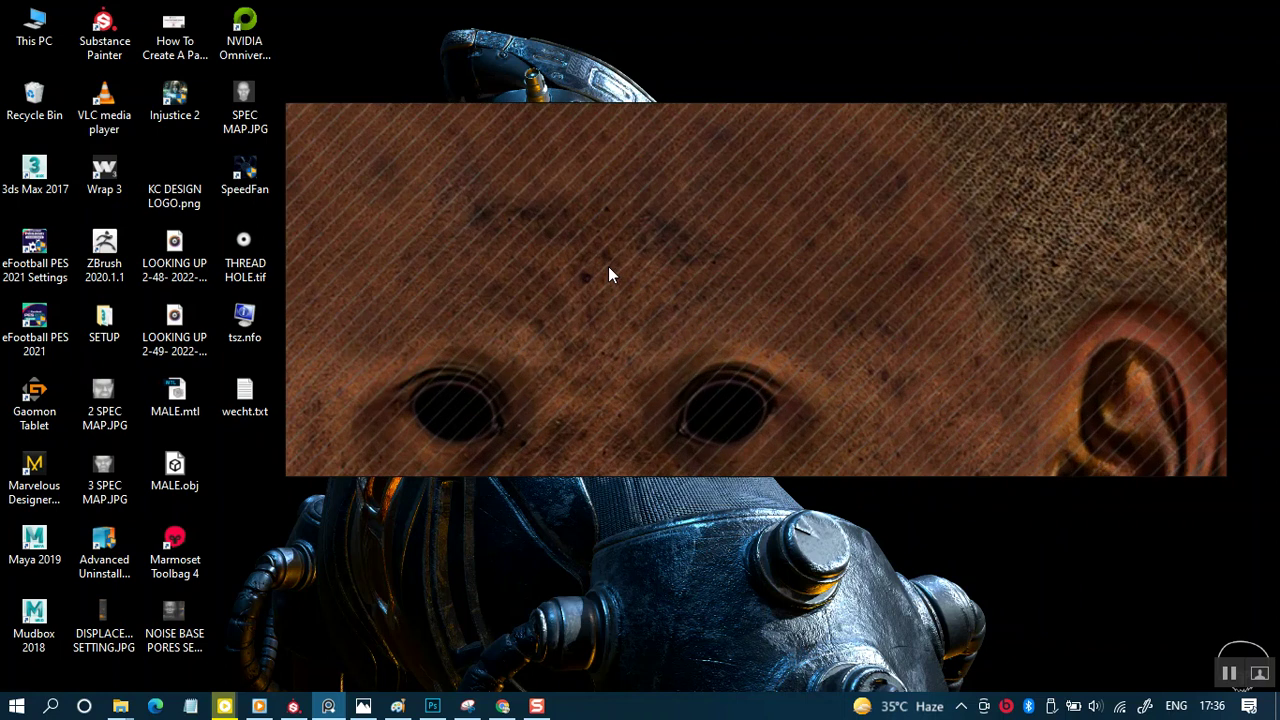
scroll(748, 340, "down", 5)
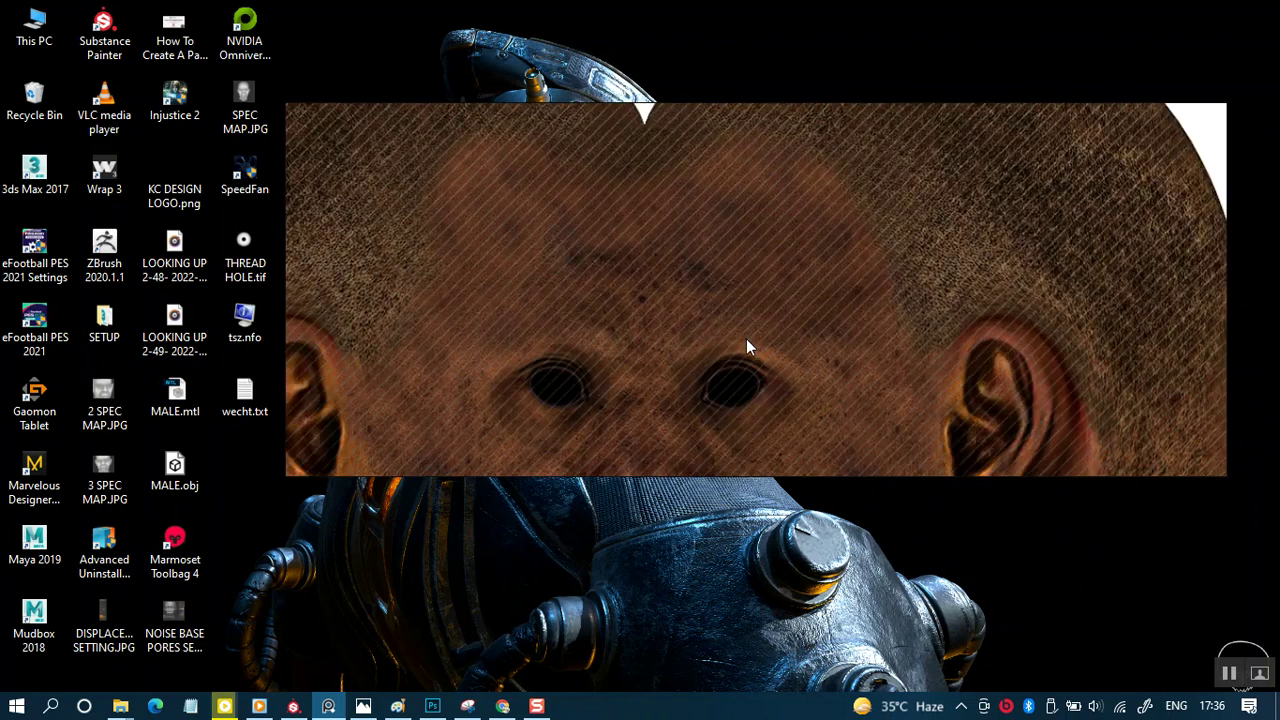
scroll(707, 345, "down", 3)
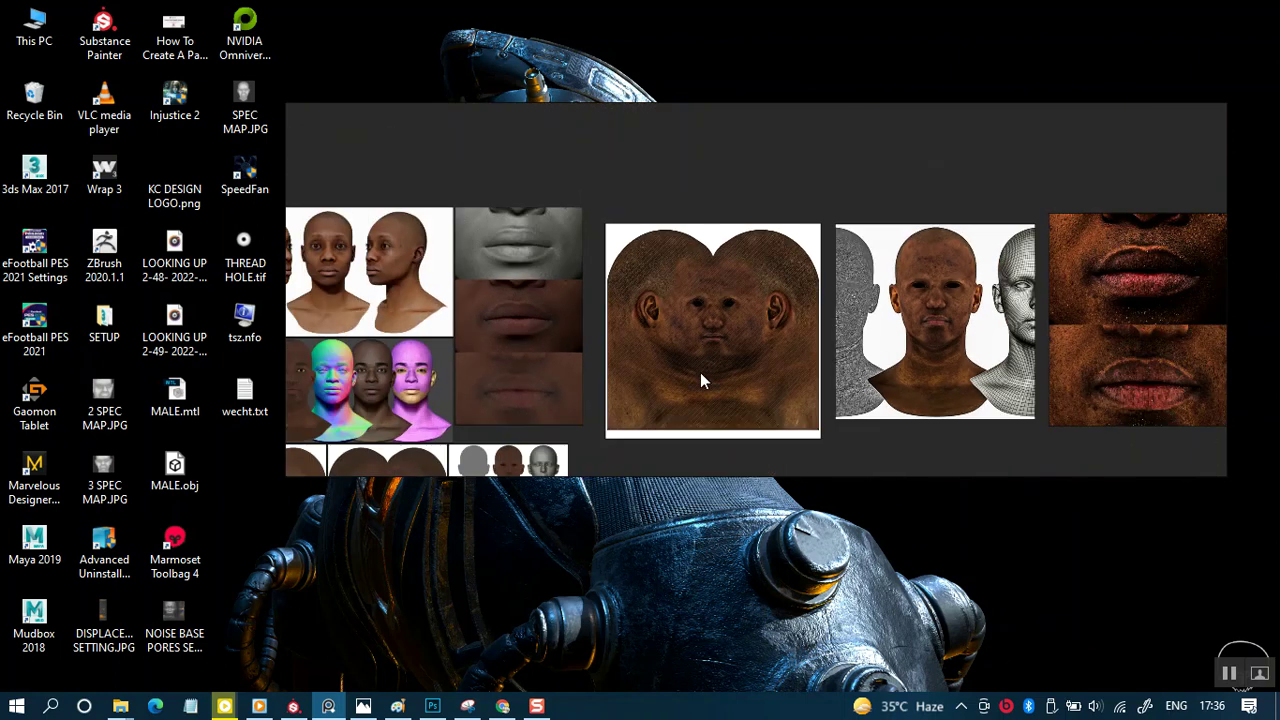
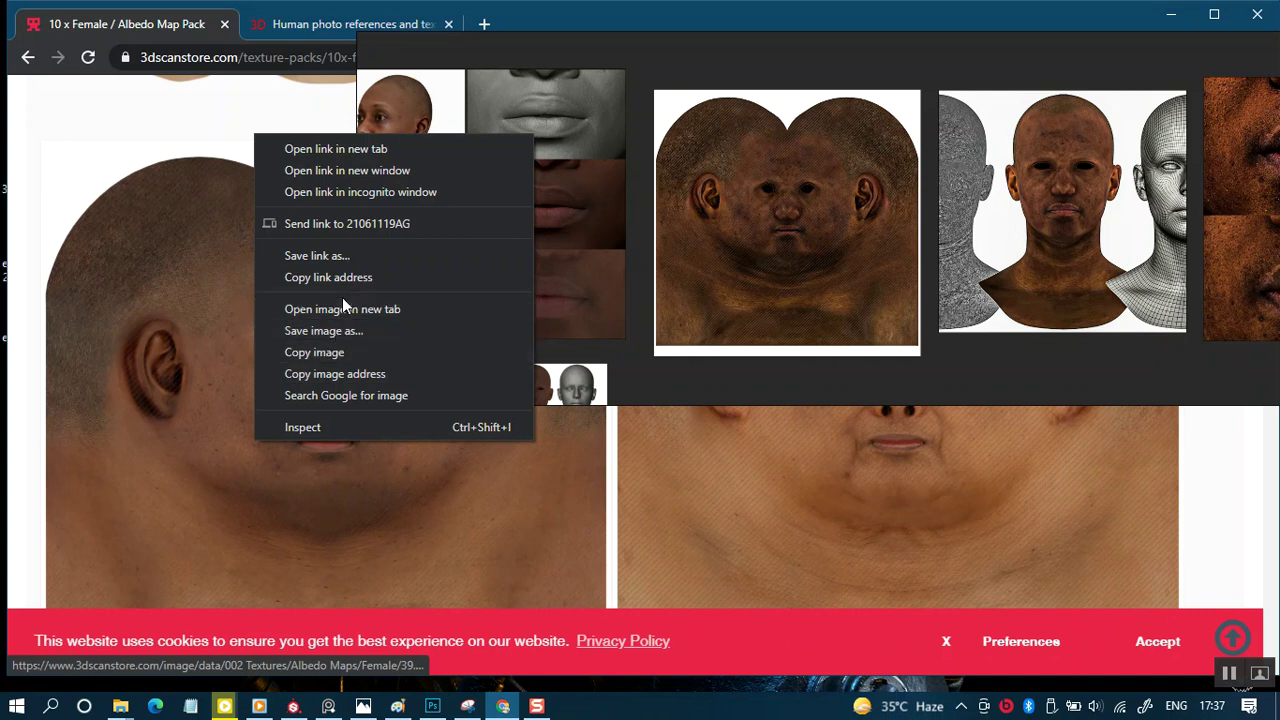
- Save the dark-skinned female albedo map from the 3D Scan Store page to the Desktop as 39.jpg
left_click(342, 337)
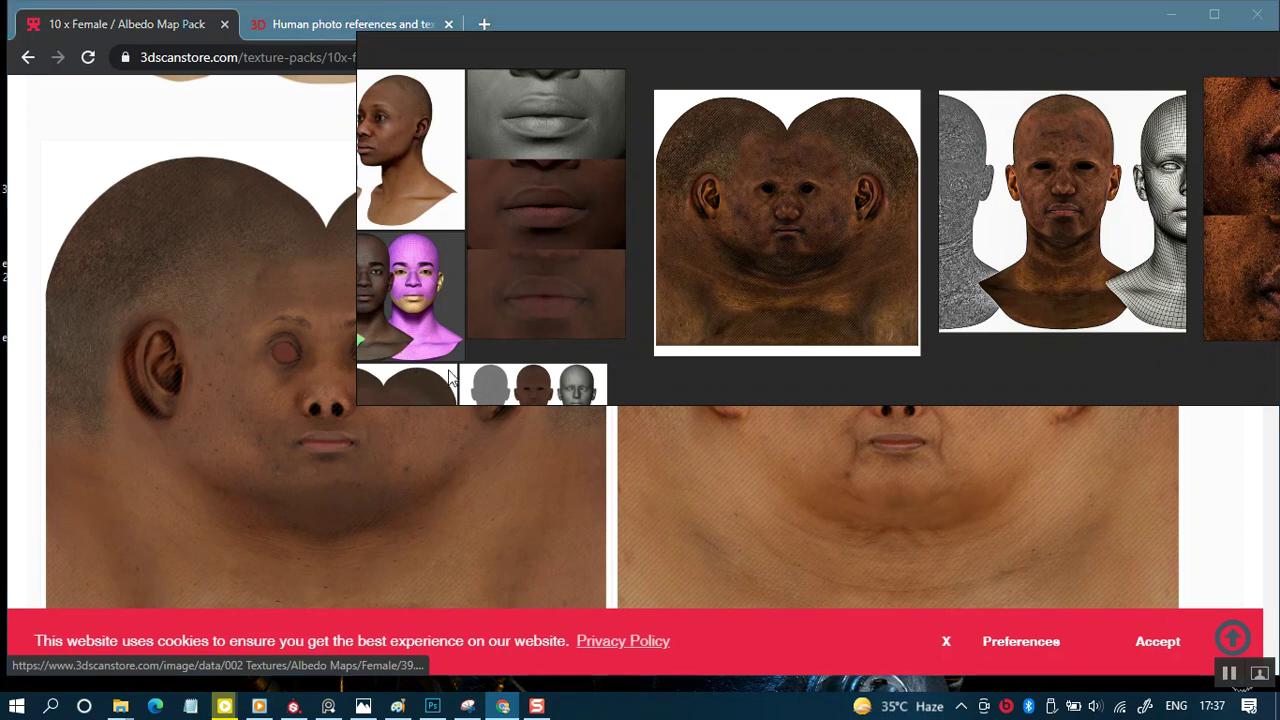
left_click_drag(320, 12, 318, 74)
left_click(130, 228)
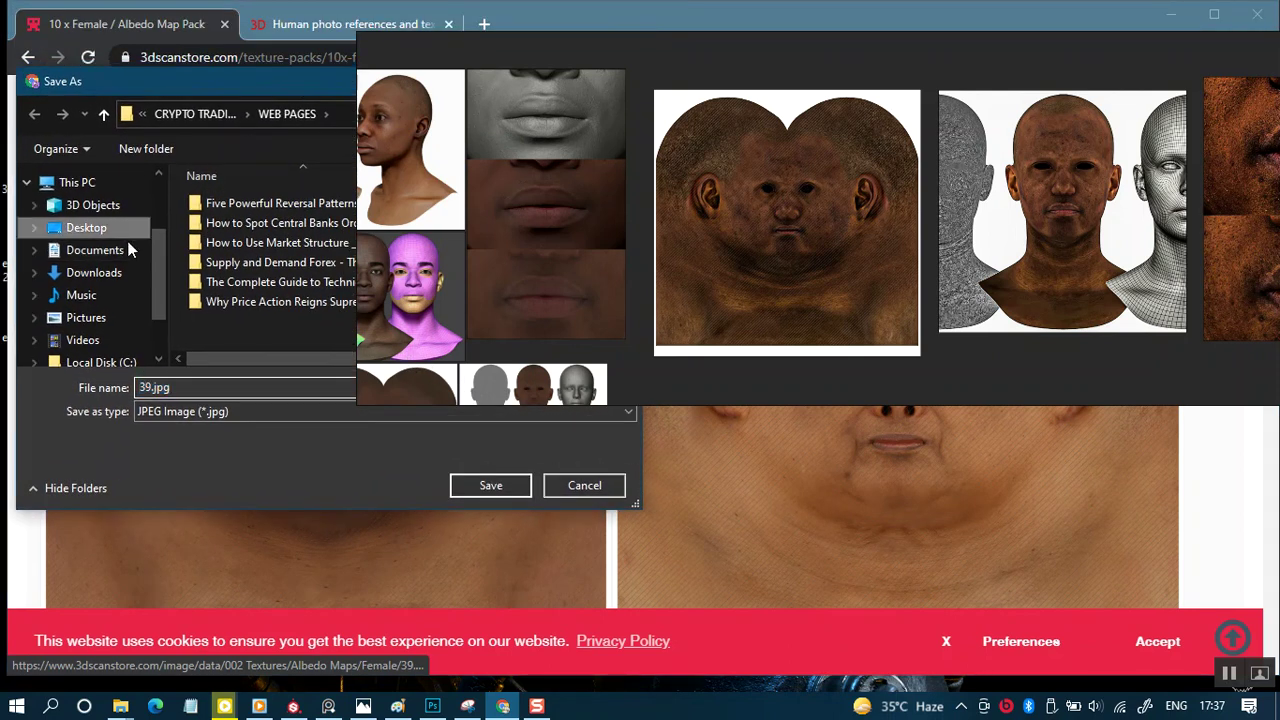
left_click(466, 484)
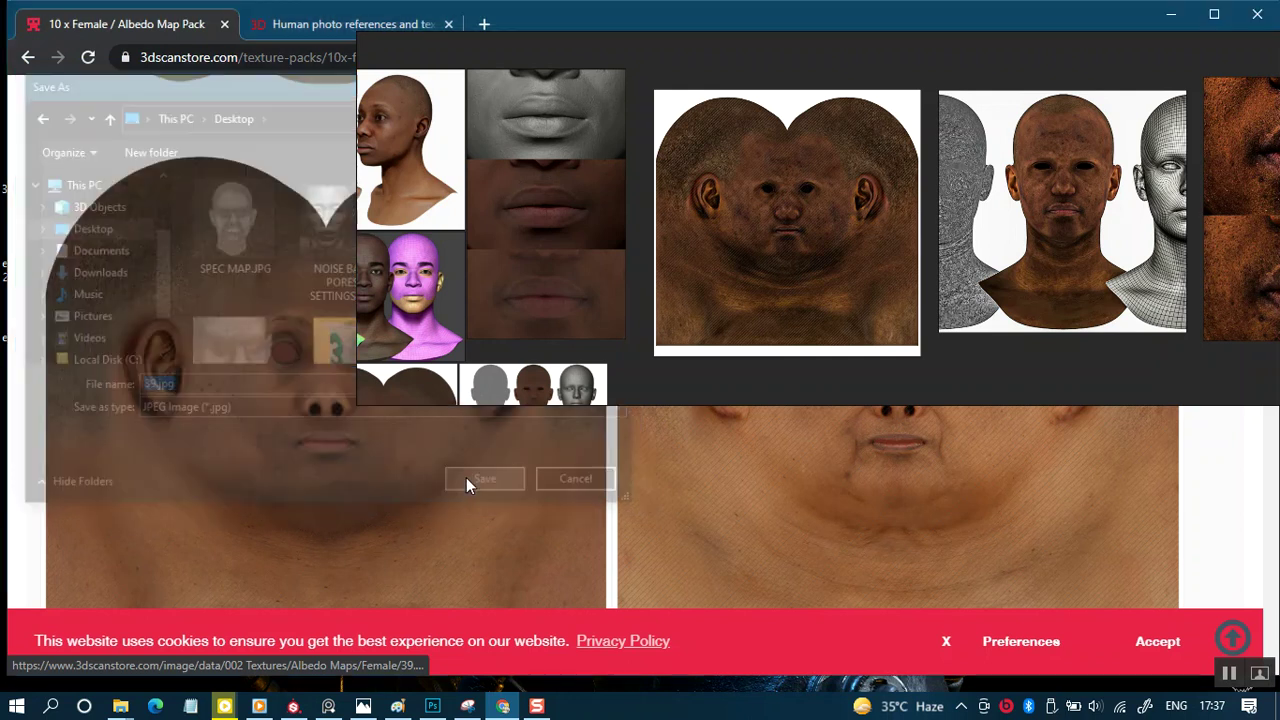
- Narrow the reference board, frame its two lip close-ups, and switch to Photoshop
left_click_drag(363, 277, 1010, 290)
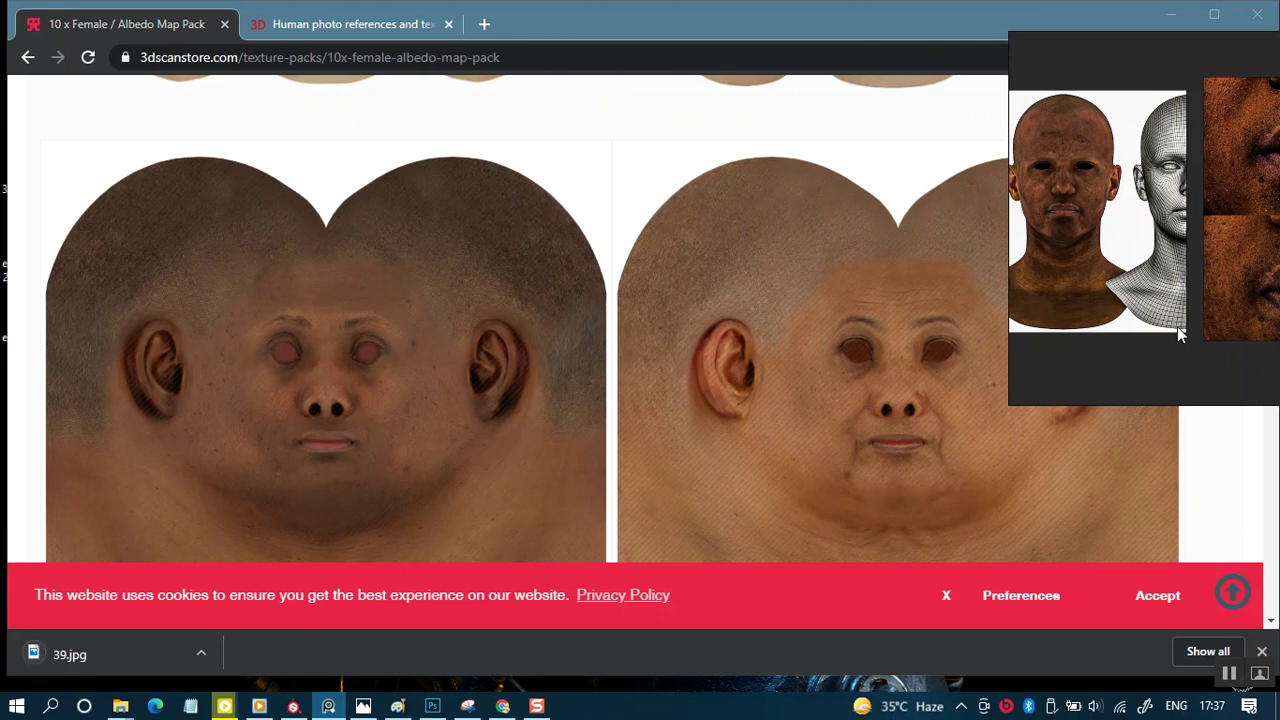
scroll(1178, 327, "down", 3)
scroll(1134, 308, "up", 5)
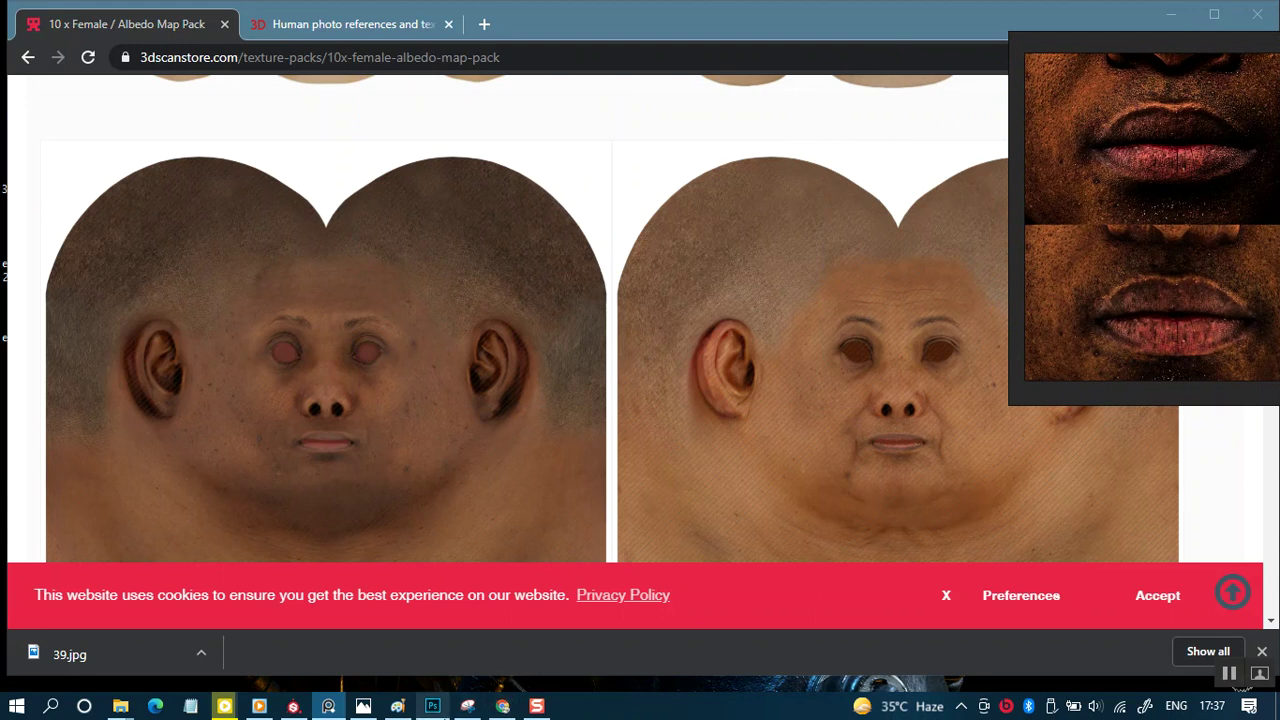
left_click(432, 706)
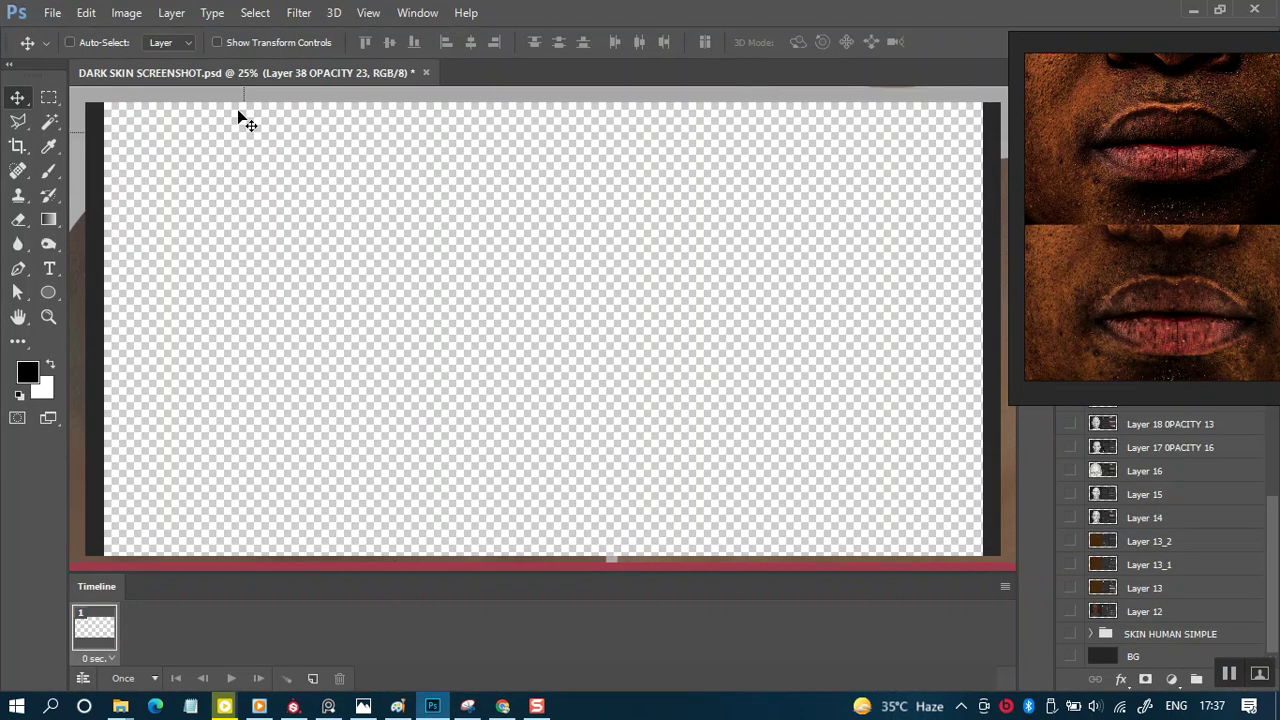
left_click(63, 18)
left_click(89, 36)
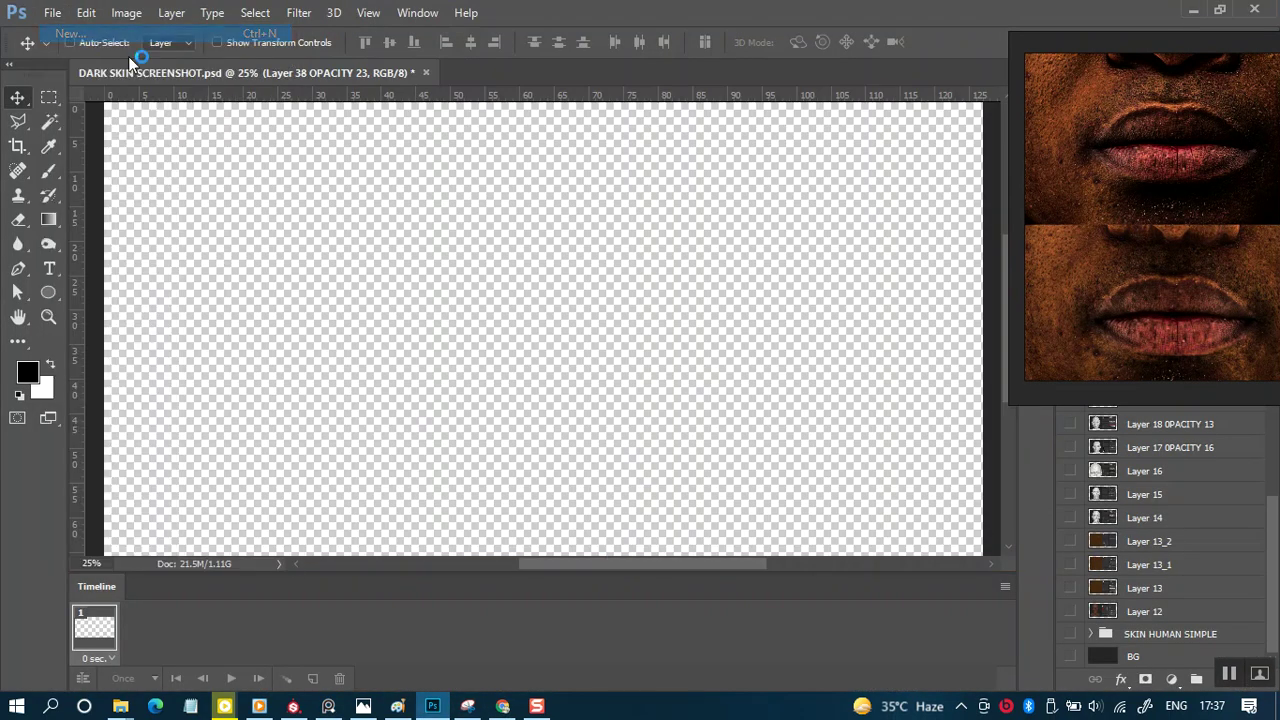
key("ctrl+n")
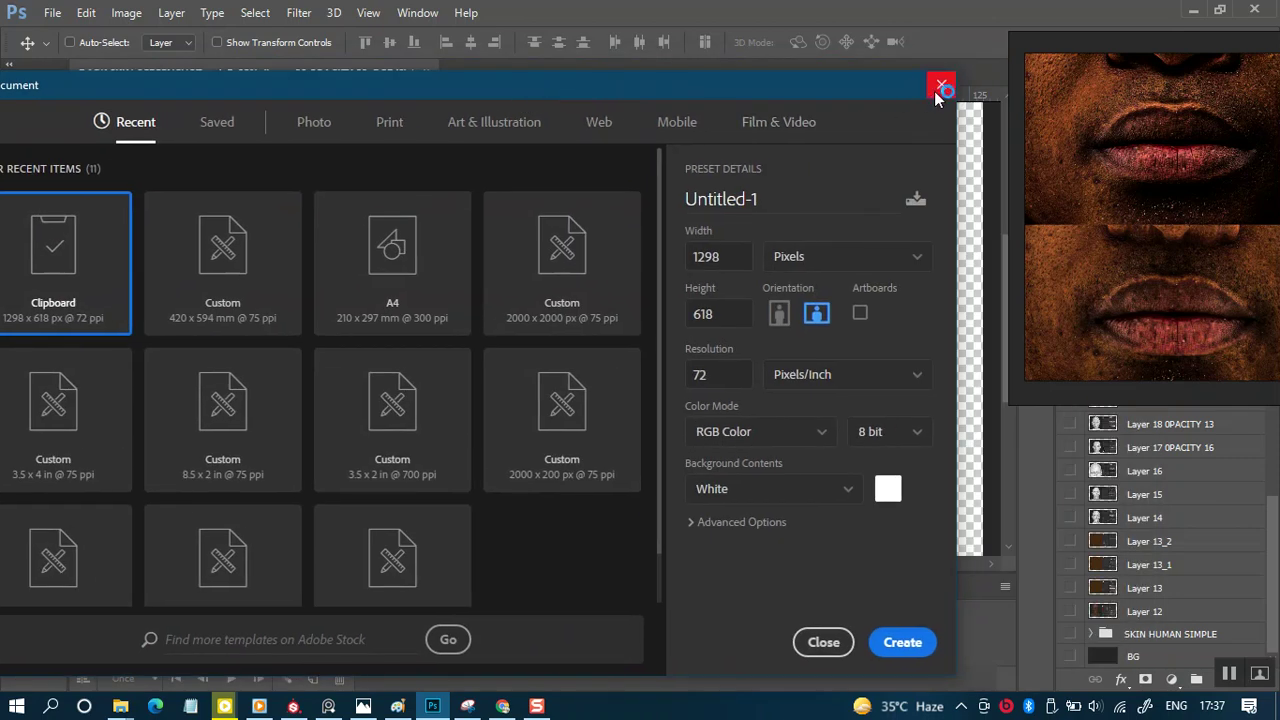
left_click(930, 87)
- Find 39.jpg on the Desktop in File Explorer and open it in Photoshop as its own document
mouse_move(120, 706)
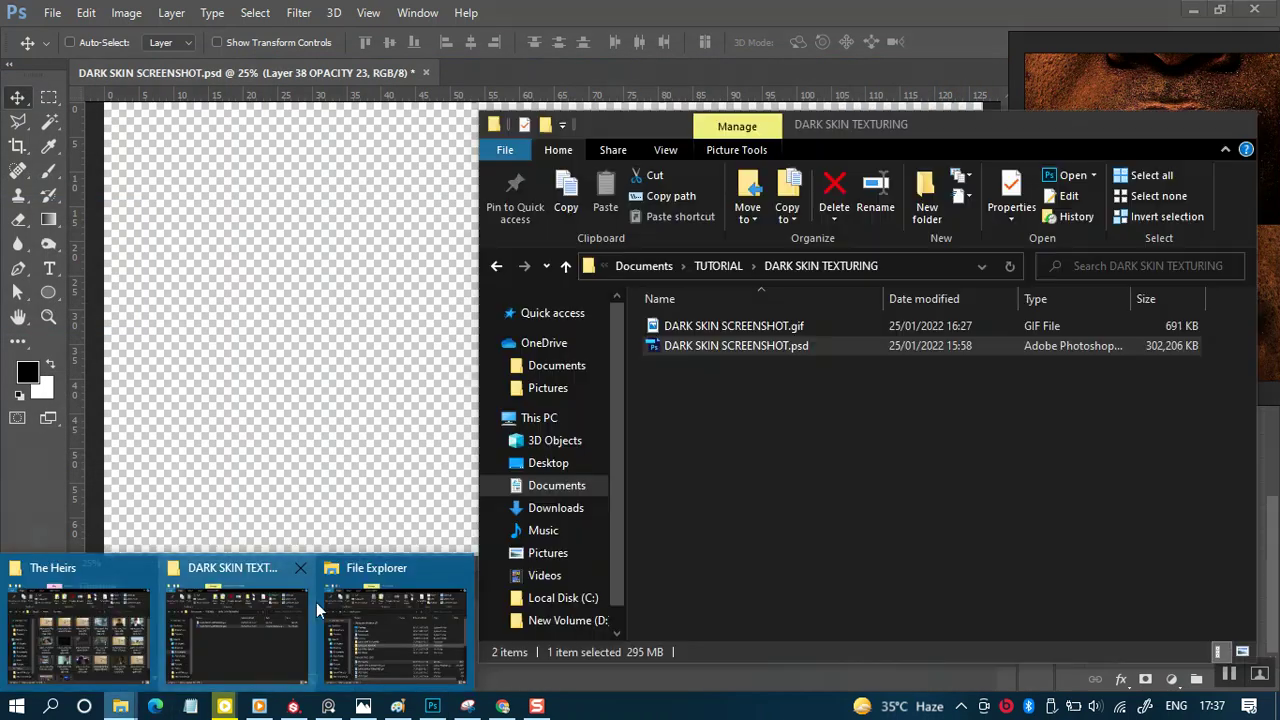
left_click(401, 608)
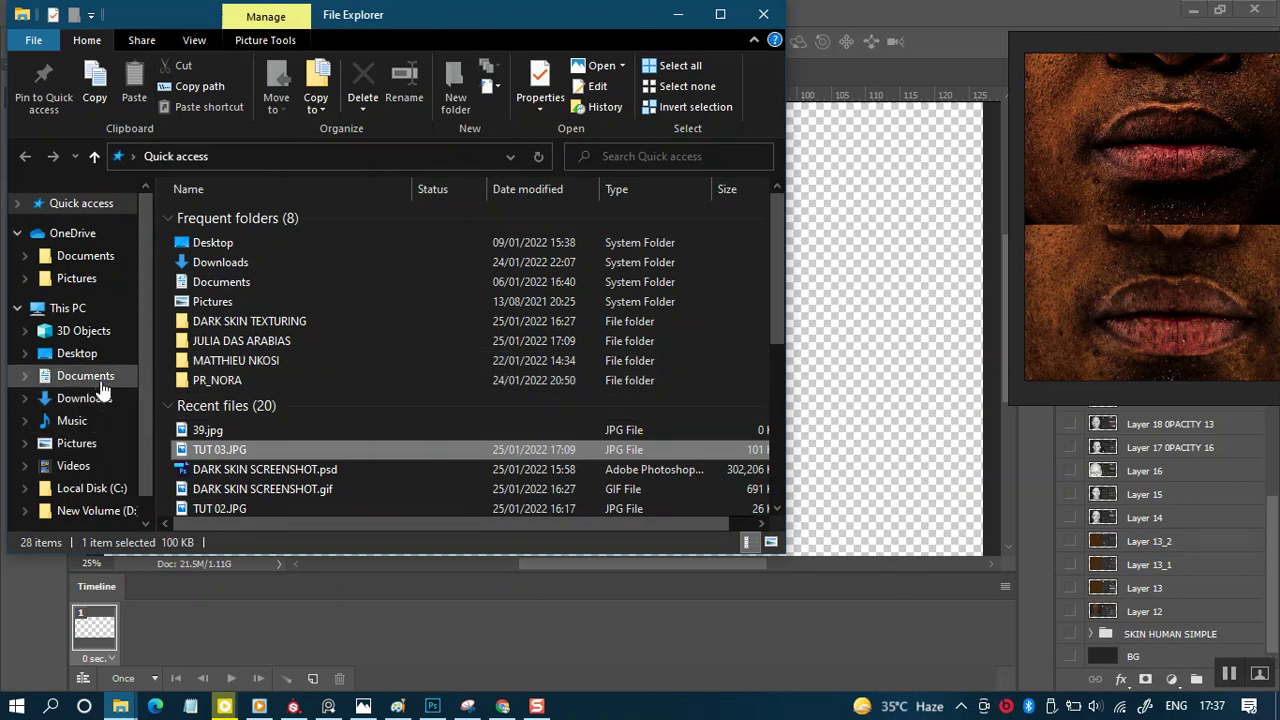
left_click(80, 353)
scroll(440, 340, "down", 1)
scroll(440, 343, "up", 1)
left_click(510, 245)
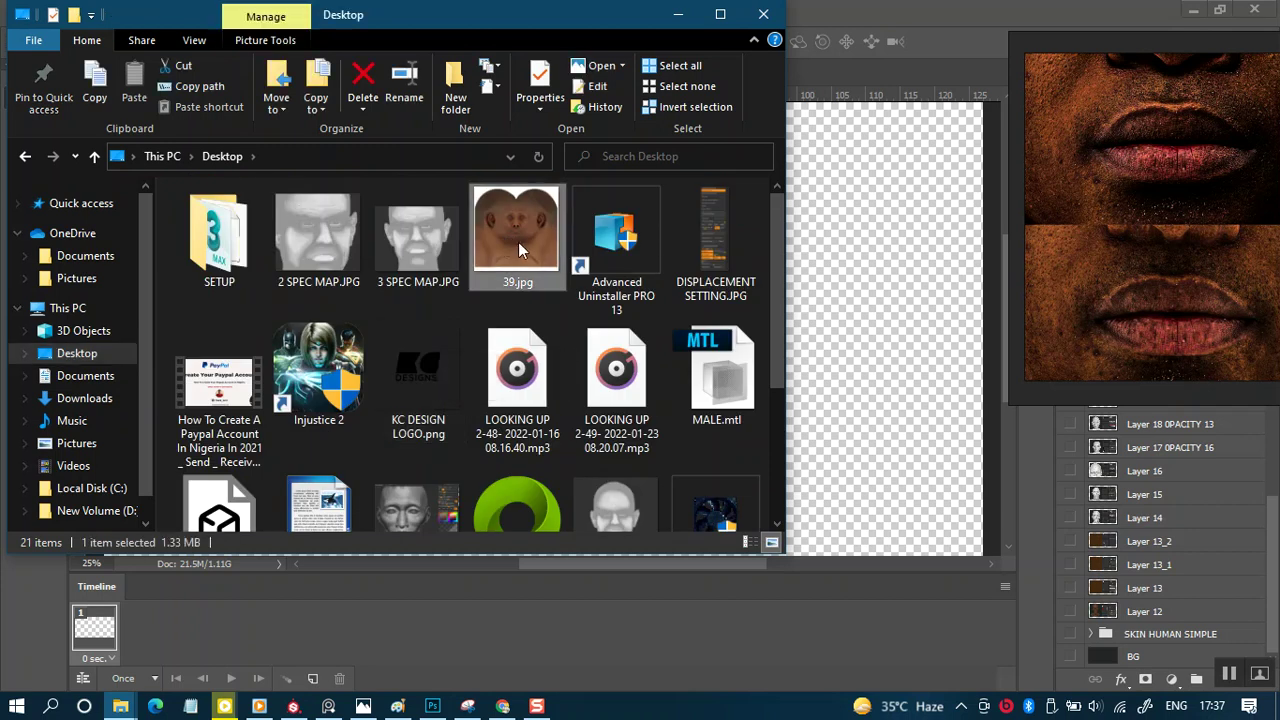
left_click_drag(841, 104, 894, 70)
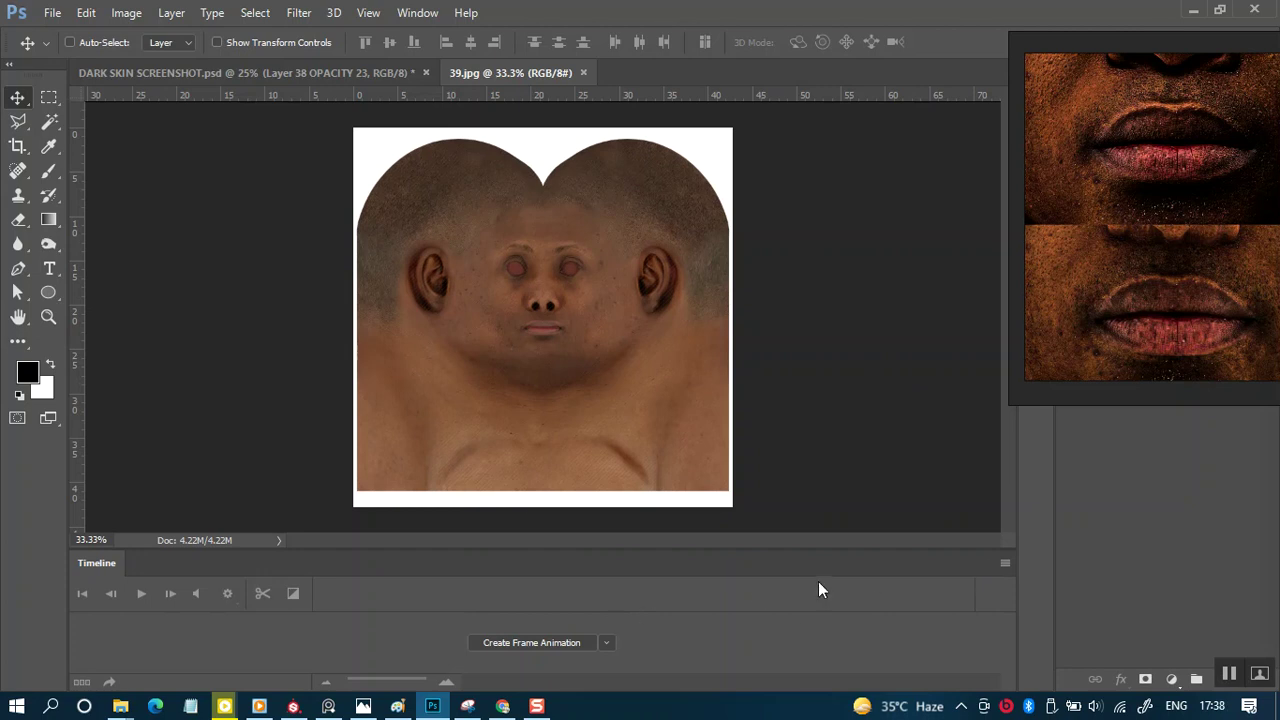
- Close the Timeline panel and move the lip reference board away from the Layers panel
left_click(1006, 563)
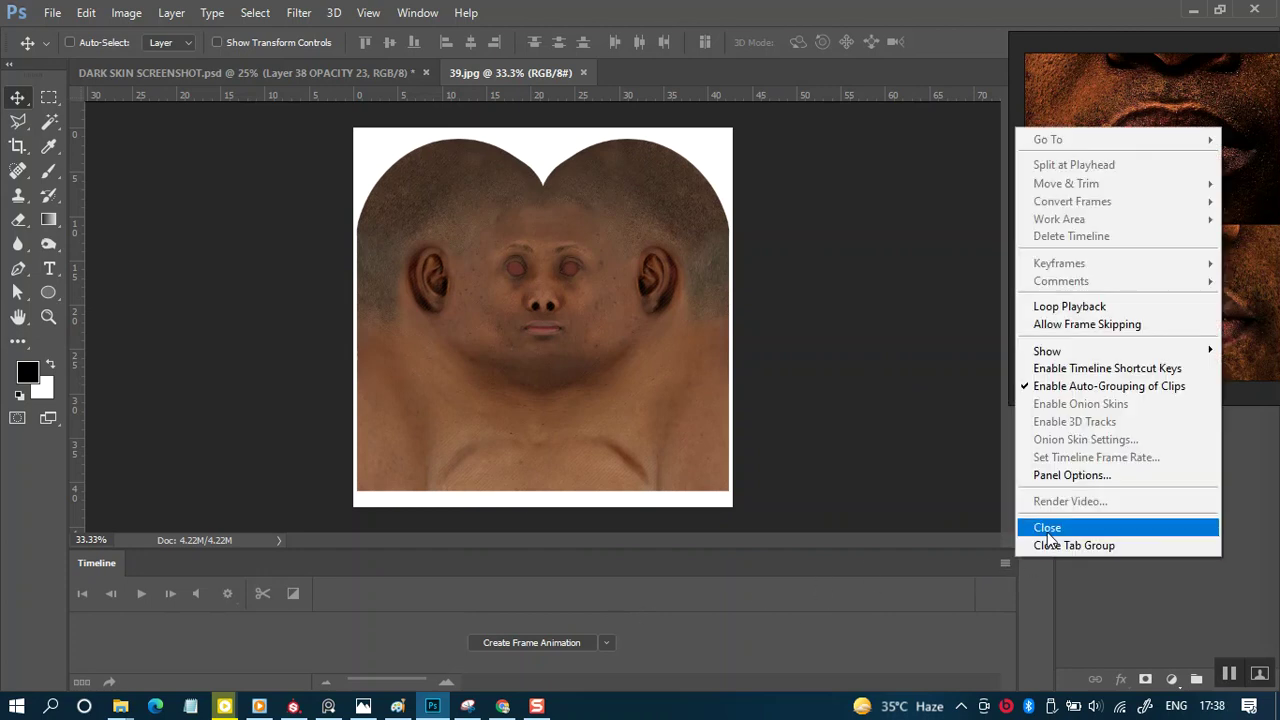
left_click(1040, 526)
left_click_drag(1023, 351, 136, 555)
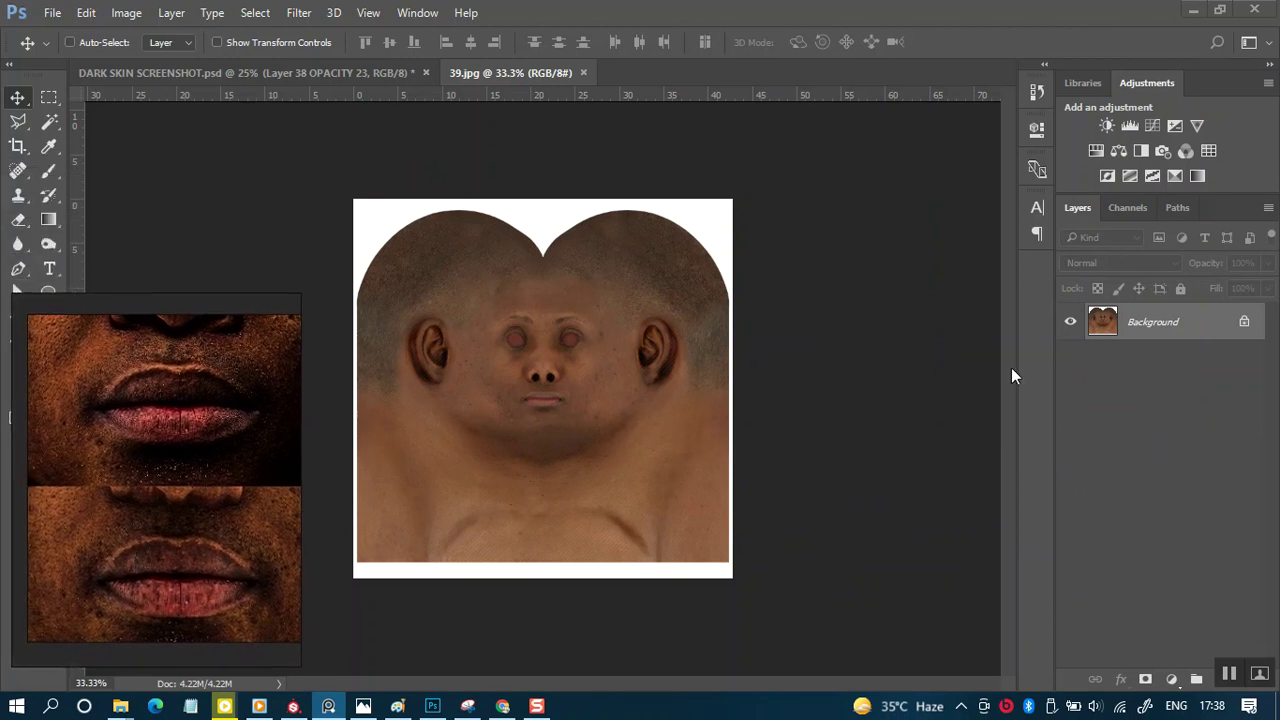
- Unlock the albedo map's Background layer and convert it to a smart object, keeping the reference board clear of the image
left_click(1244, 321)
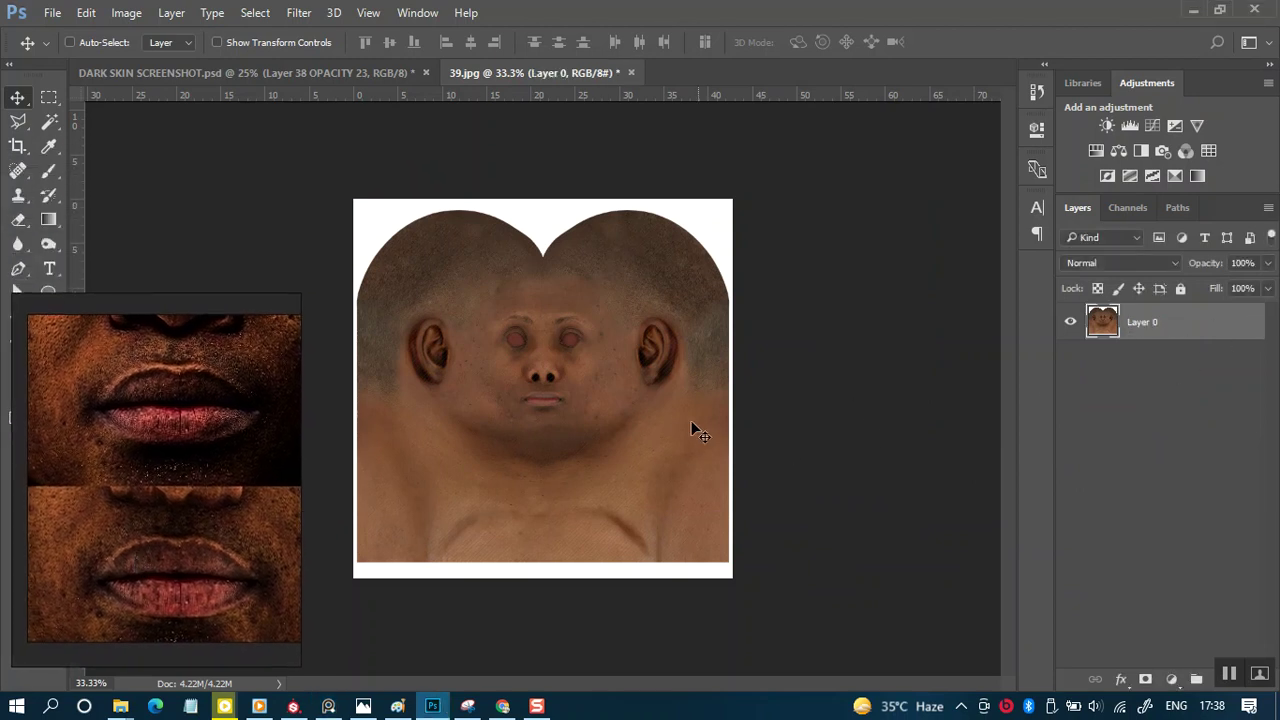
scroll(688, 432, "up", 1)
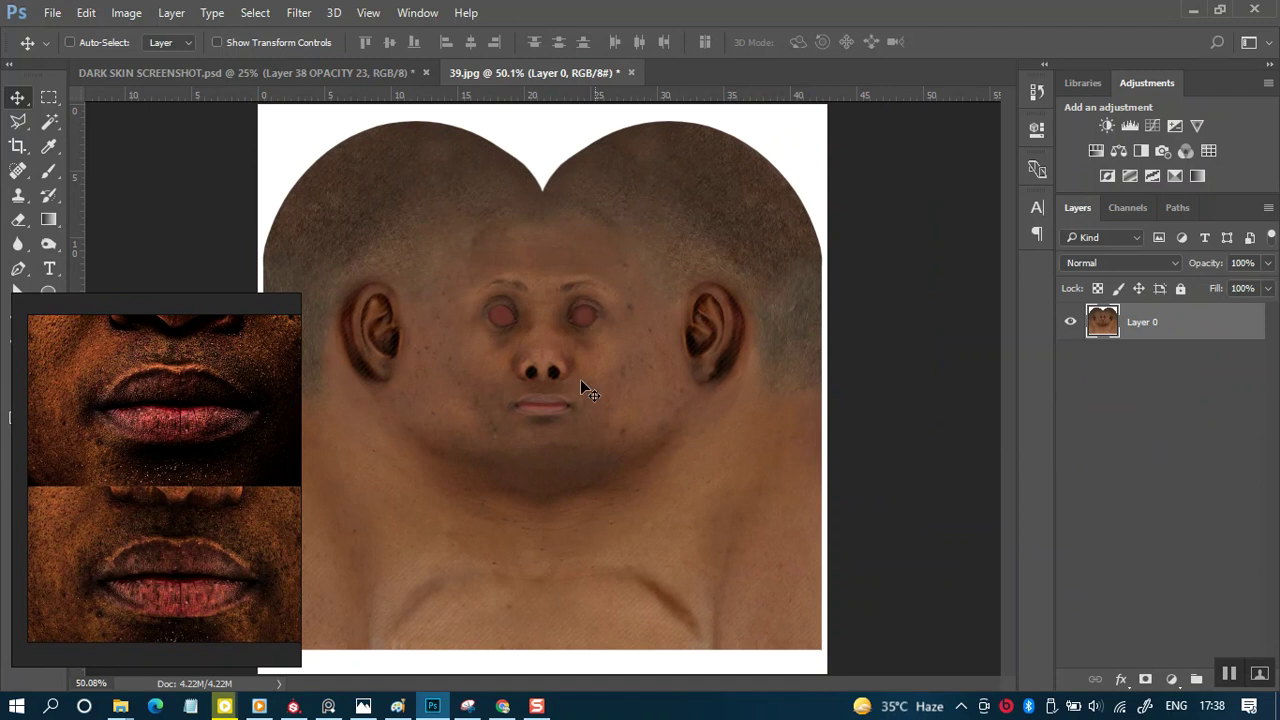
left_click_drag(206, 478, 158, 522)
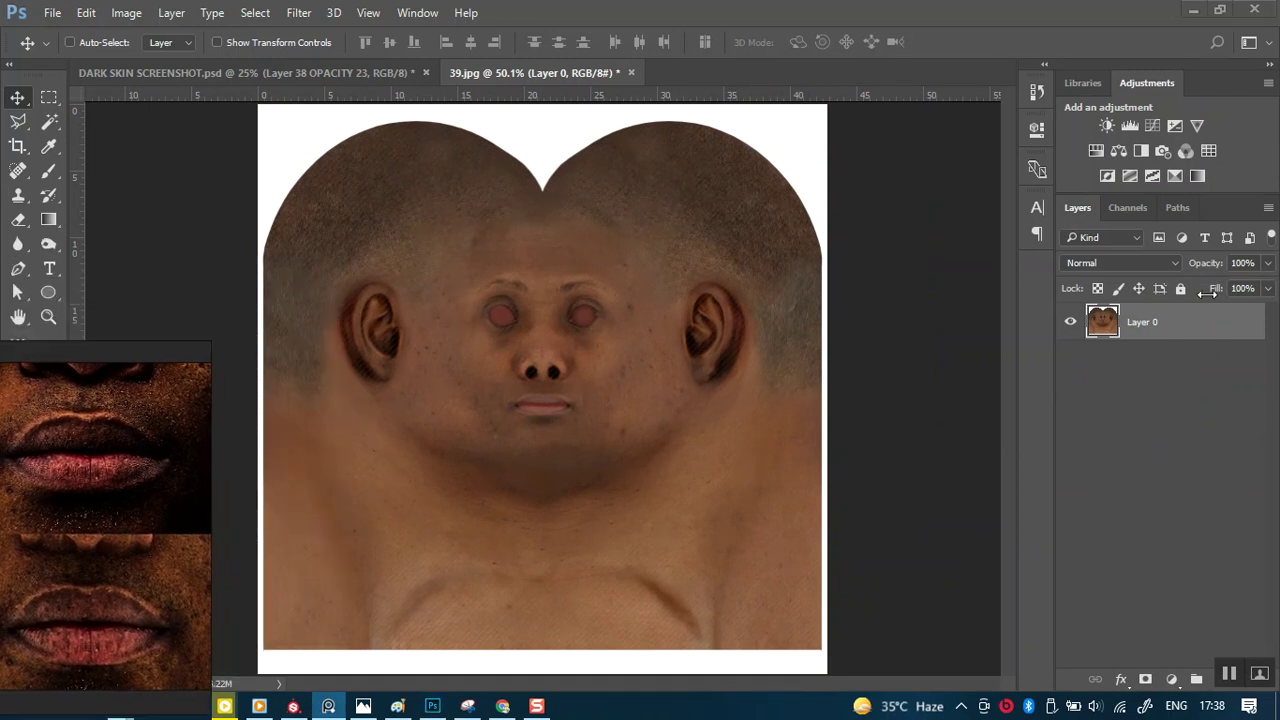
left_click(1192, 326)
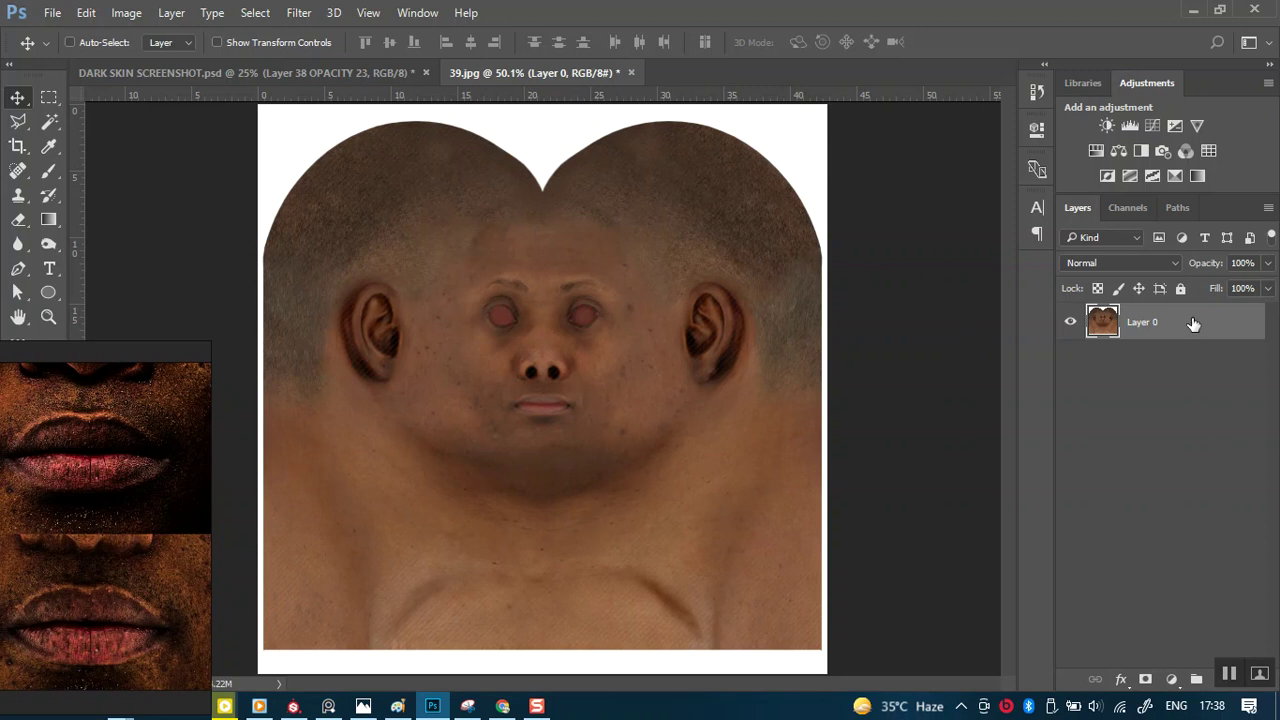
right_click(1192, 323)
left_click(905, 338)
- Open the Camera Raw Filter on the albedo map layer and inspect the face's skin, nose and lips up close
left_click(297, 14)
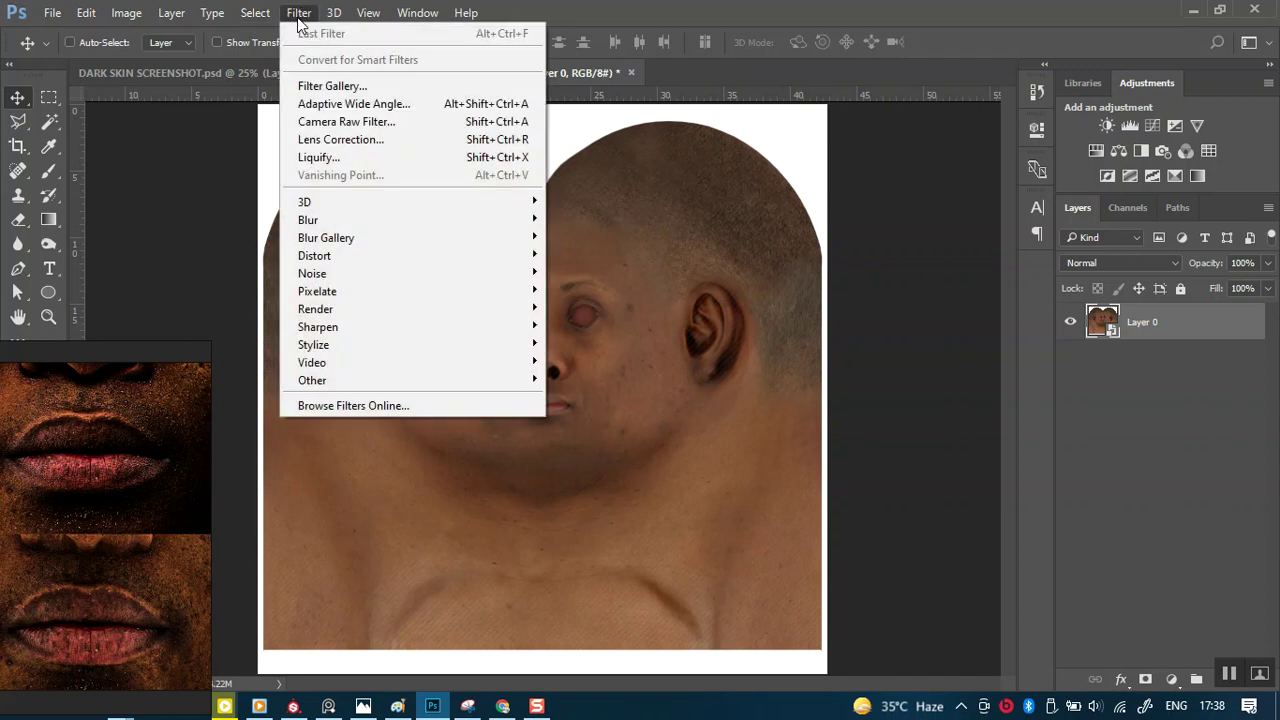
left_click(350, 121)
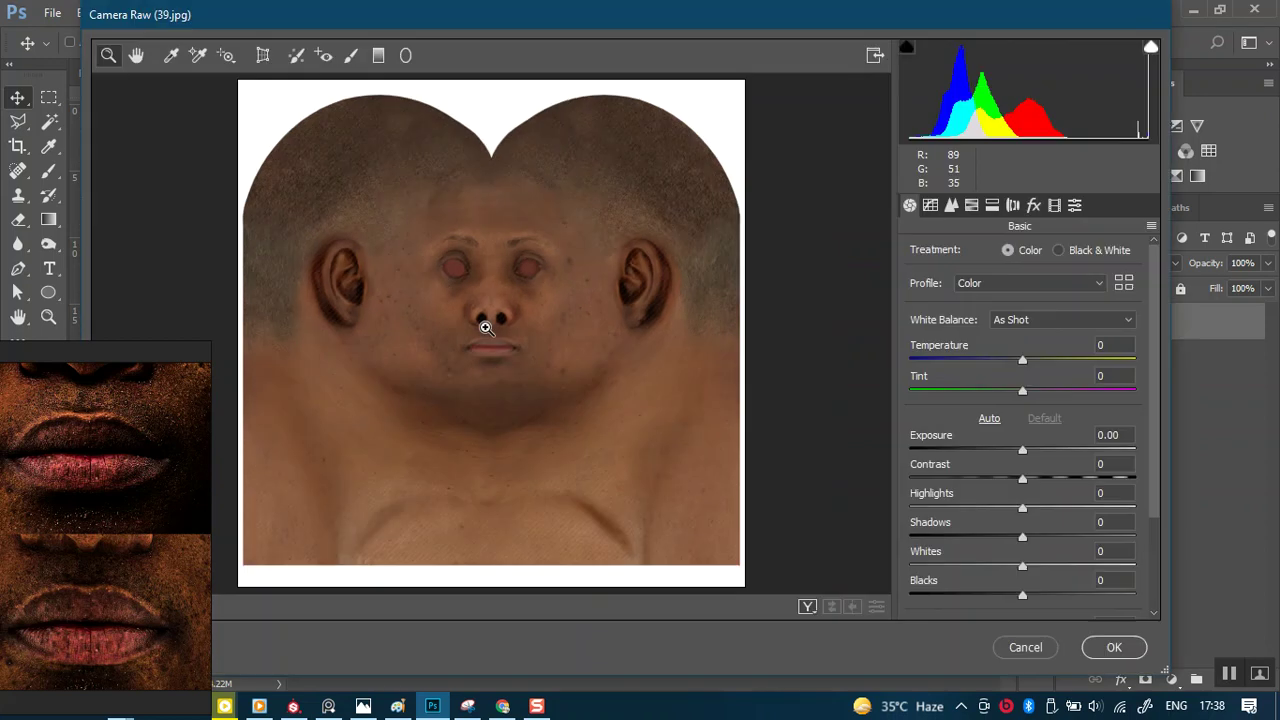
left_click_drag(386, 235, 568, 372)
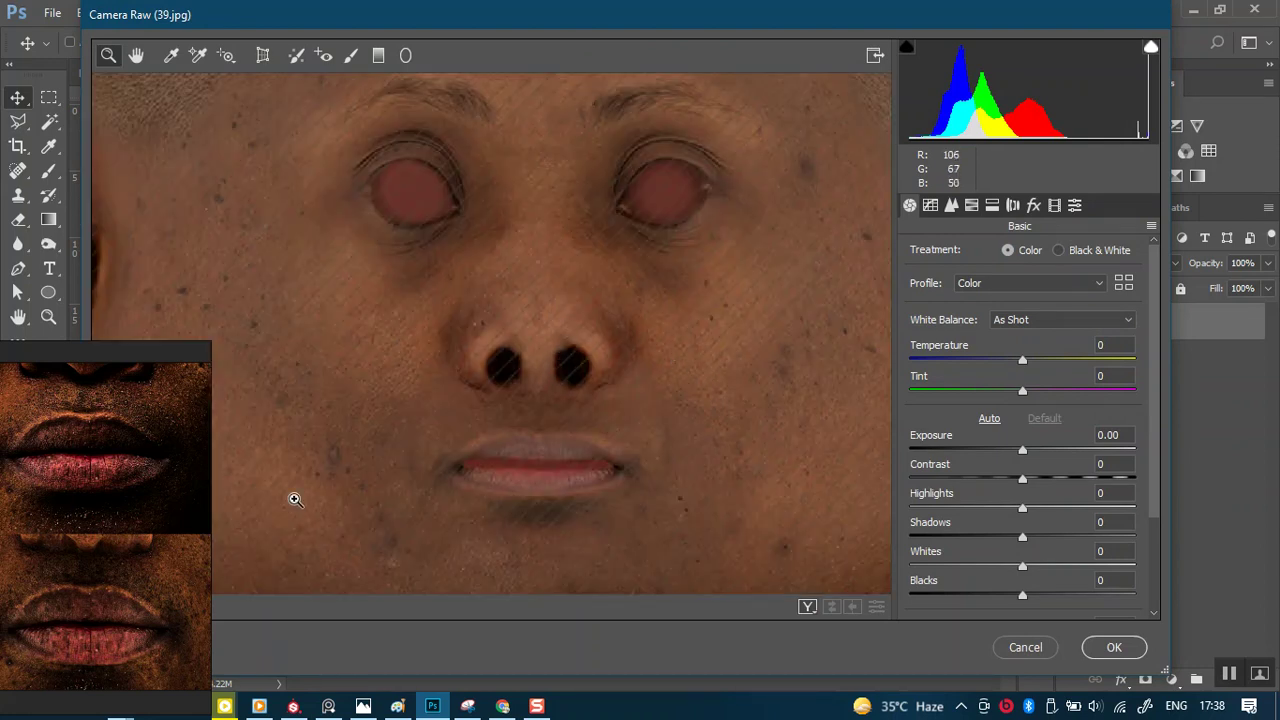
left_click_drag(144, 532, 3, 640)
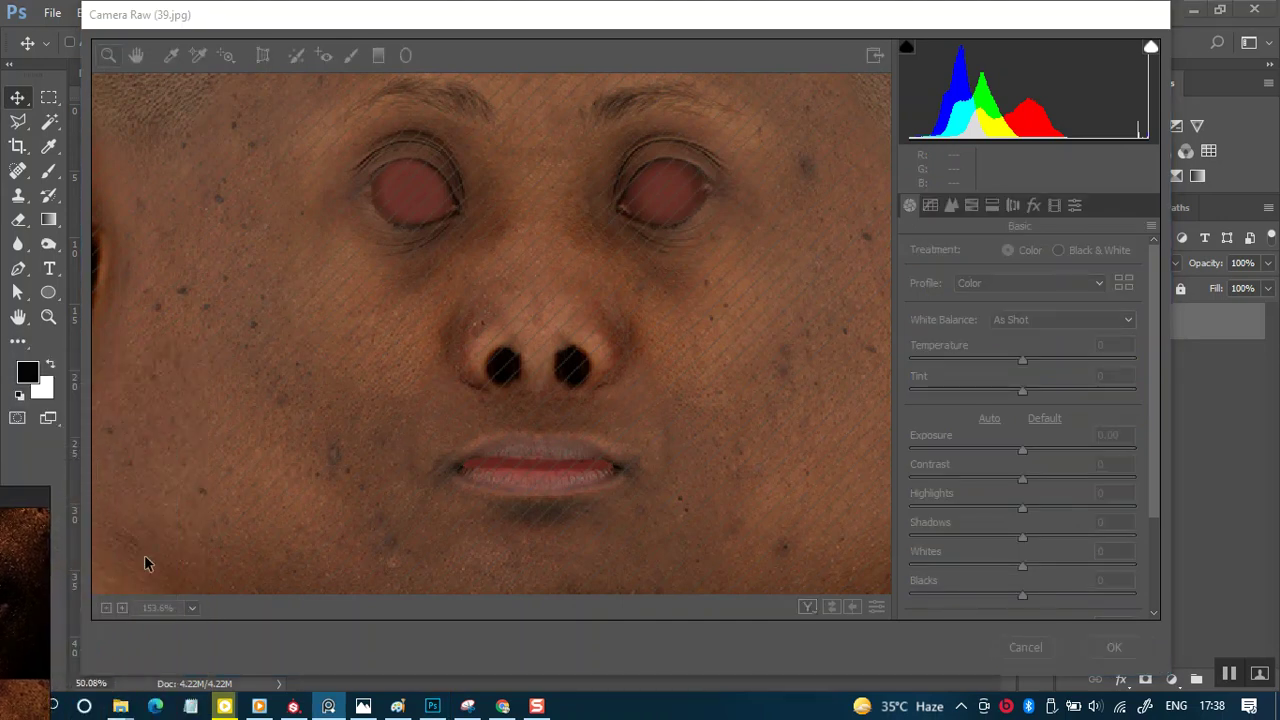
left_click(600, 395)
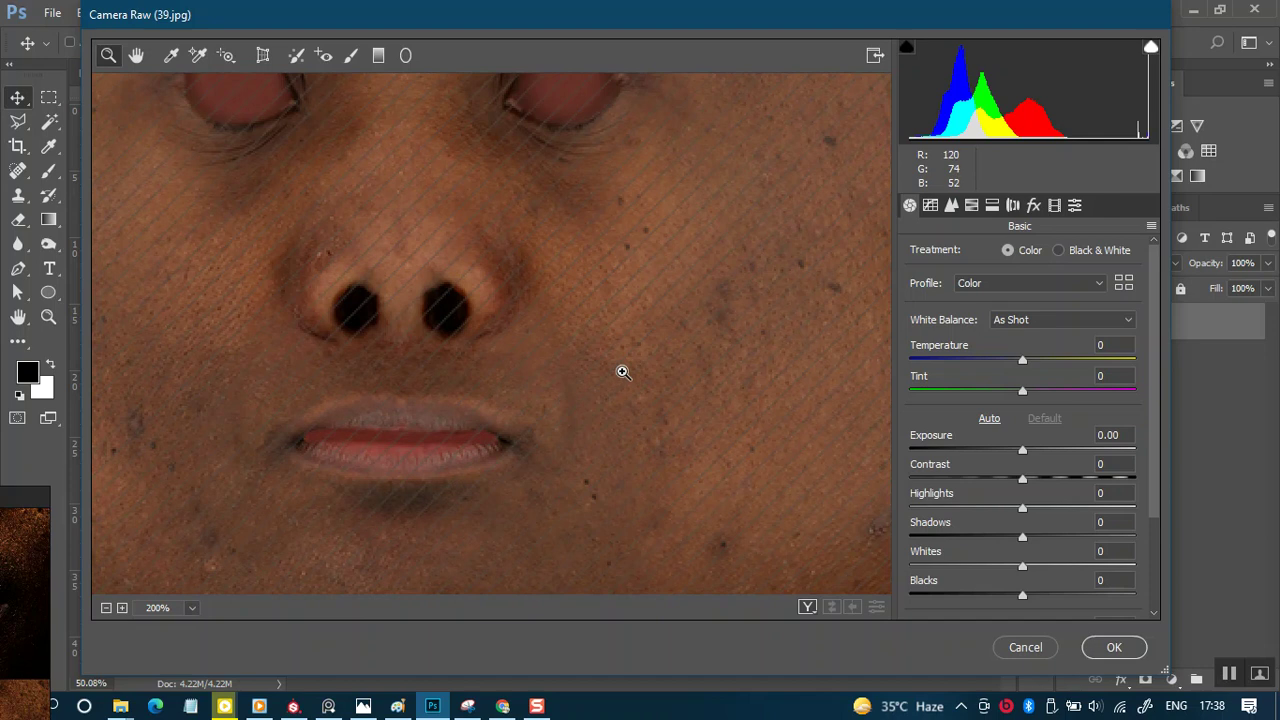
key("ctrl+minus")
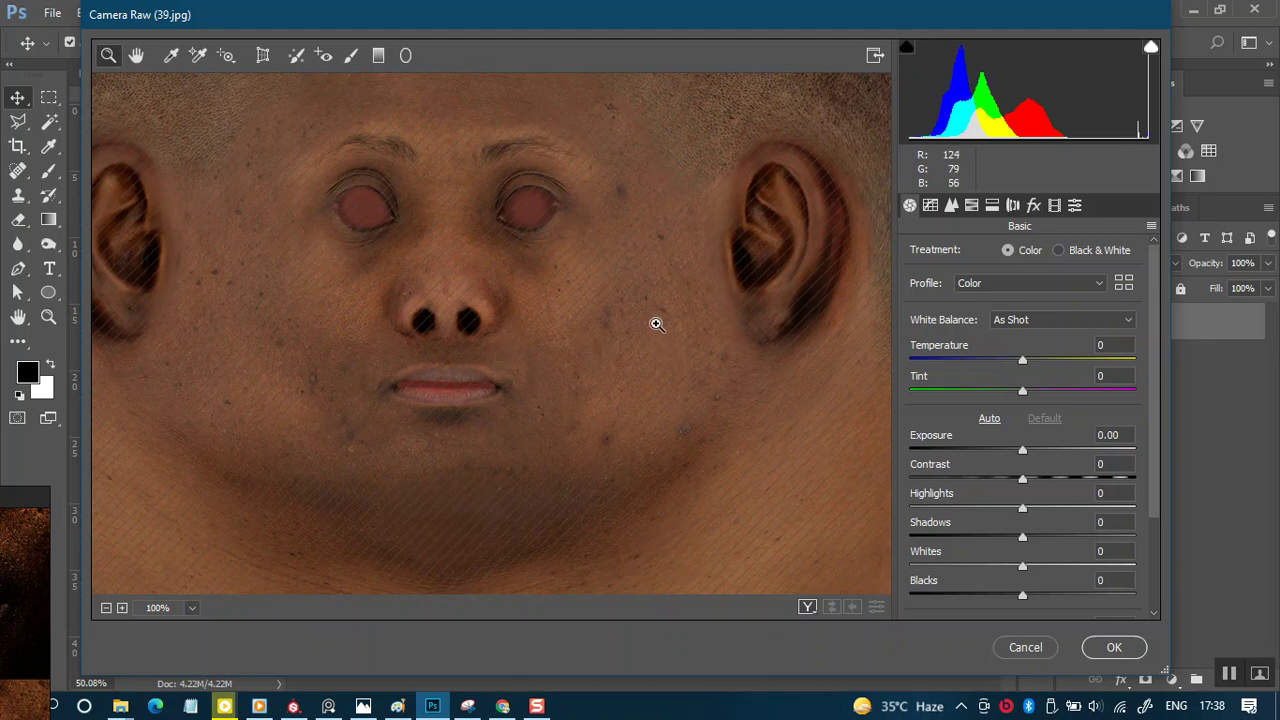
- Set the albedo map's Clarity to +100 in the Camera Raw Basic adjustments
left_click_drag(1155, 460, 1155, 572)
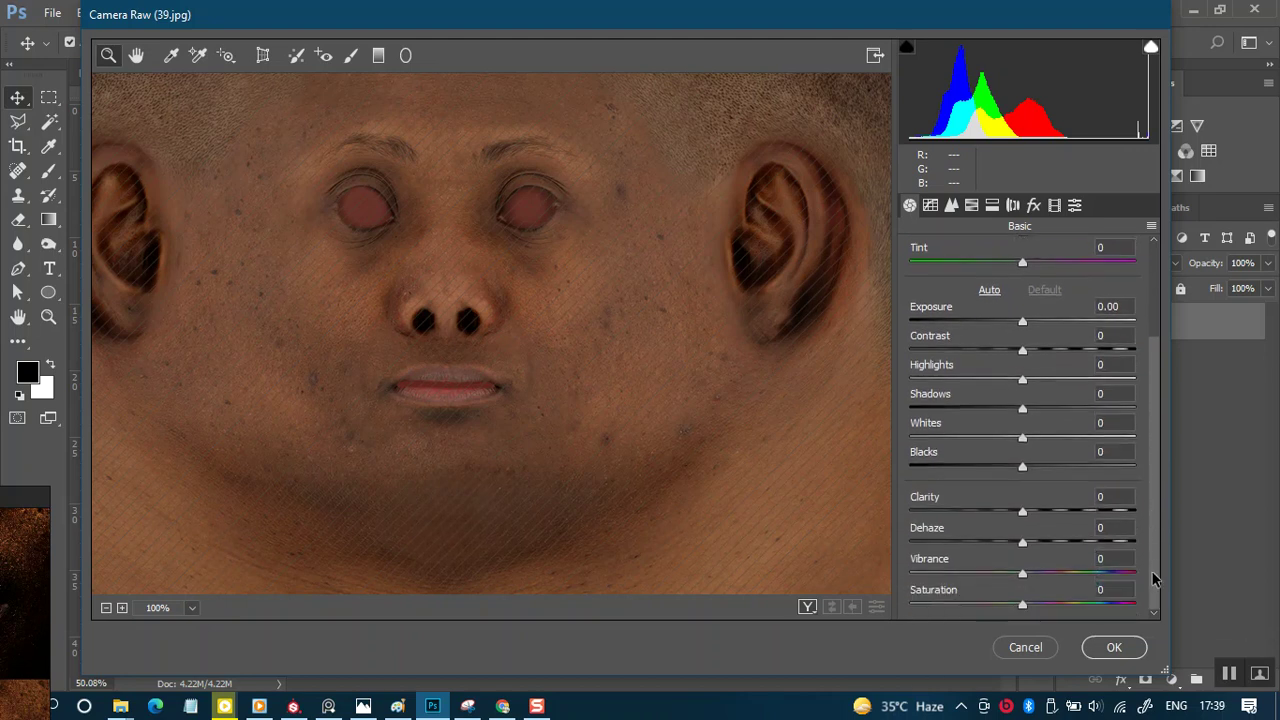
left_click_drag(1158, 552, 1150, 600)
left_click_drag(1038, 510, 1134, 523)
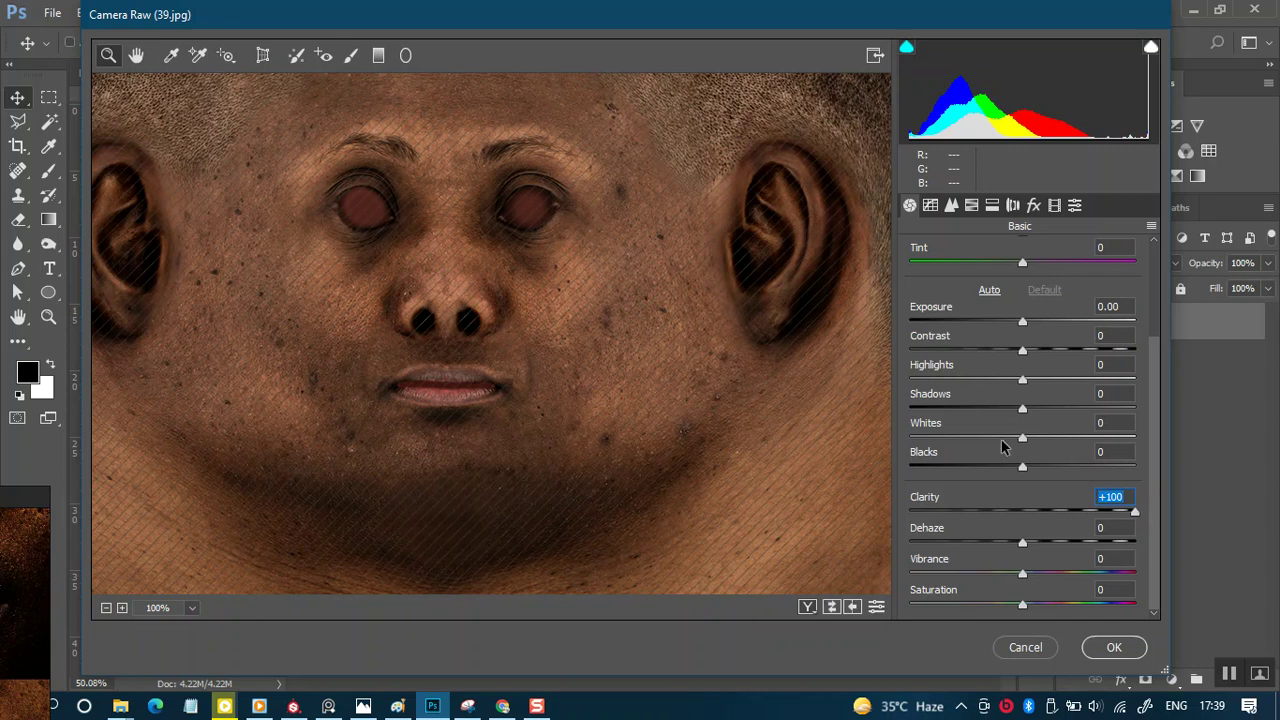
- Set the albedo map's Contrast to +33 and Dehaze to +27
left_click_drag(1026, 350, 1069, 349)
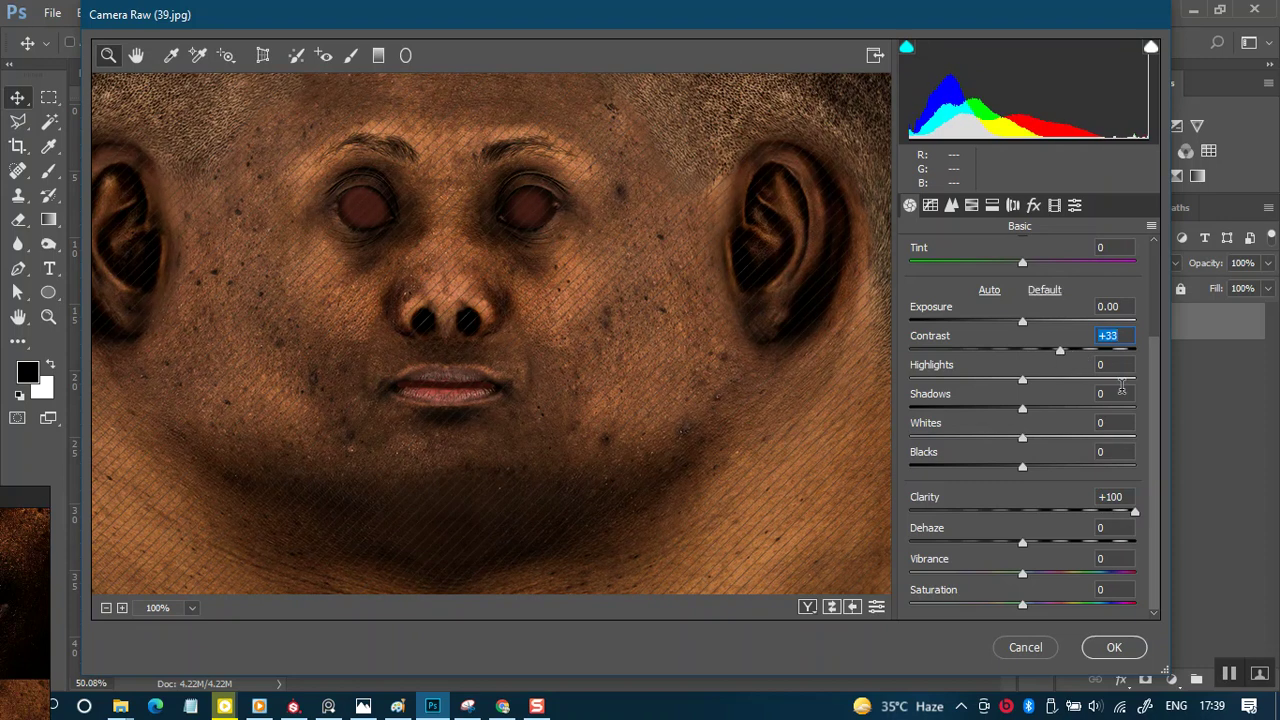
left_click_drag(1155, 437, 1151, 517)
left_click_drag(1022, 547, 1052, 543)
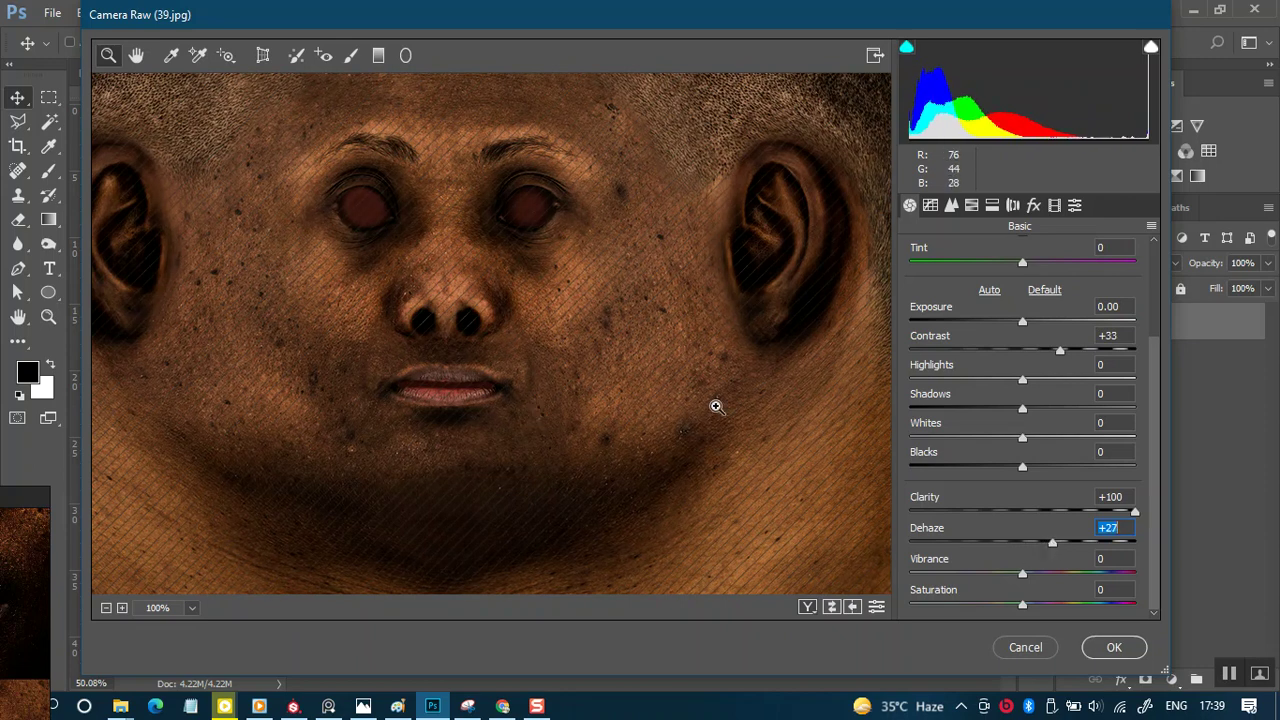
scroll(1160, 422, "up", 3)
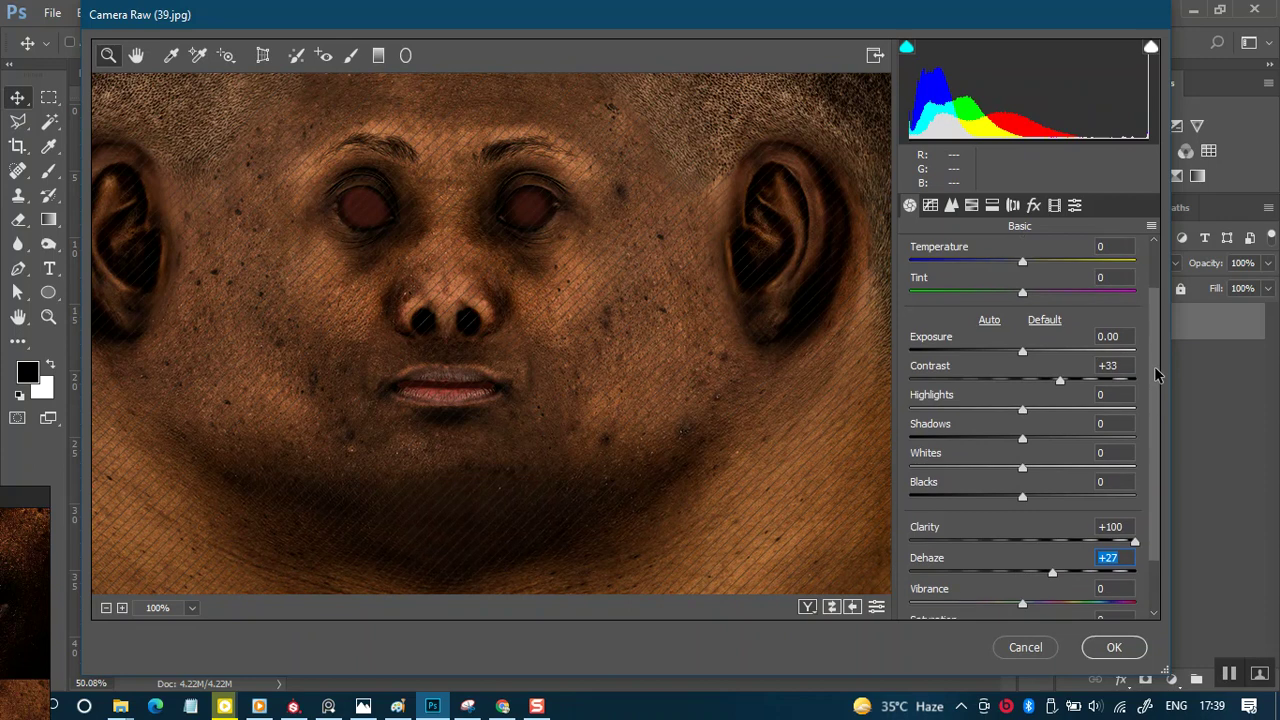
- Apply the Camera Raw adjustments to the albedo map's smart object layer
scroll(1150, 470, "down", 3)
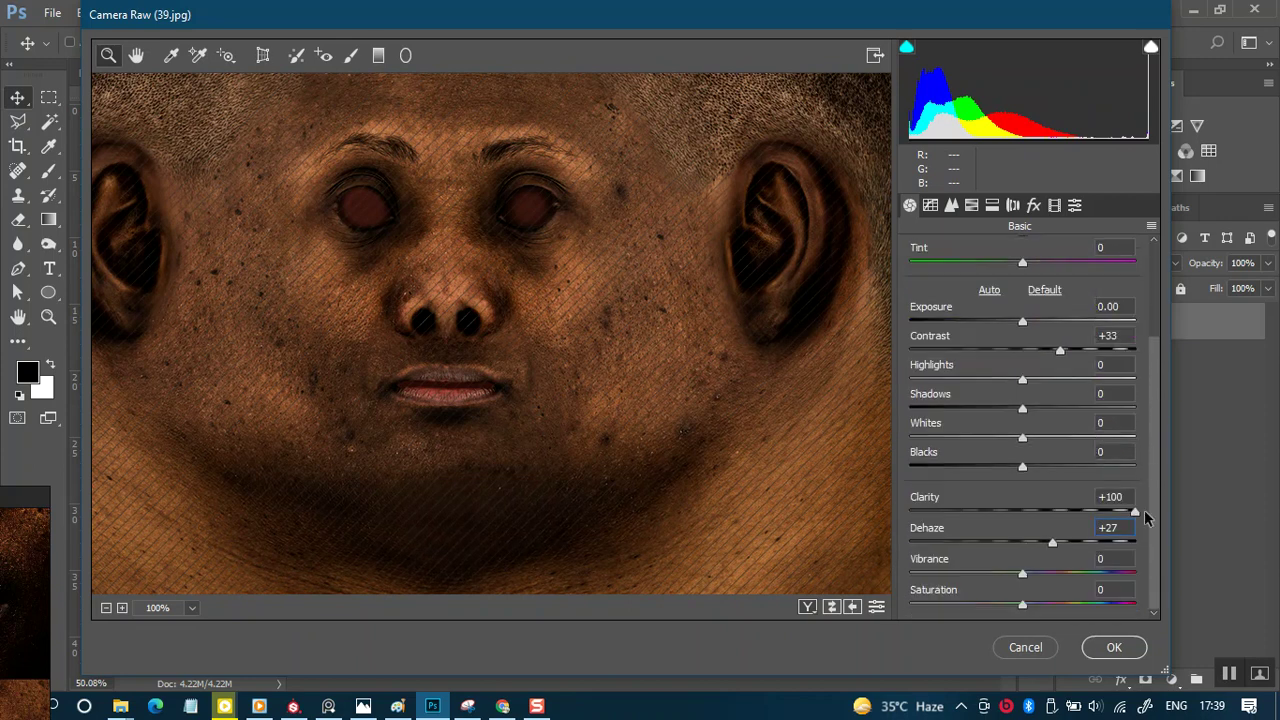
left_click(1112, 647)
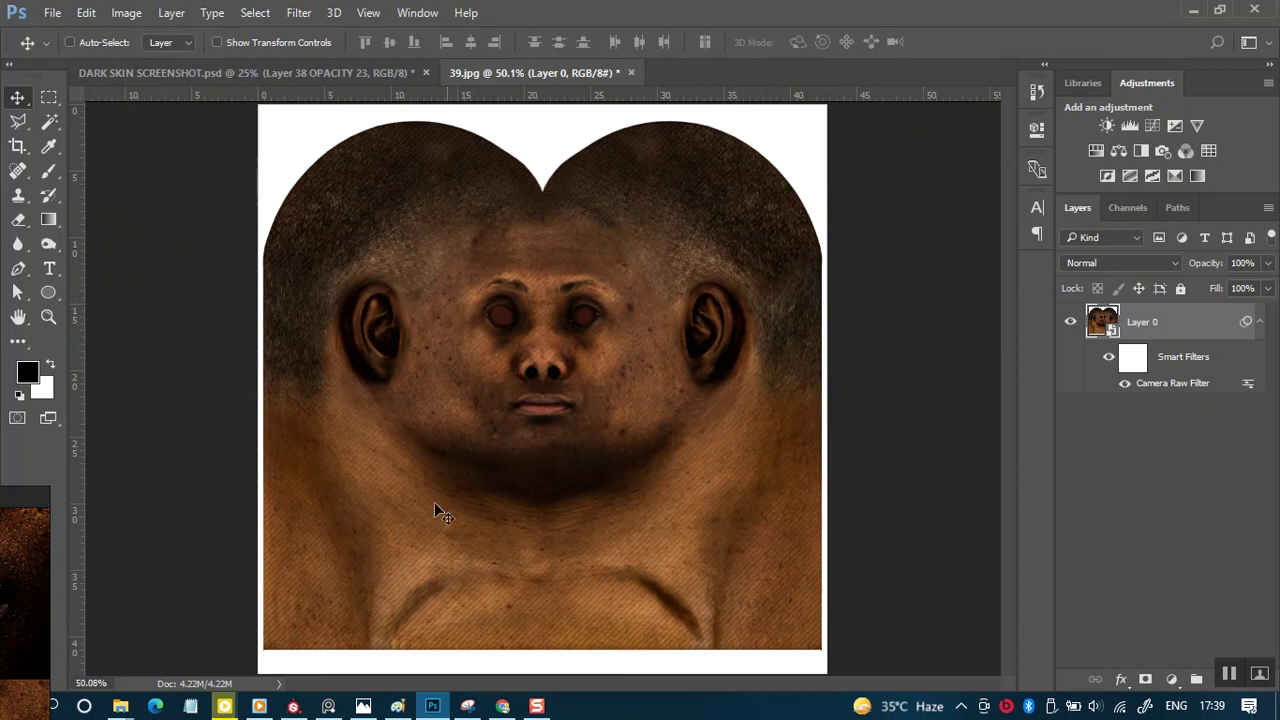
left_click(48, 292)
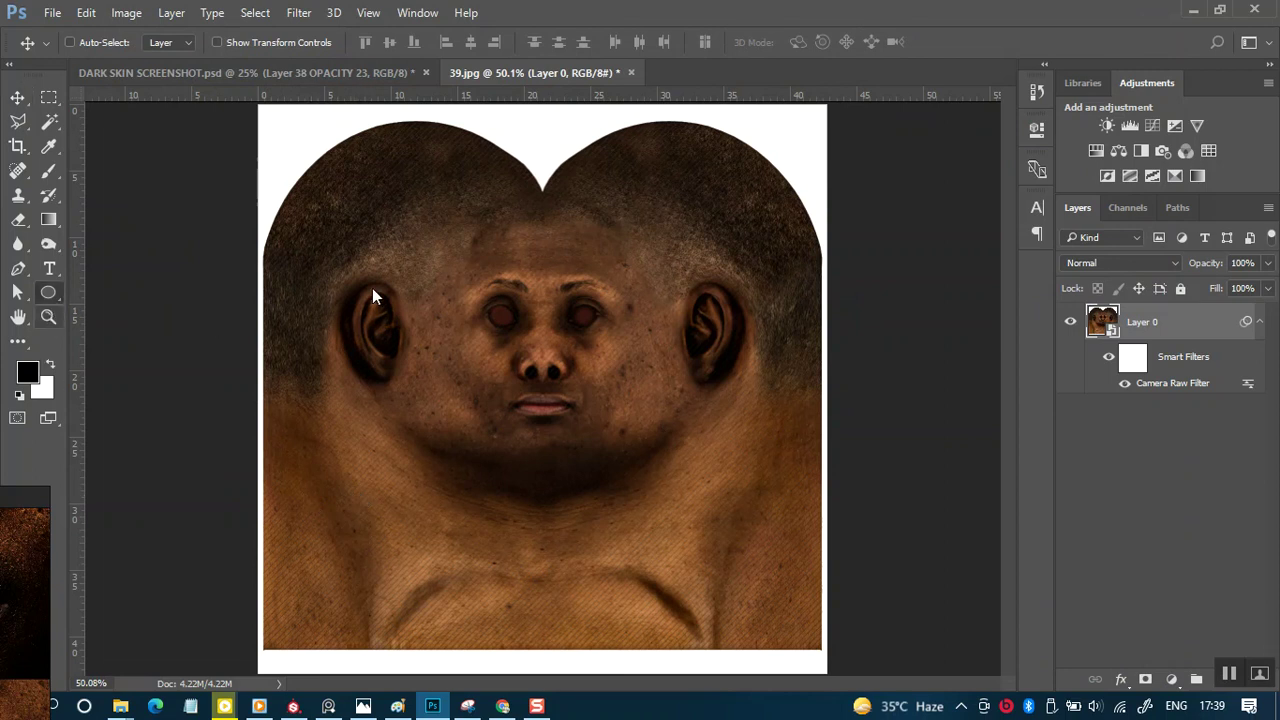
key("z")
left_click_drag(400, 264, 477, 409)
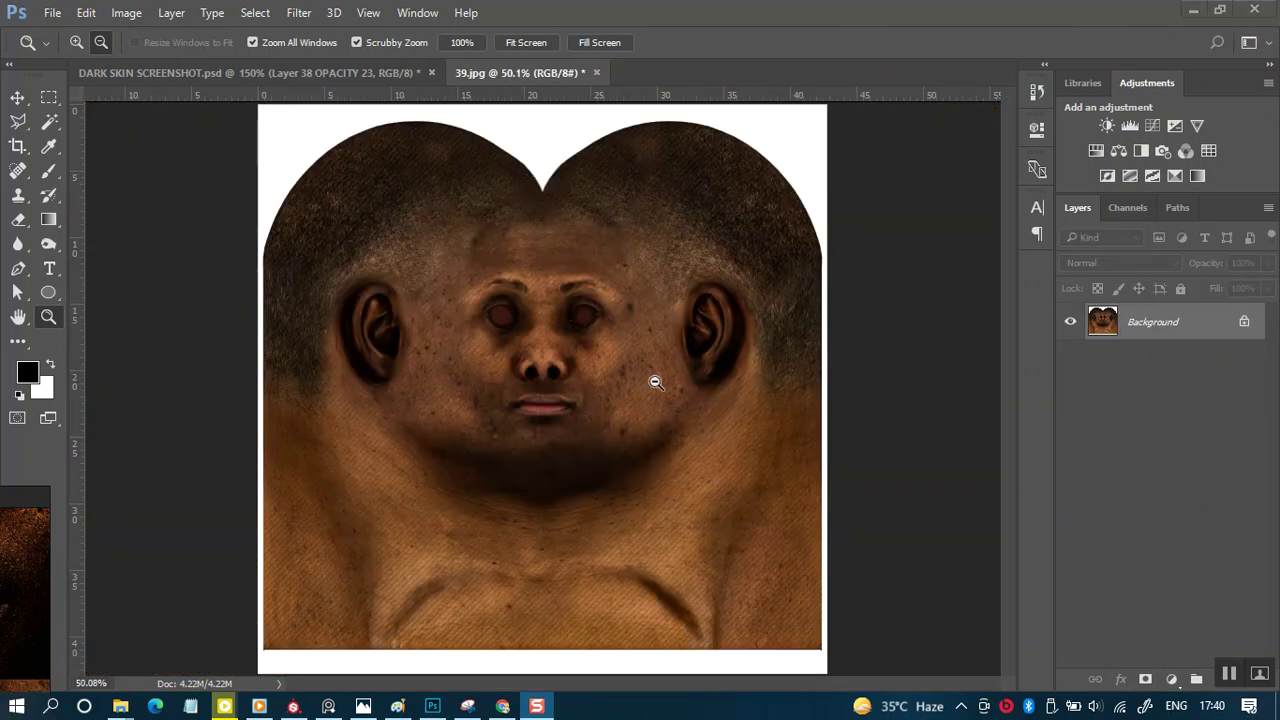
left_click(1244, 320)
left_click(1245, 324)
key("ctrl+z")
key("ctrl+z")
key("ctrl+z")
key("ctrl+z")
key("ctrl+z")
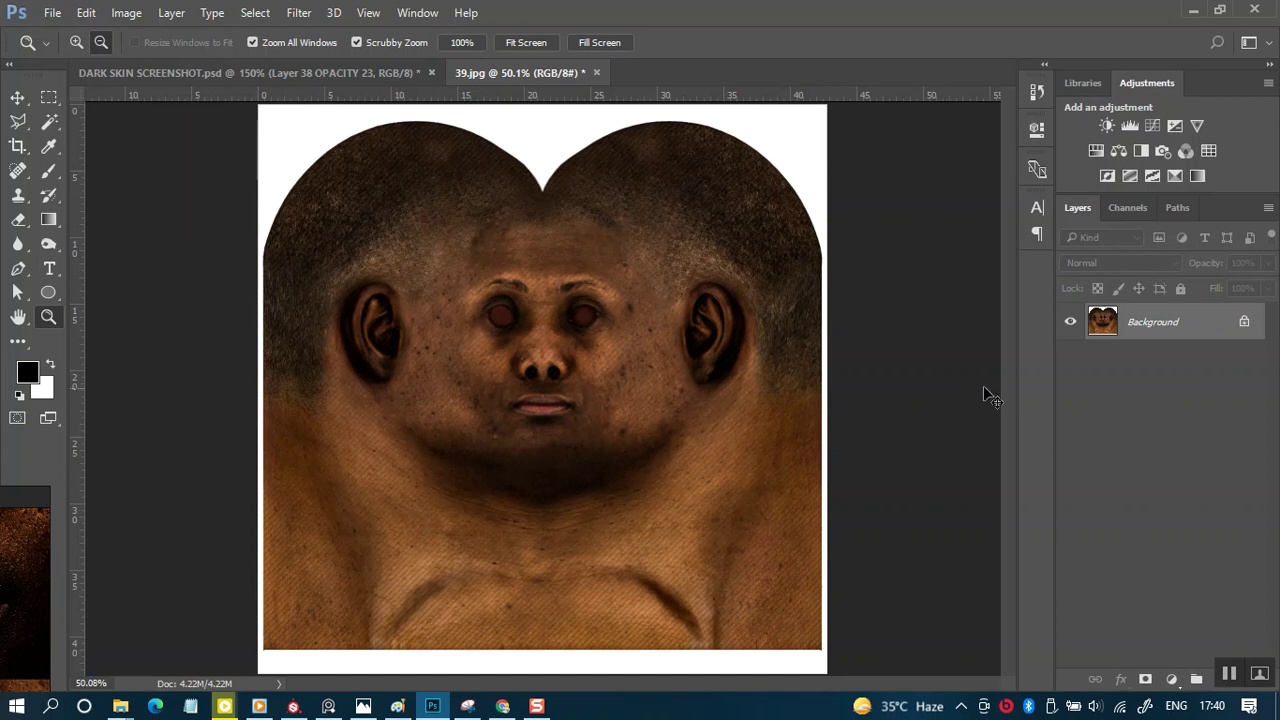
key("alt+z")
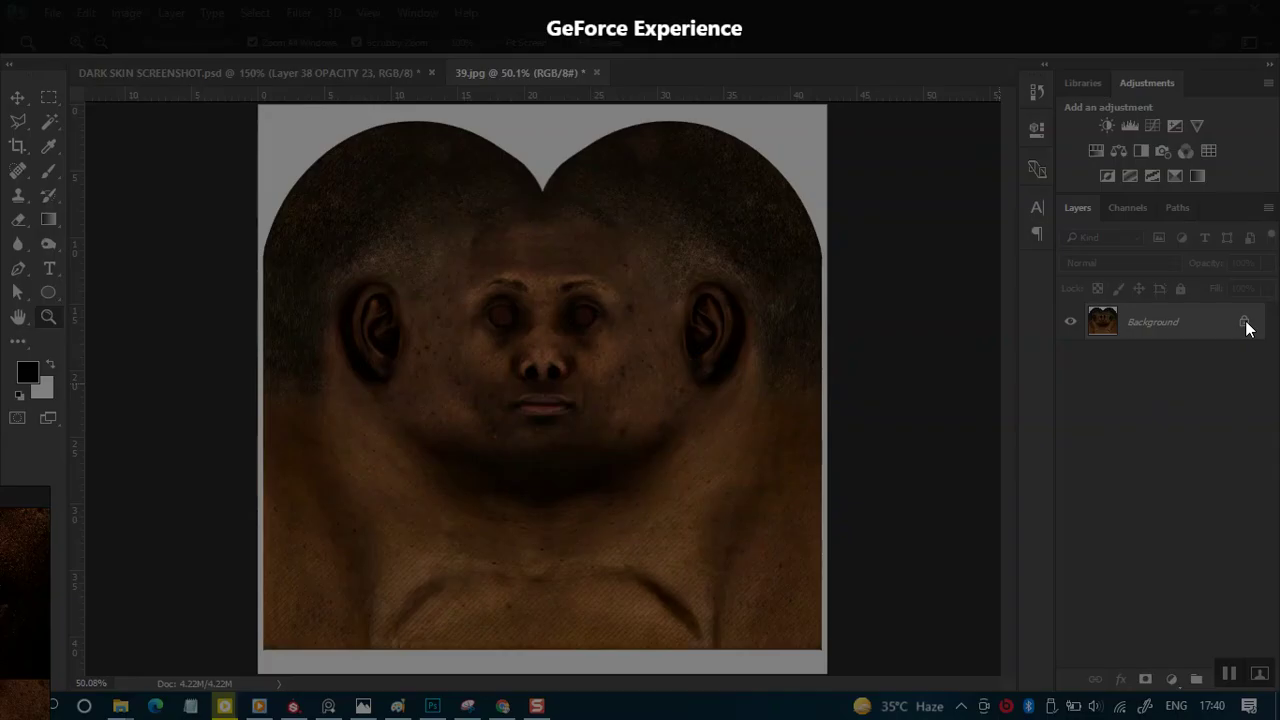
key("alt+z")
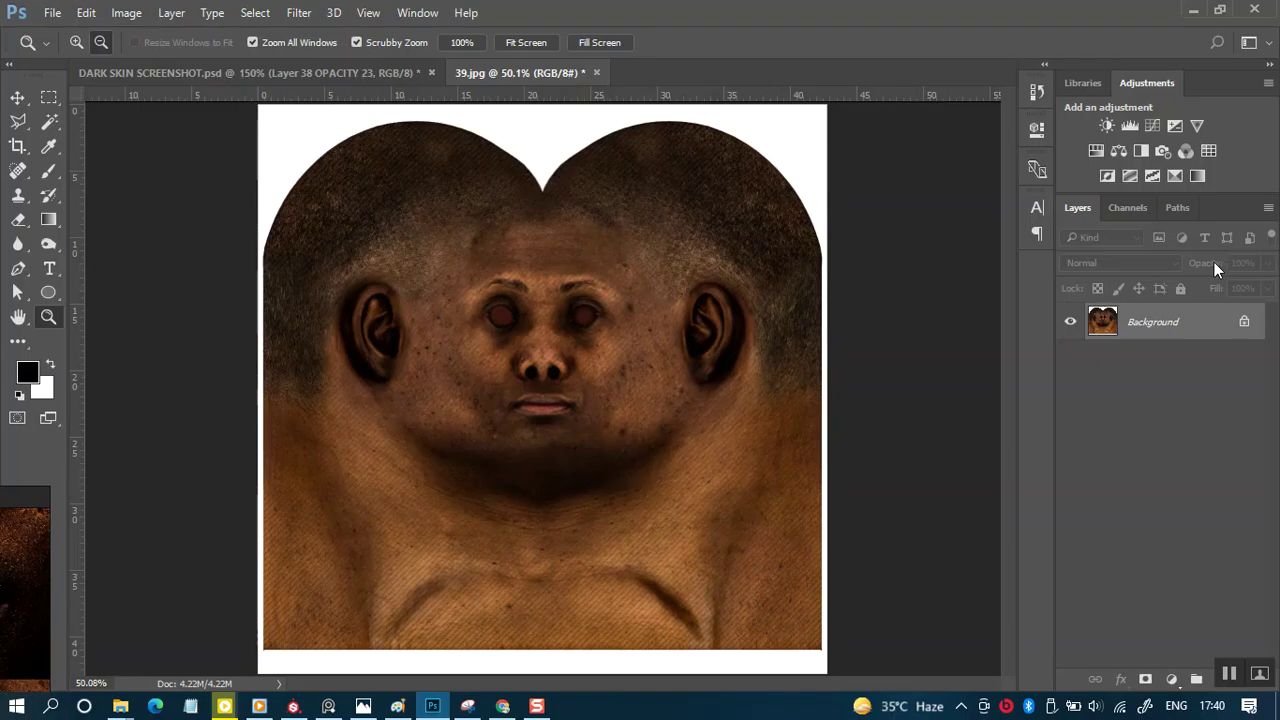
- Unlock the albedo map's Background layer and check the skin around the nose and lips at 200%
left_click(1244, 322)
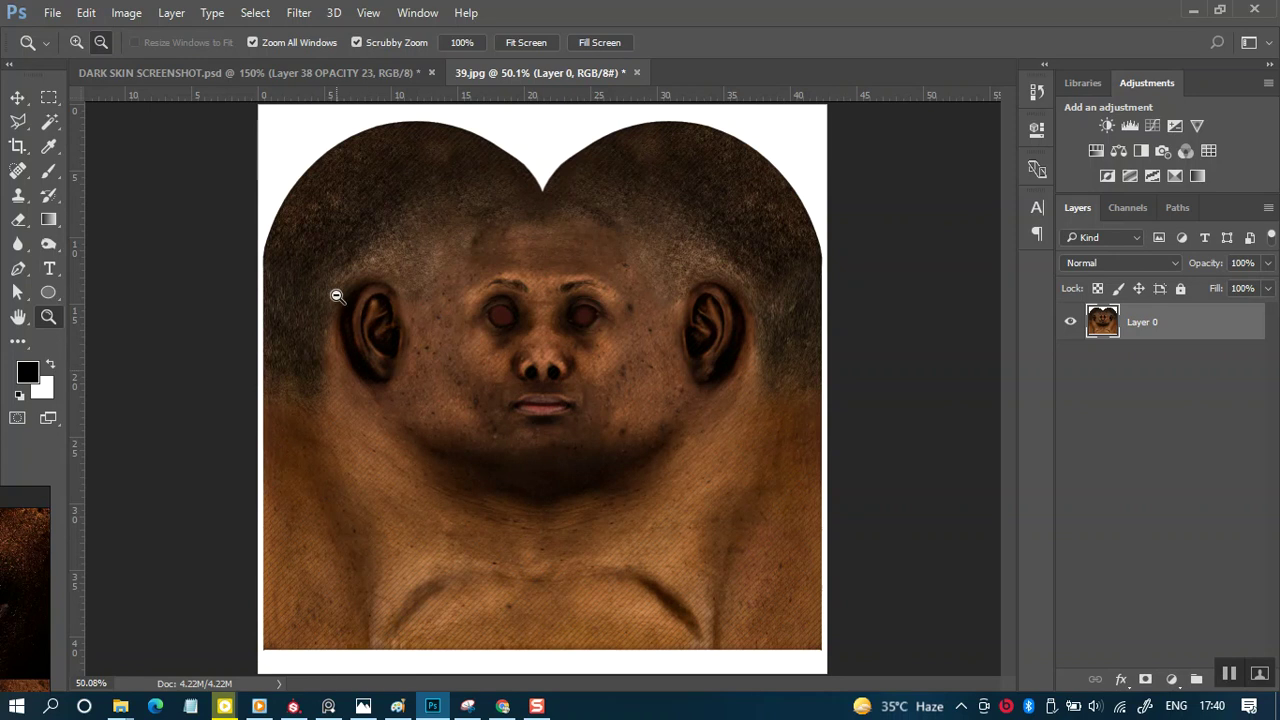
key("ctrl+minus")
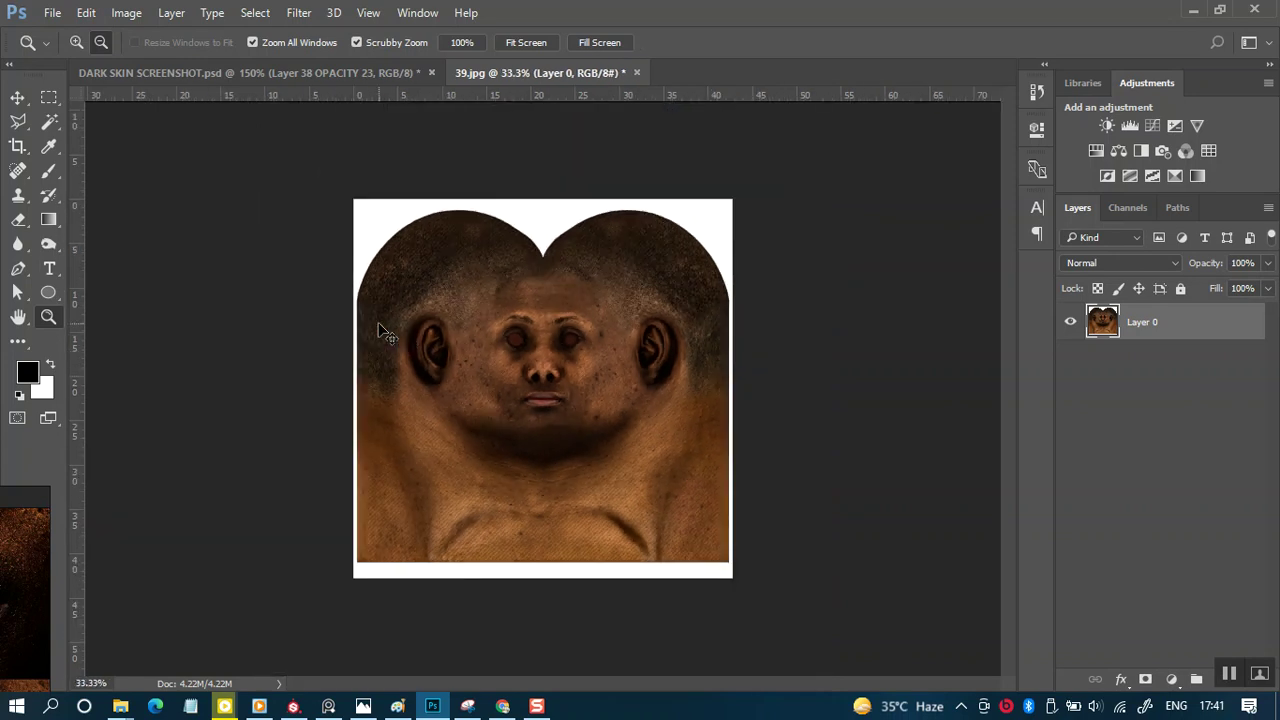
key("ctrl+plus")
key("ctrl+plus")
key("ctrl+plus")
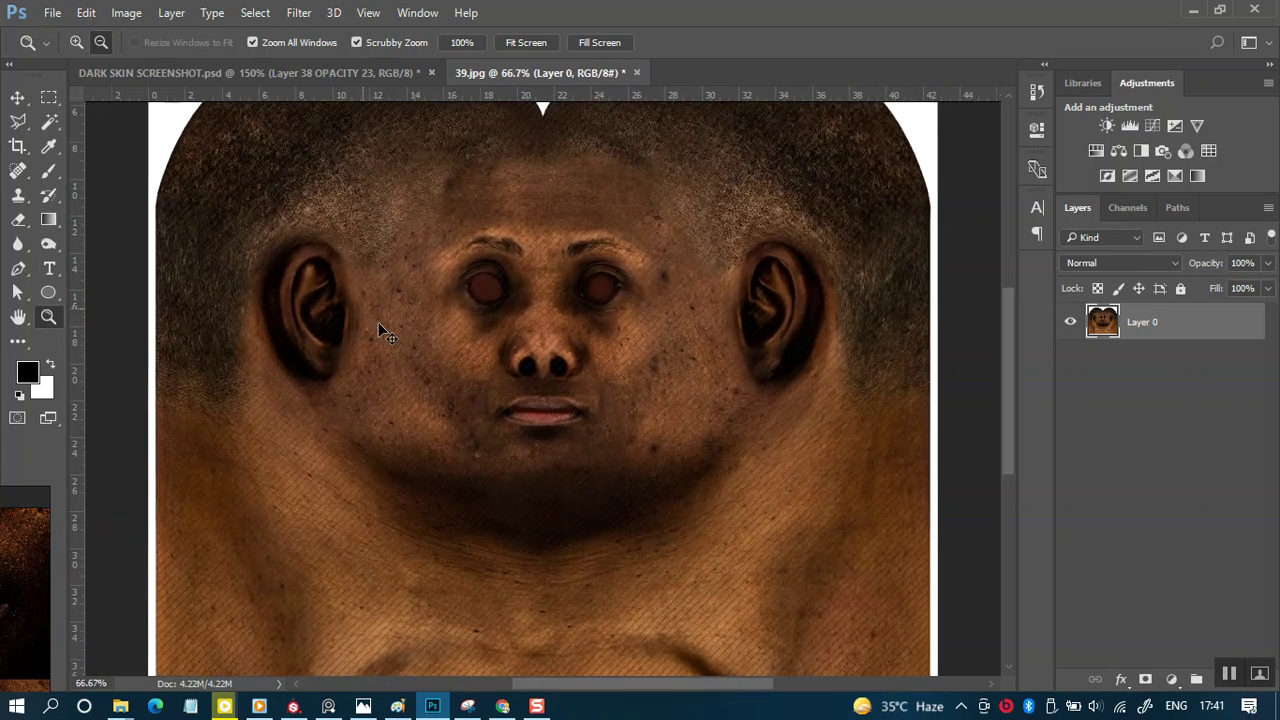
key("ctrl+plus")
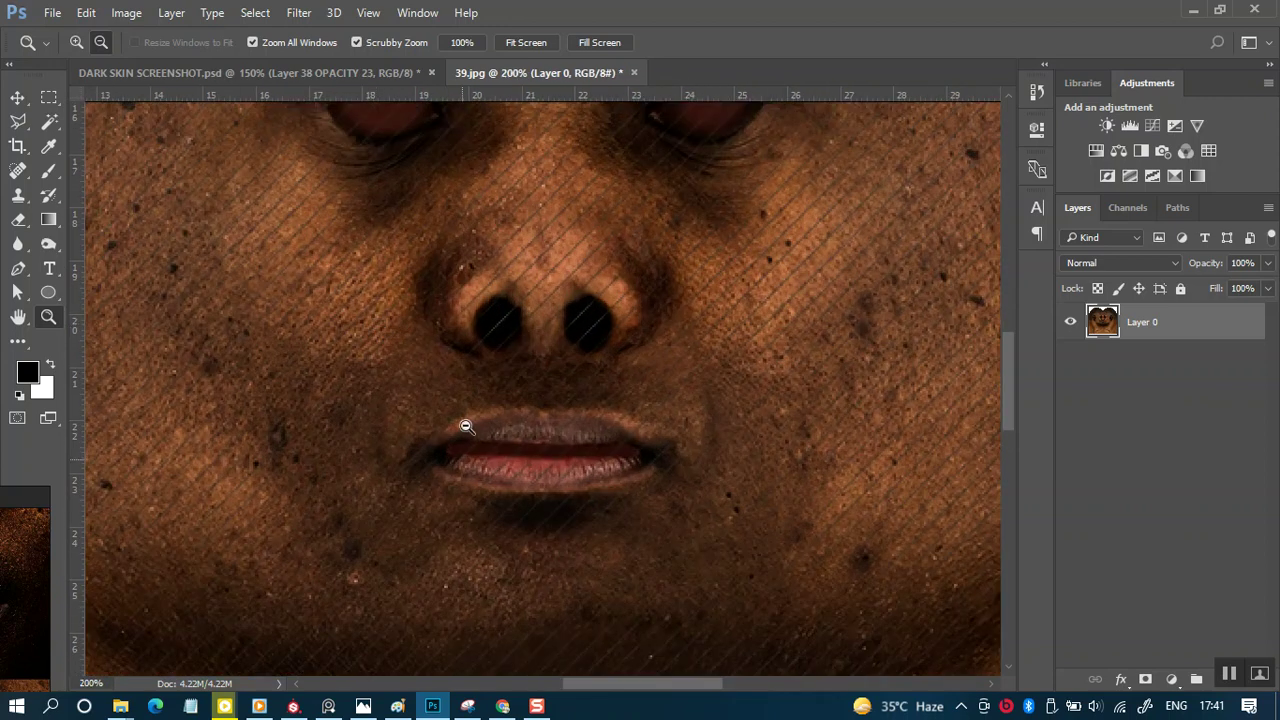
- Start HDR Toning on the albedo map, accept flattening the document, and set Vibrance to -23% and Saturation to +8%
left_click(126, 13)
mouse_move(130, 40)
mouse_move(212, 63)
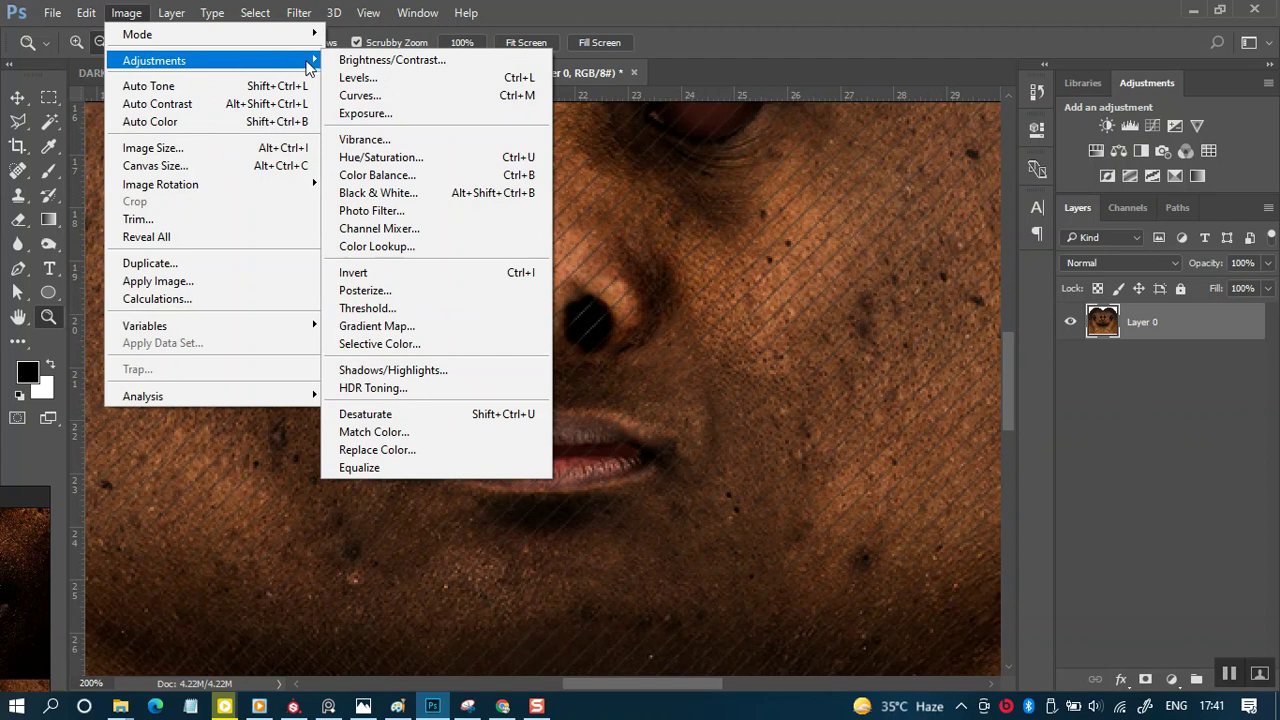
left_click(375, 390)
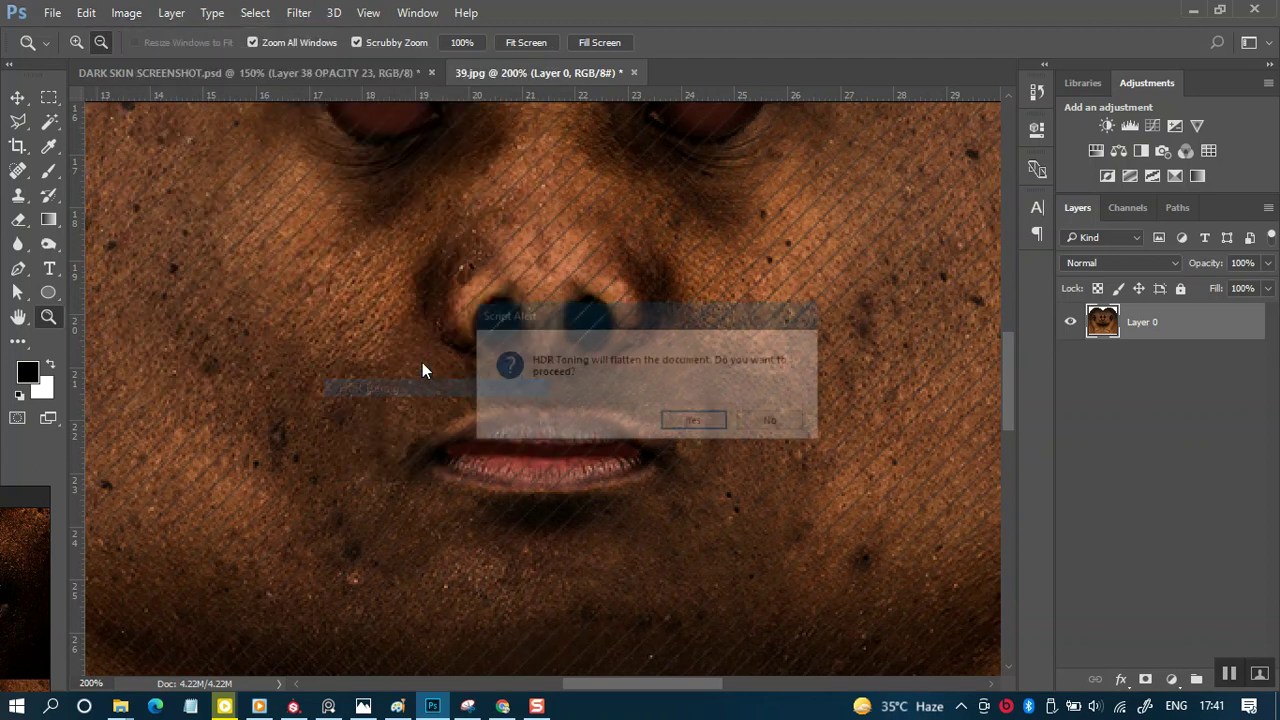
left_click(697, 427)
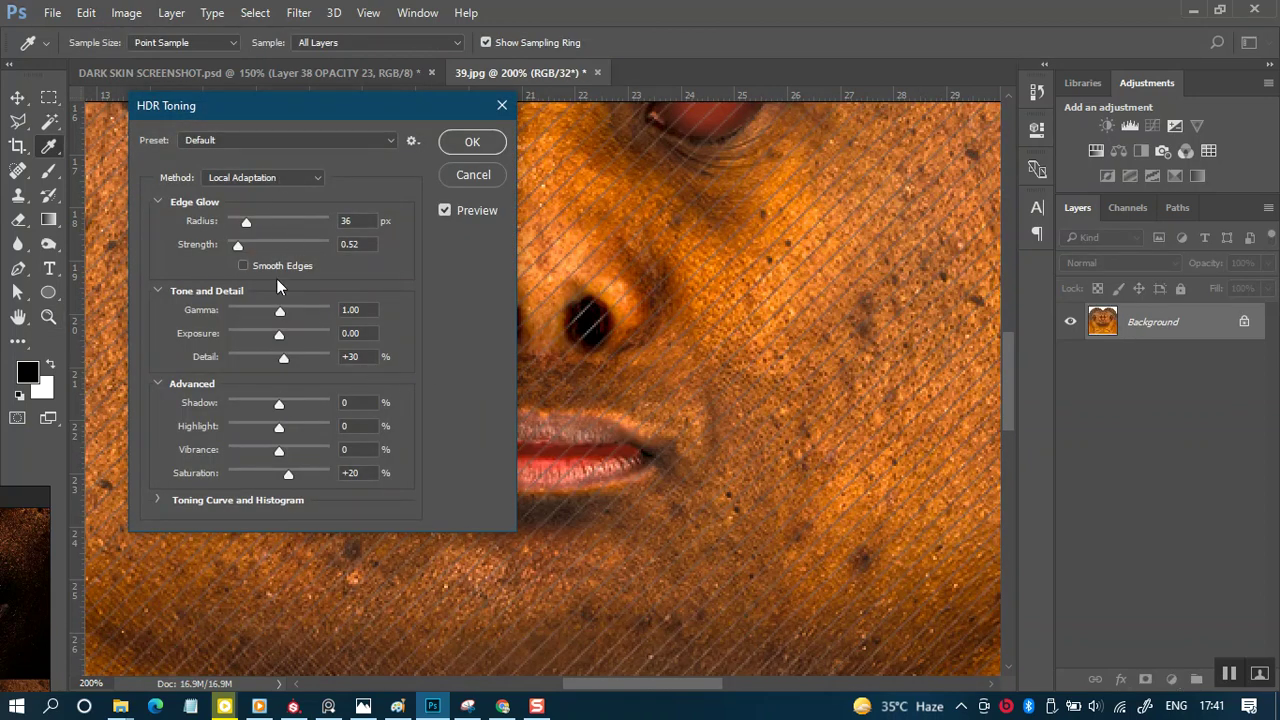
left_click_drag(279, 452, 265, 458)
left_click_drag(244, 455, 281, 472)
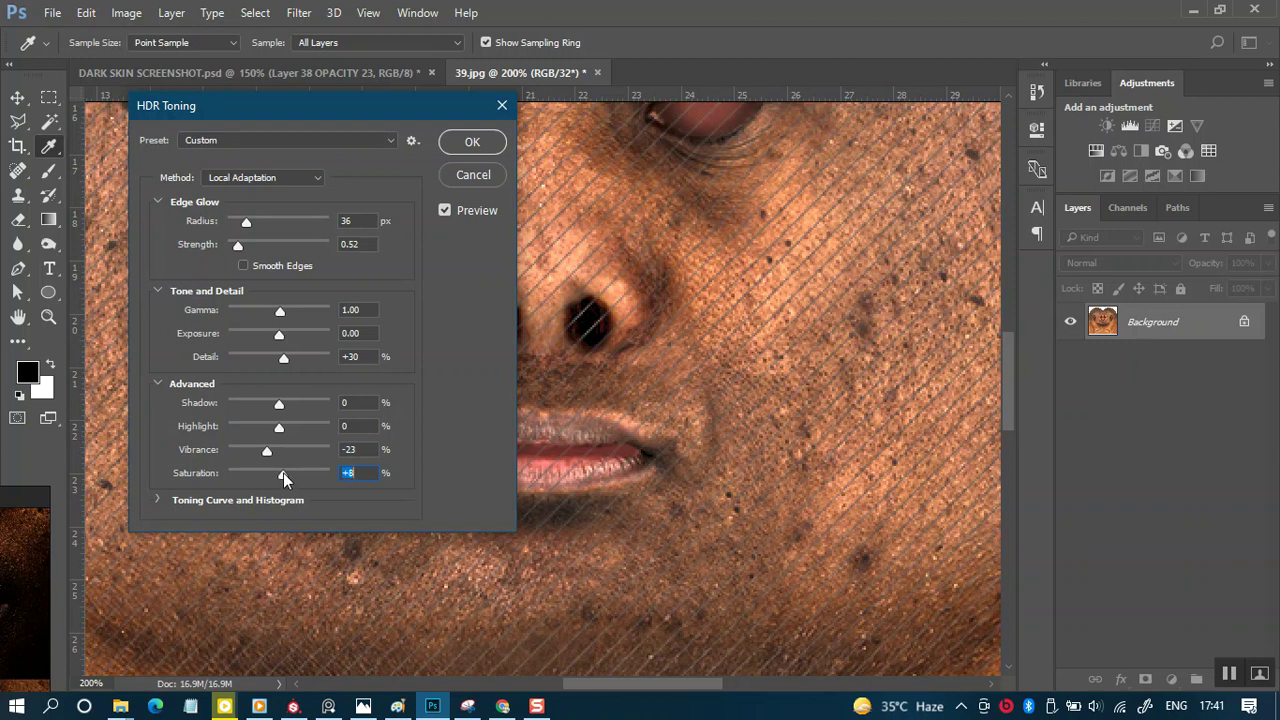
- Set the HDR Toning Detail to +184% and move the dialog clear of the face
left_click_drag(284, 361, 328, 364)
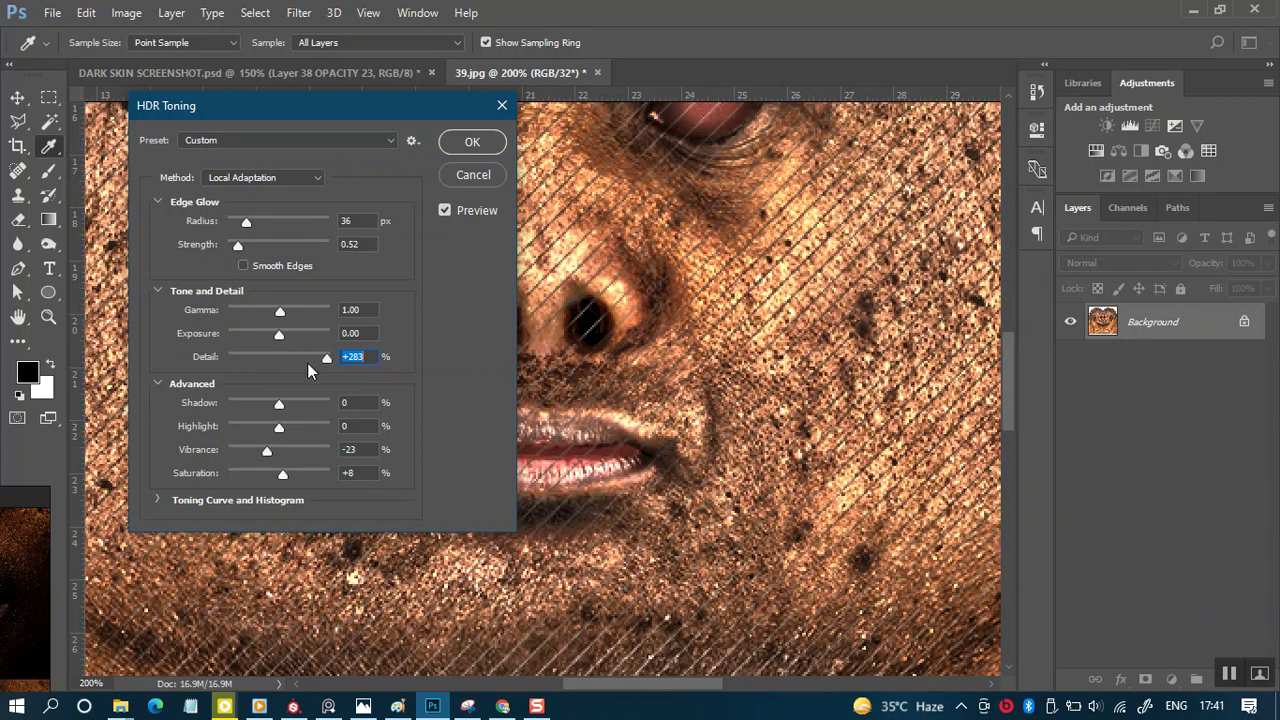
left_click(313, 360)
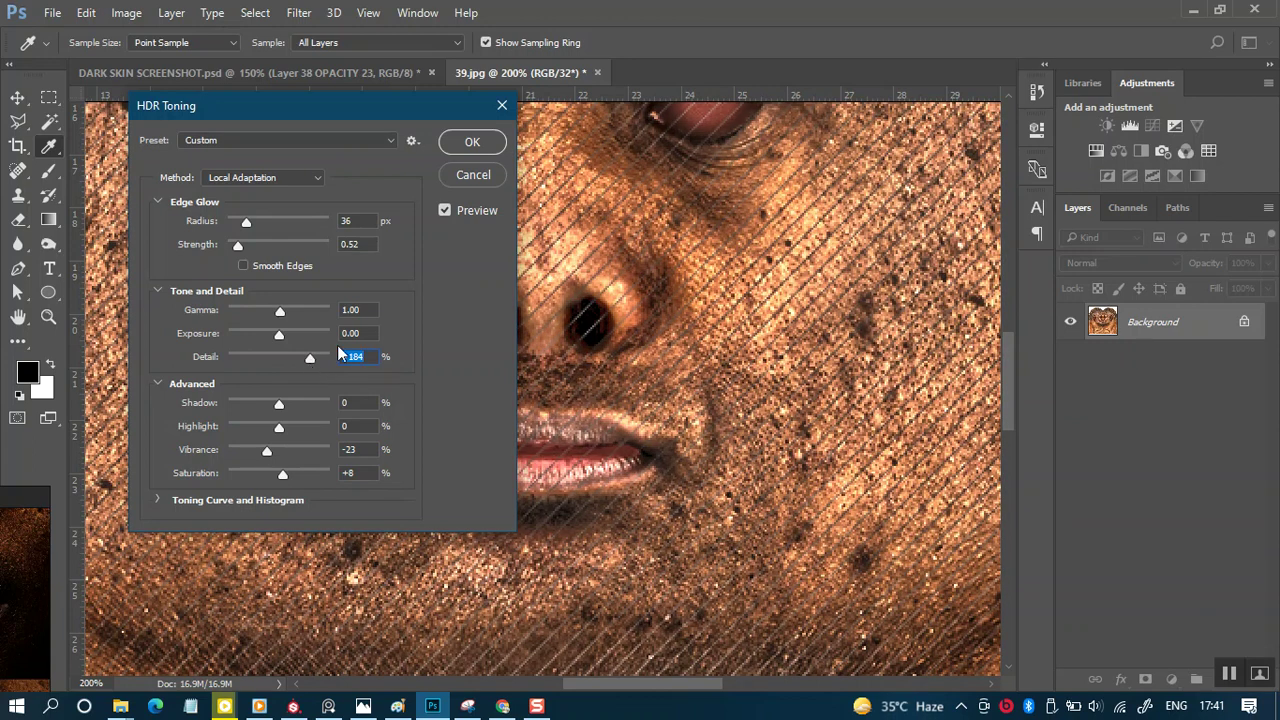
key("ctrl+minus")
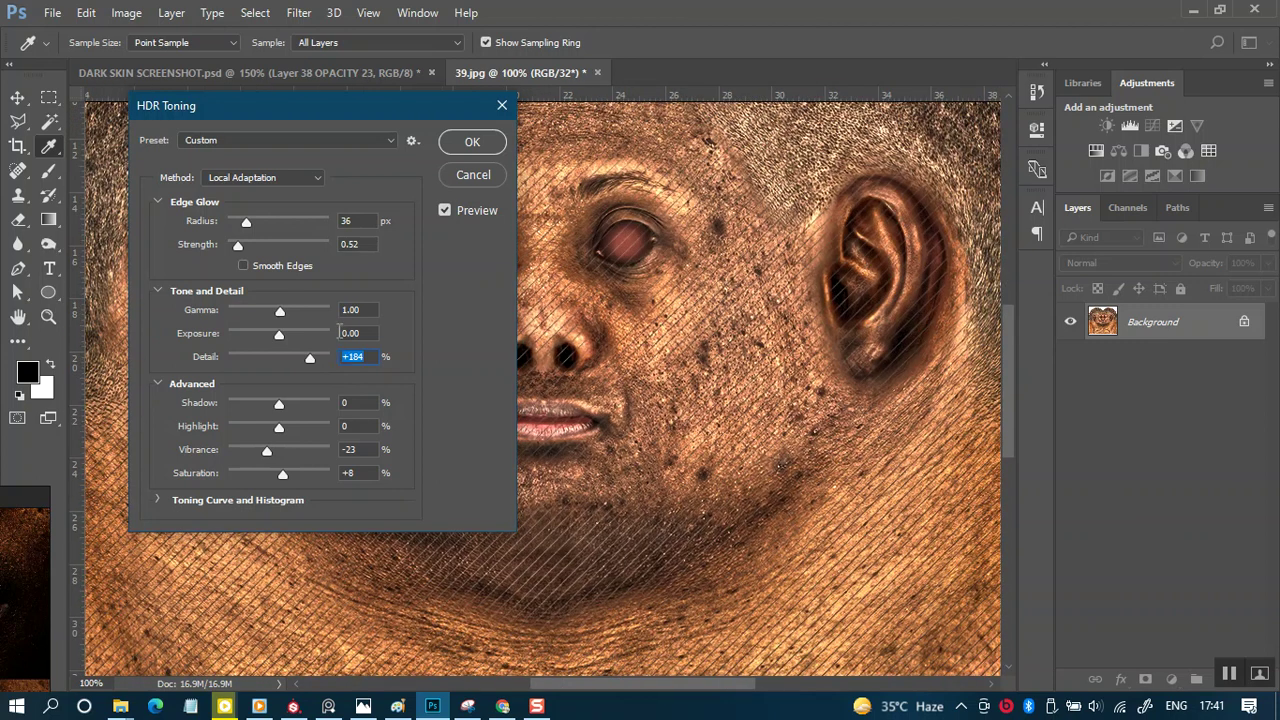
left_click_drag(356, 105, 184, 117)
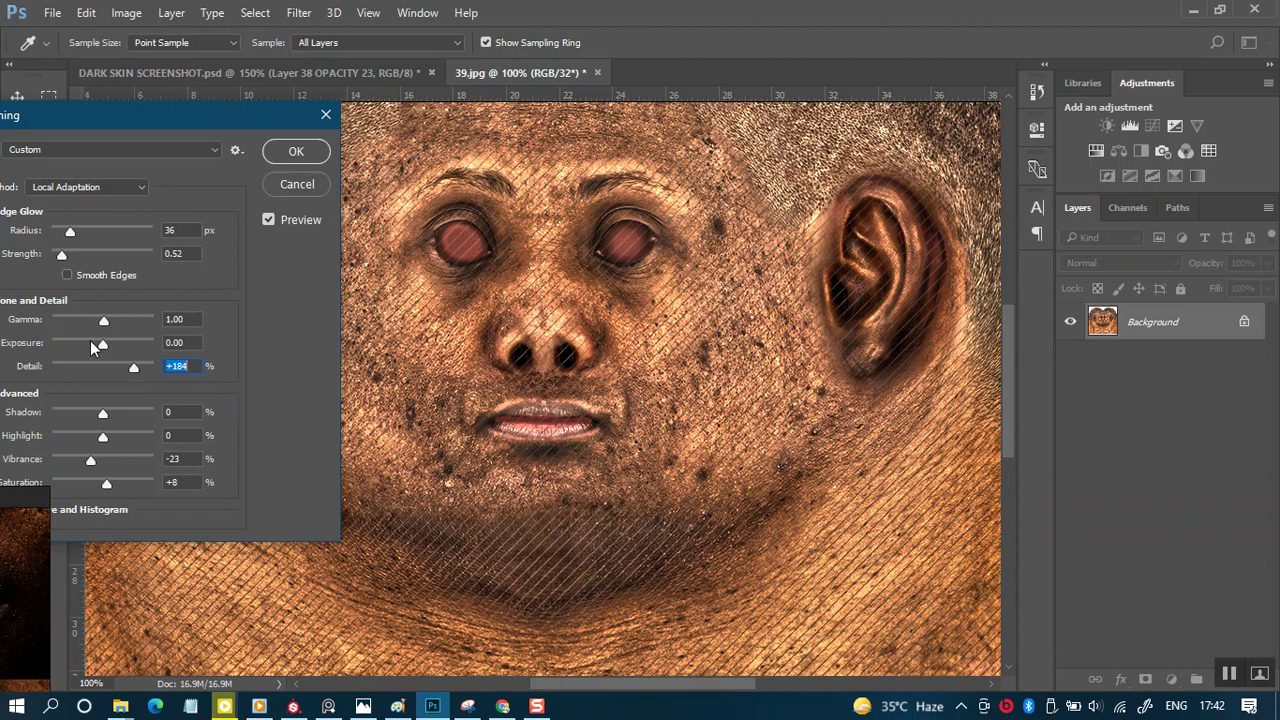
- Set the HDR Toning Gamma to 1.15 and Vibrance to +1%, and apply the toning to the albedo map
left_click_drag(103, 325, 99, 322)
left_click_drag(170, 114, 236, 109)
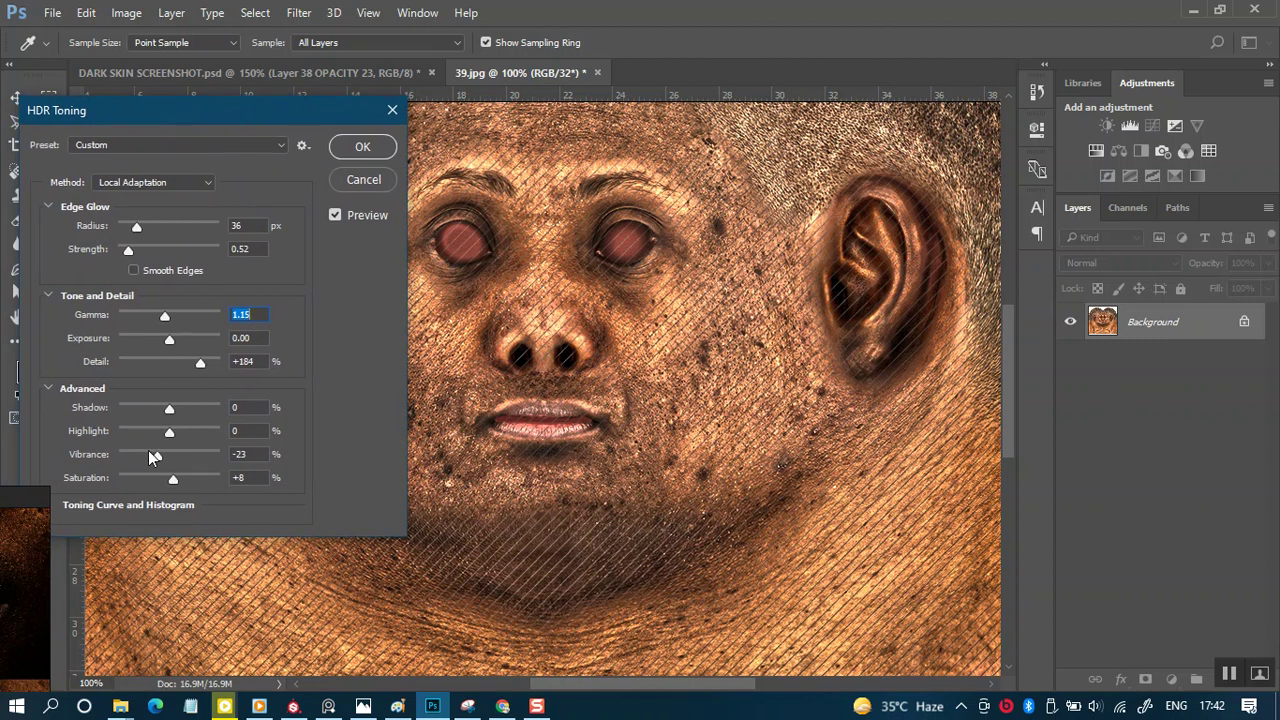
left_click_drag(163, 451, 171, 457)
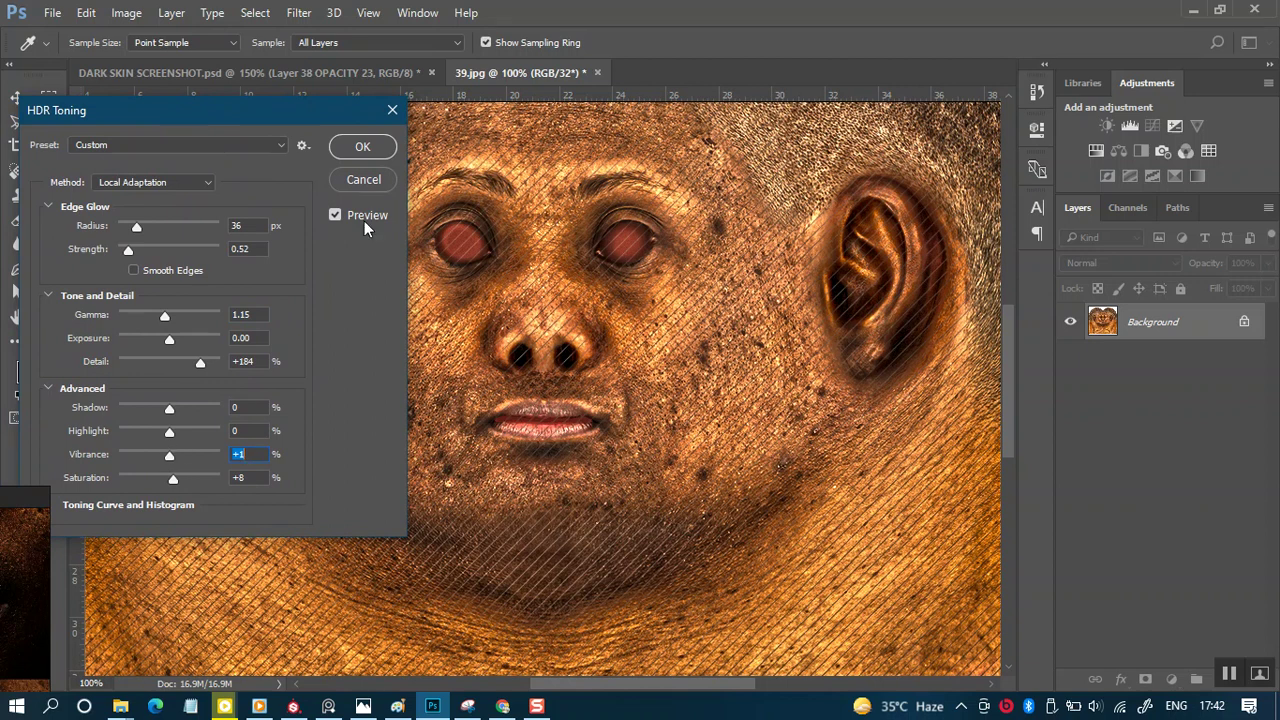
left_click(380, 147)
- Examine the toned skin detail up close around the eyes, nose, lips, chin and both ears
key("z")
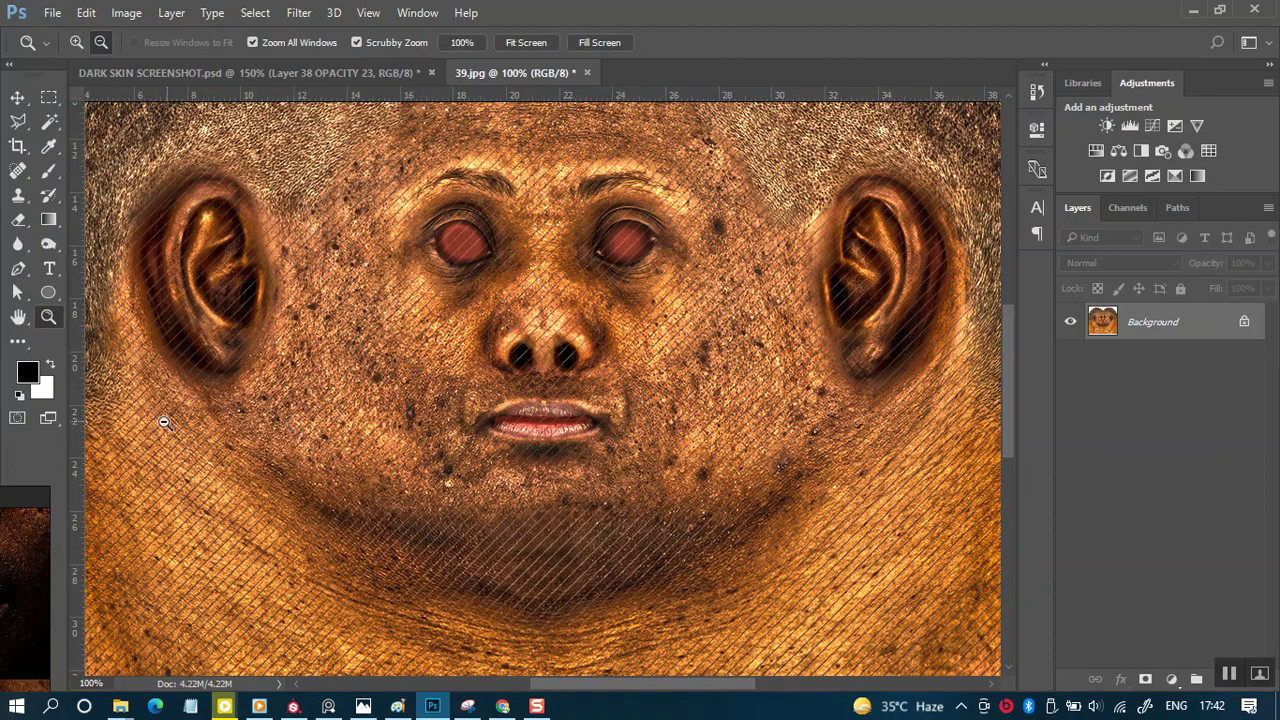
left_click_drag(249, 286, 328, 313)
left_click_drag(611, 349, 375, 412)
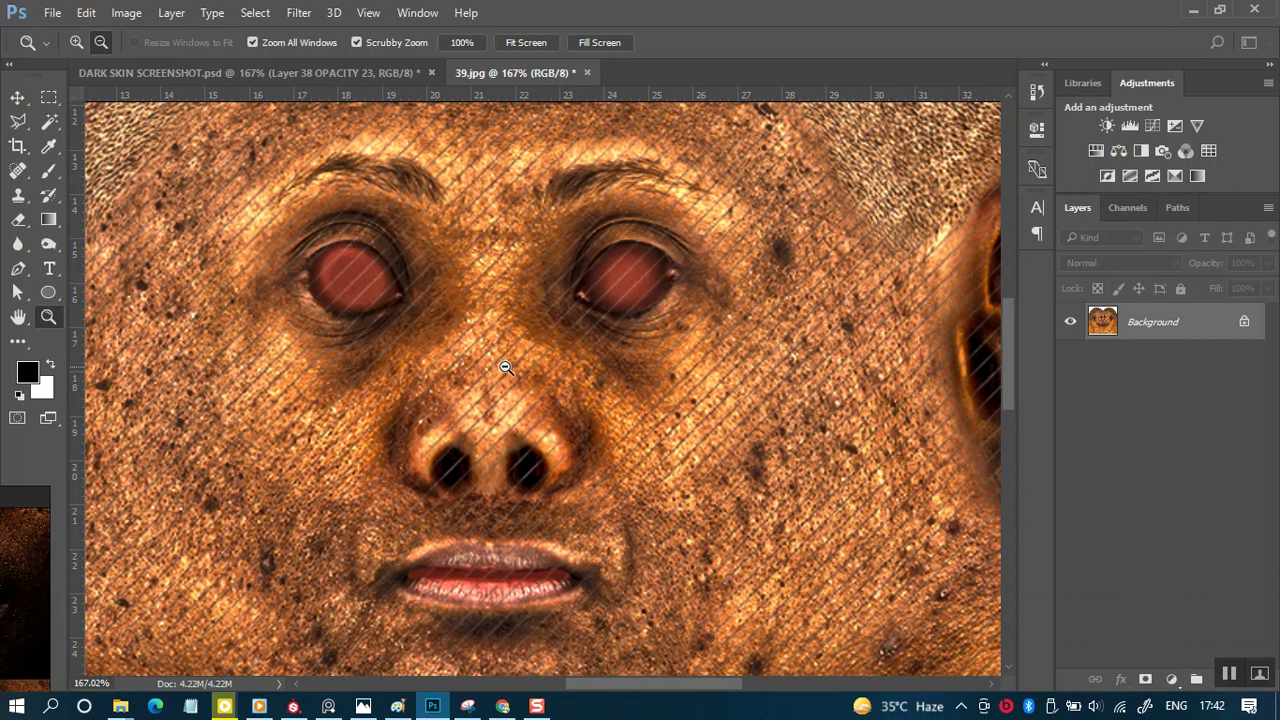
left_click_drag(577, 368, 556, 455)
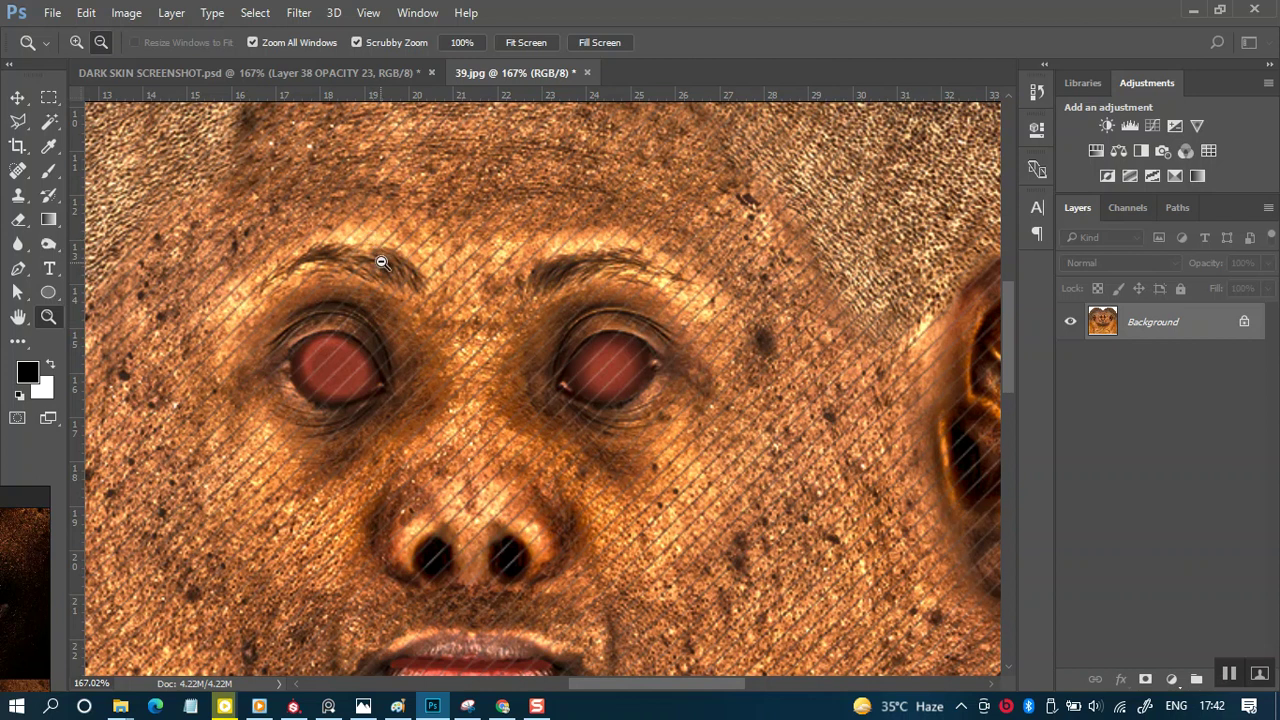
scroll(450, 330, "down", 3)
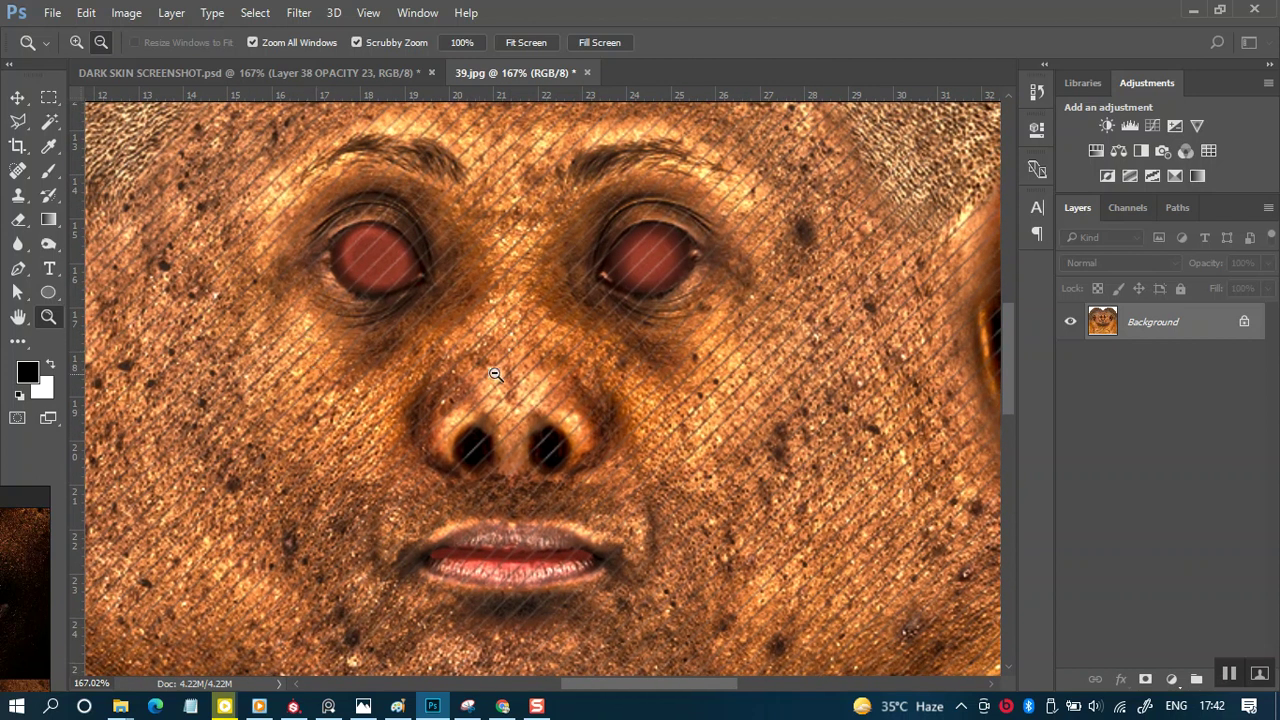
scroll(665, 422, "right", 2)
left_click_drag(667, 408, 596, 560)
left_click_drag(674, 480, 569, 374)
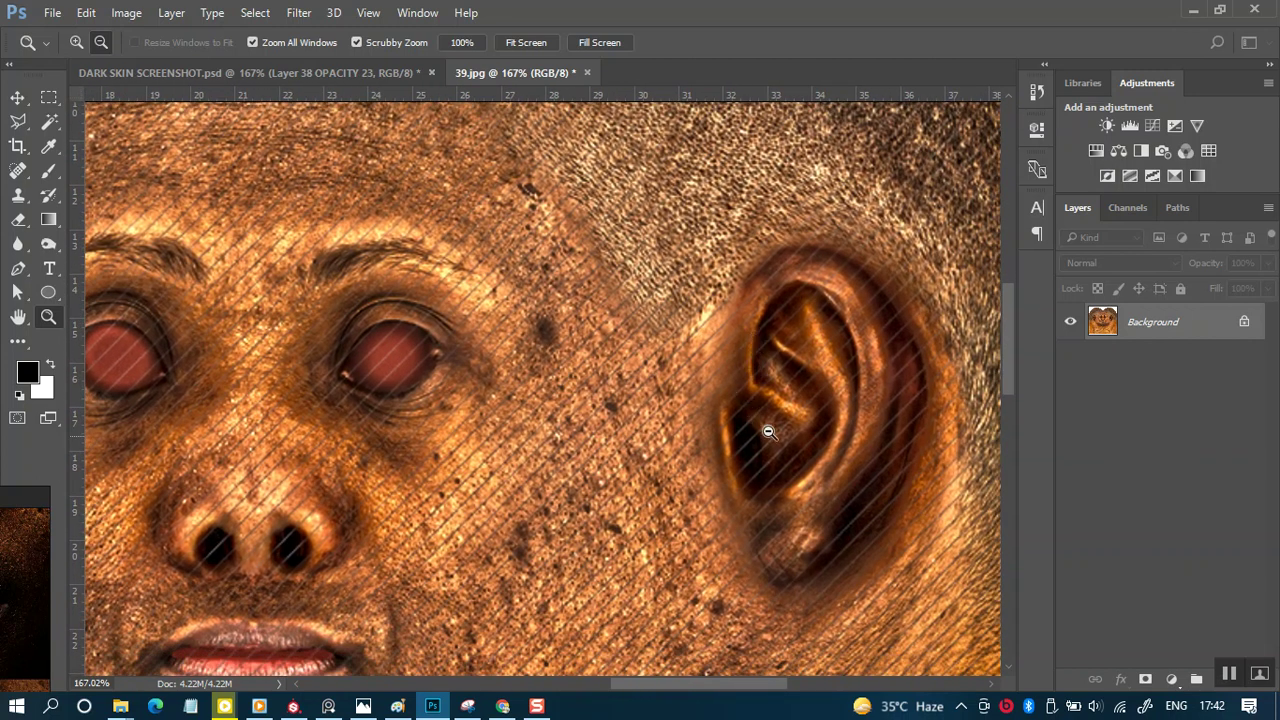
left_click_drag(642, 527, 743, 349)
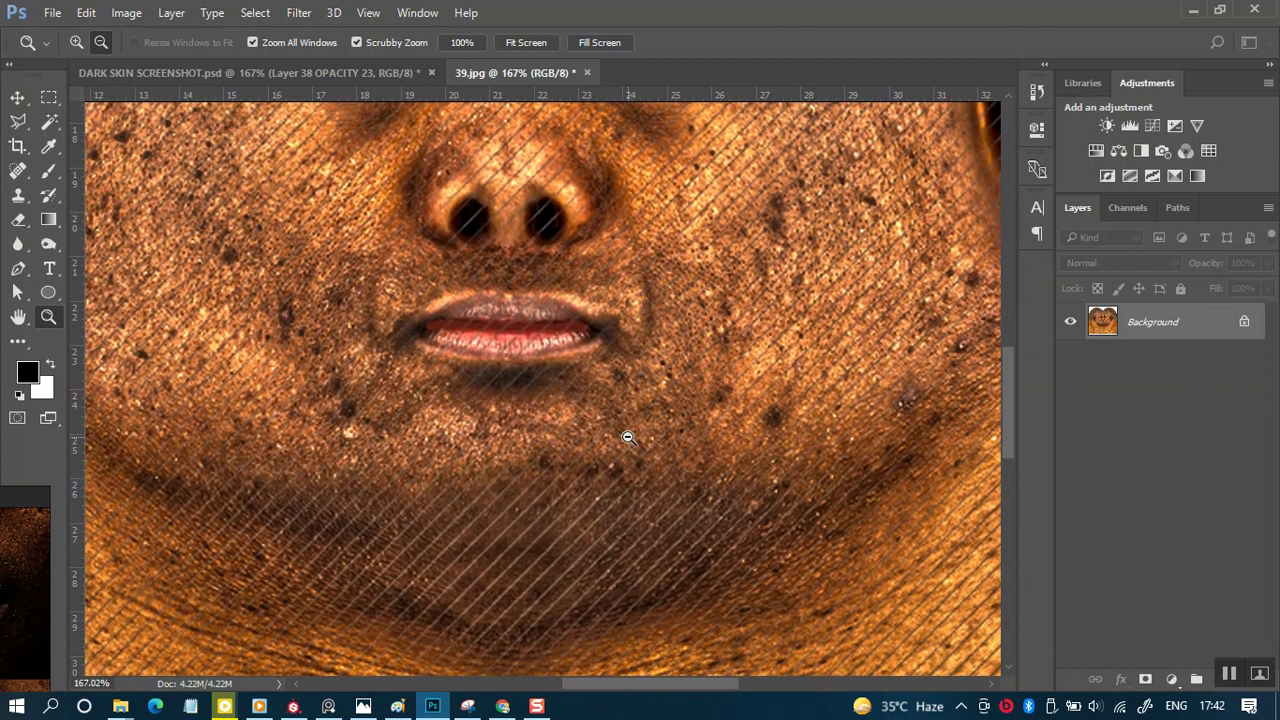
left_click_drag(588, 484, 709, 423)
left_click_drag(631, 451, 695, 375)
left_click_drag(637, 407, 706, 529)
left_click_drag(629, 497, 629, 540)
left_click_drag(583, 470, 564, 567)
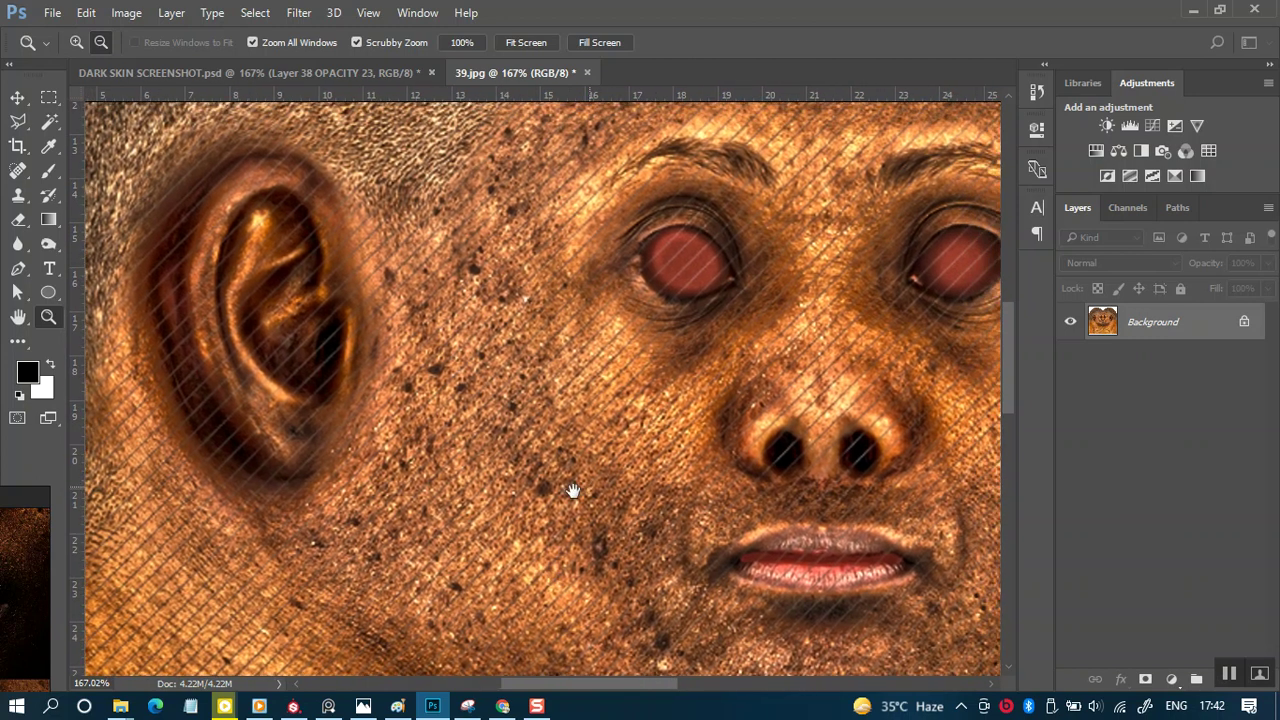
left_click_drag(580, 486, 457, 500)
left_click_drag(614, 470, 436, 427)
left_click_drag(475, 465, 497, 398)
- Bring the reference board over the image and compare the toned skin with the dark albedo map reference's face
left_click_drag(16, 620, 494, 346)
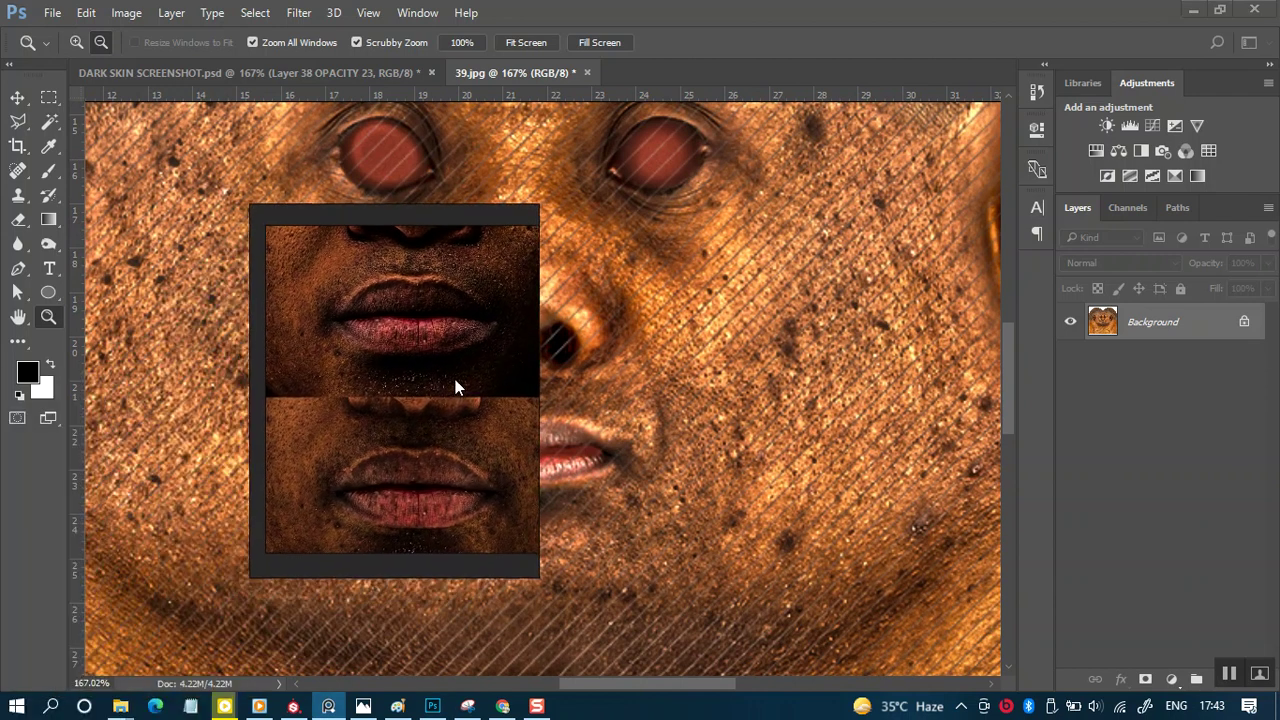
scroll(445, 380, "down", 6)
left_click_drag(380, 460, 506, 454)
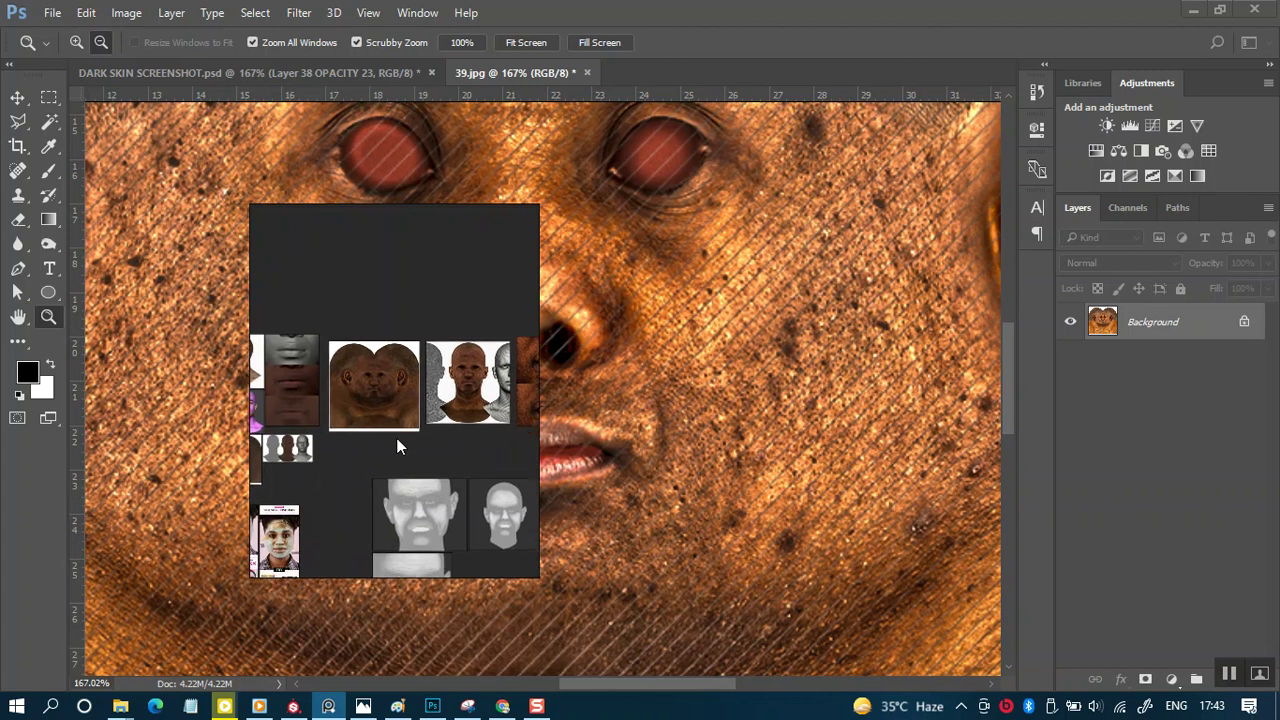
left_click_drag(391, 431, 462, 427)
scroll(431, 381, "up", 8)
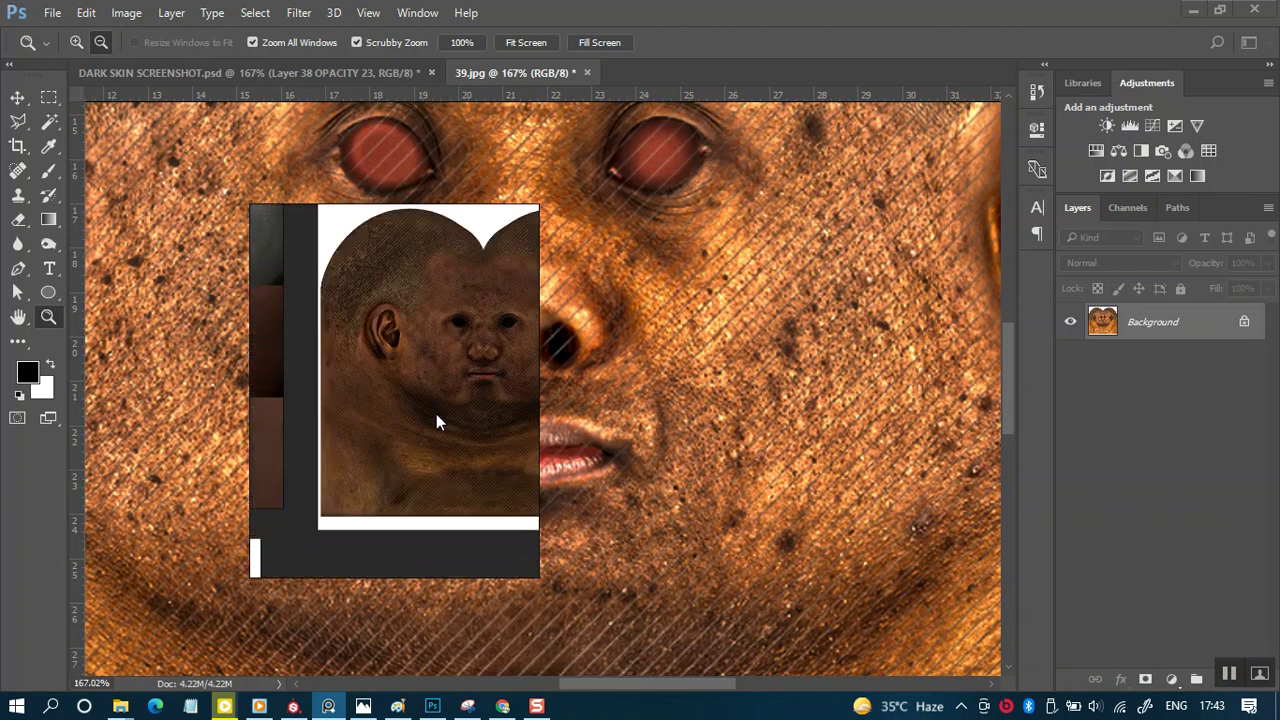
scroll(393, 436, "down", 5)
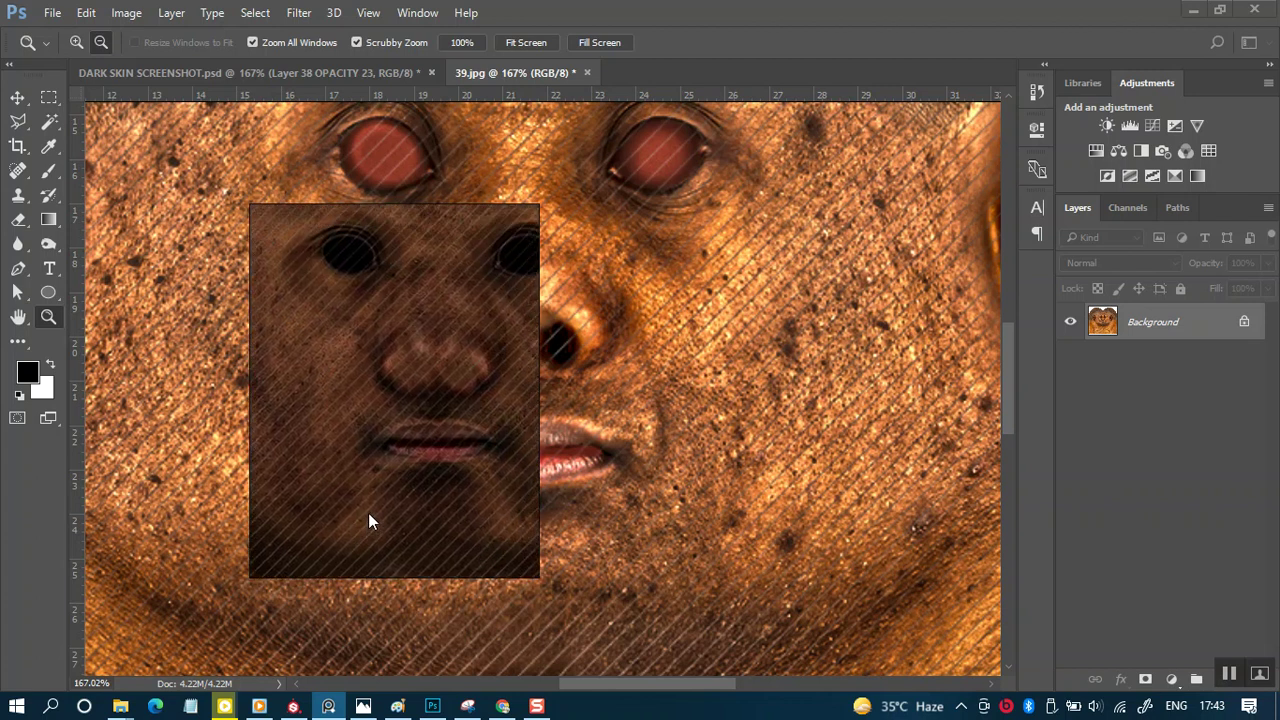
scroll(416, 412, "up", 3)
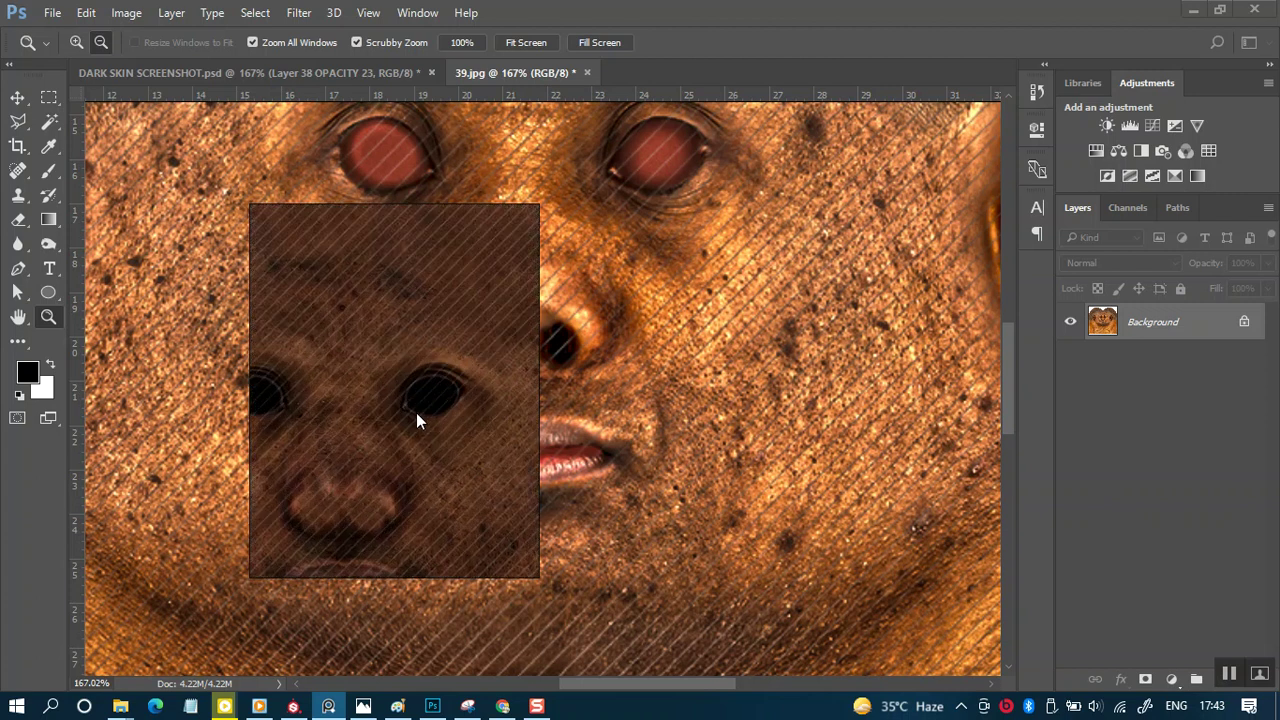
- Examine the dark-skinned head render on the reference board for its skin colour and blemishes
scroll(438, 439, "down", 6)
scroll(457, 456, "down", 5)
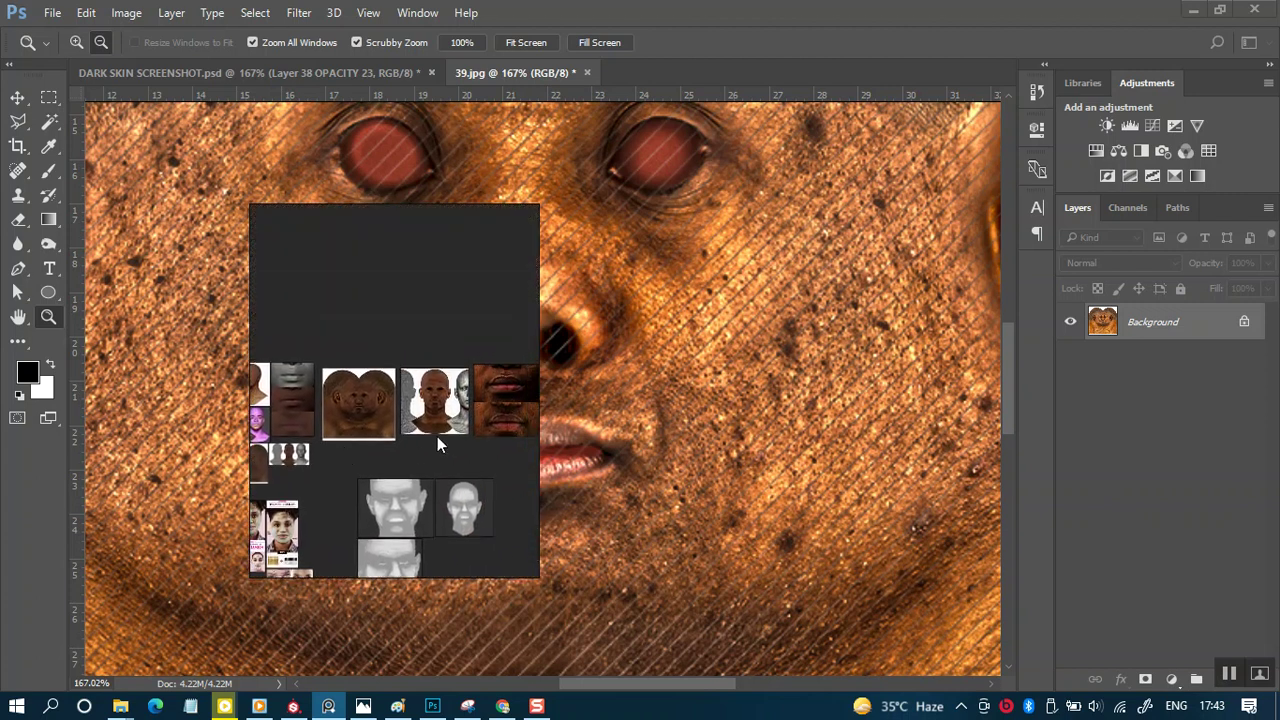
scroll(413, 444, "up", 5)
scroll(401, 417, "up", 4)
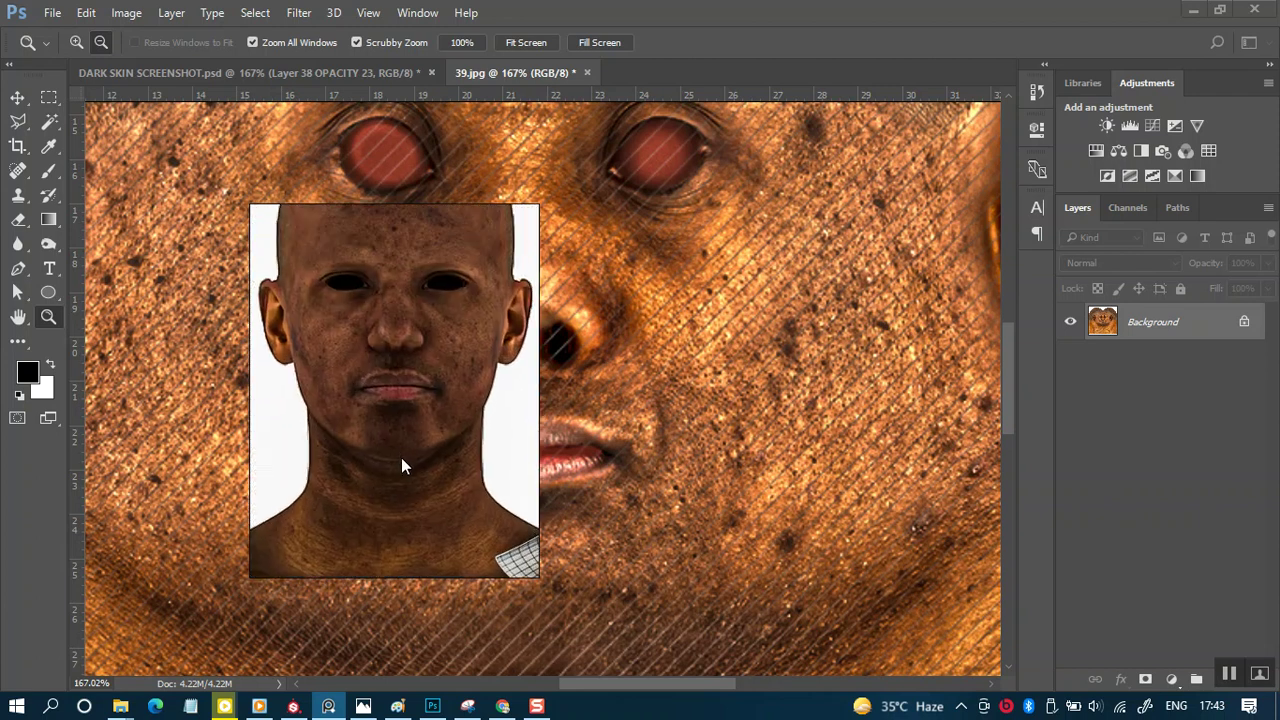
- Study the dark-skinned reference render's face from close range and in full, covering the eyes, nose, mouth and ears
scroll(418, 425, "down", 1)
scroll(418, 425, "up", 2)
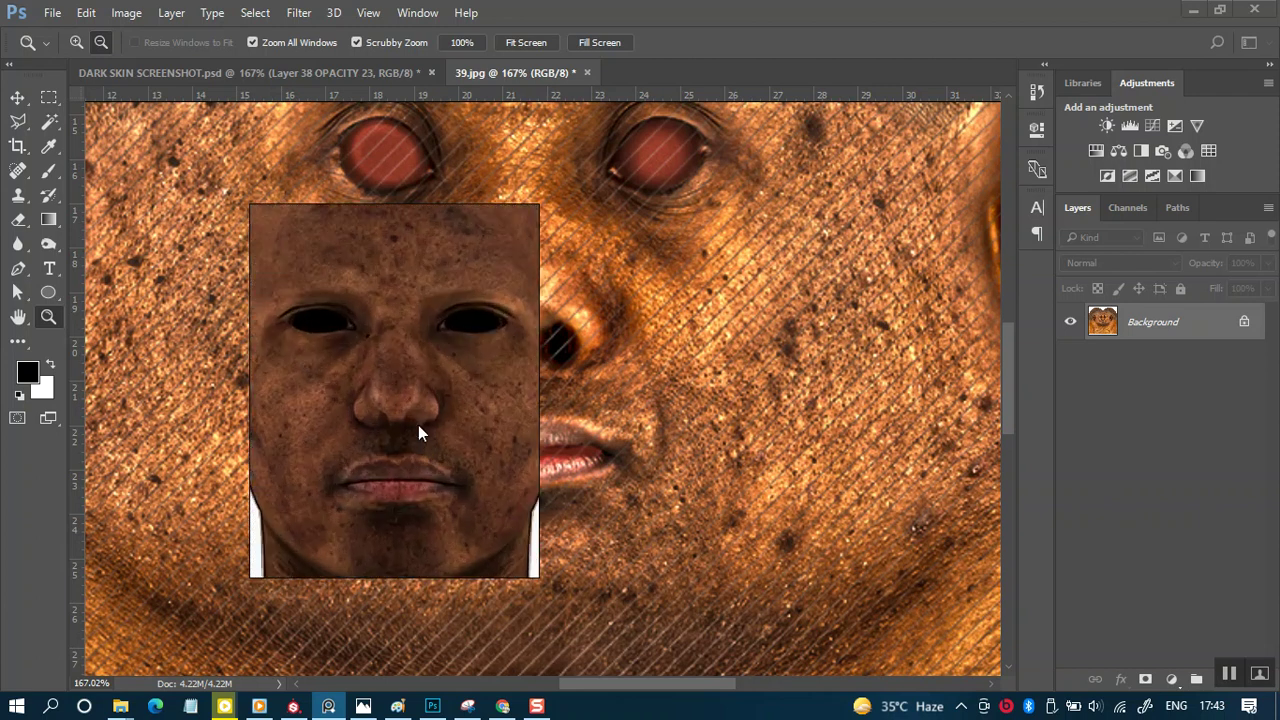
left_click_drag(423, 419, 421, 437)
scroll(423, 435, "down", 1)
scroll(425, 430, "down", 4)
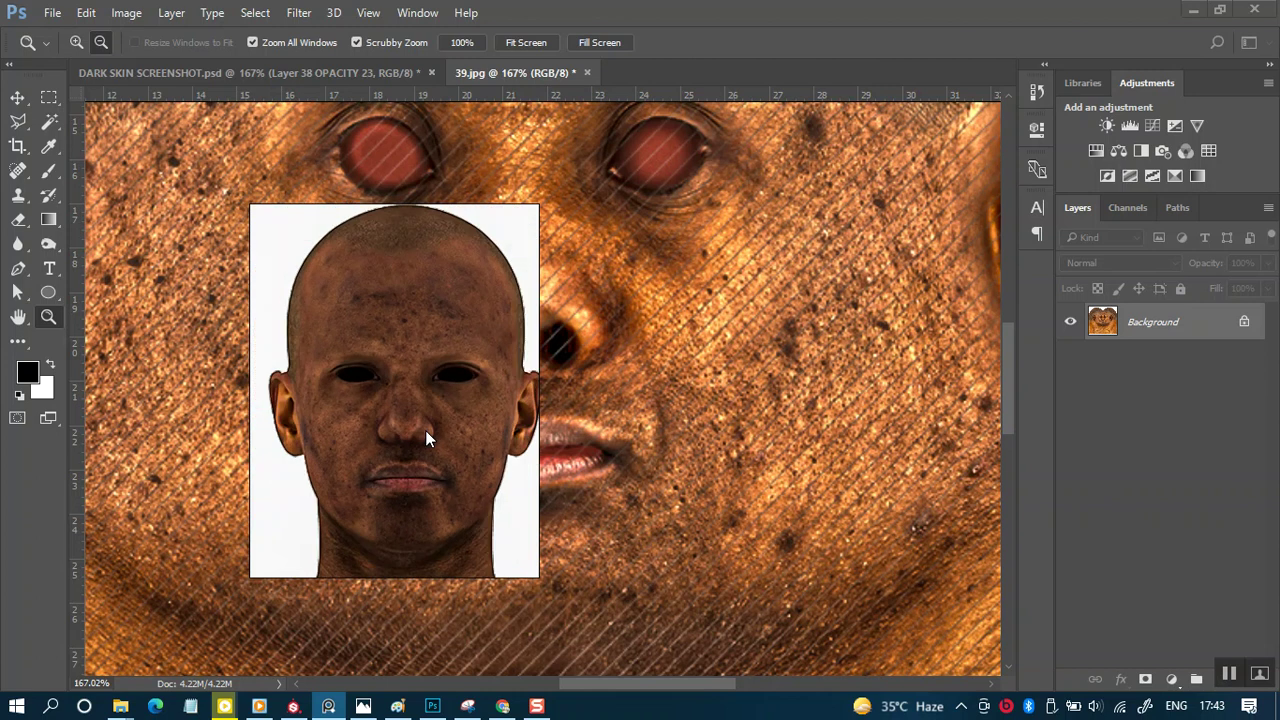
scroll(426, 429, "down", 5)
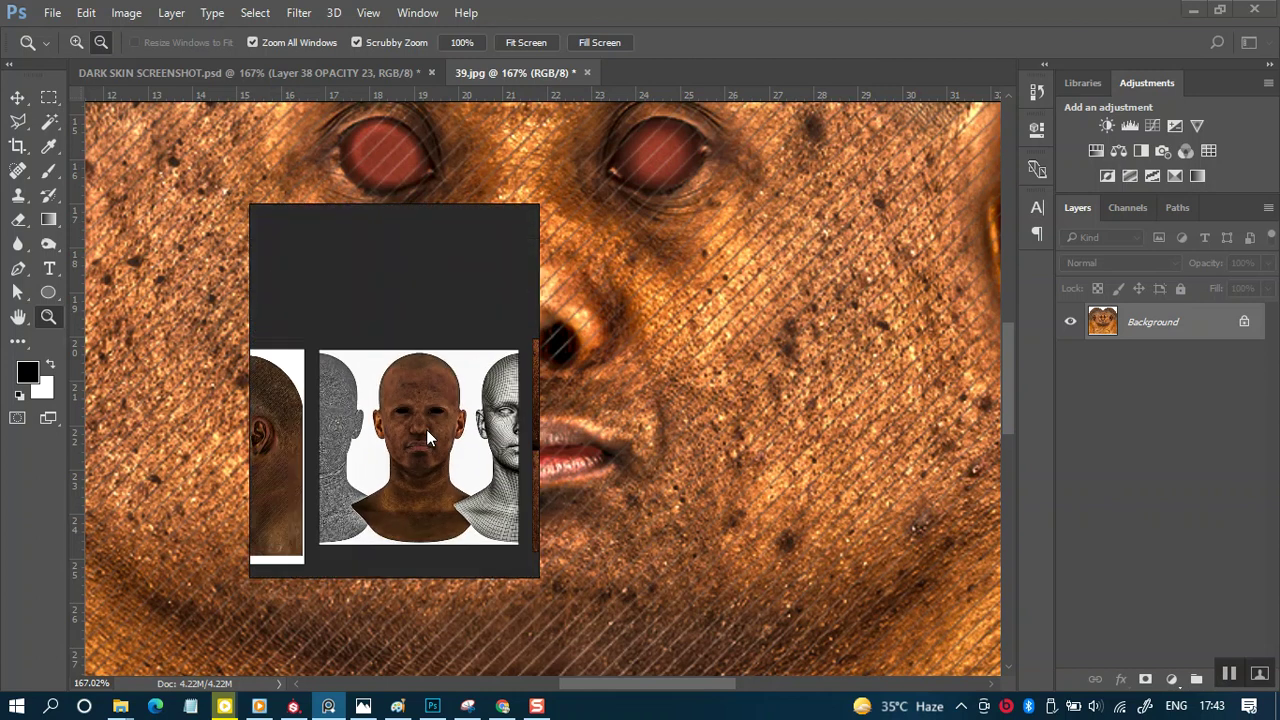
- Unlock the Background layer and place a copy of the whole toned albedo map on the reference board
left_click_drag(423, 317, 166, 387)
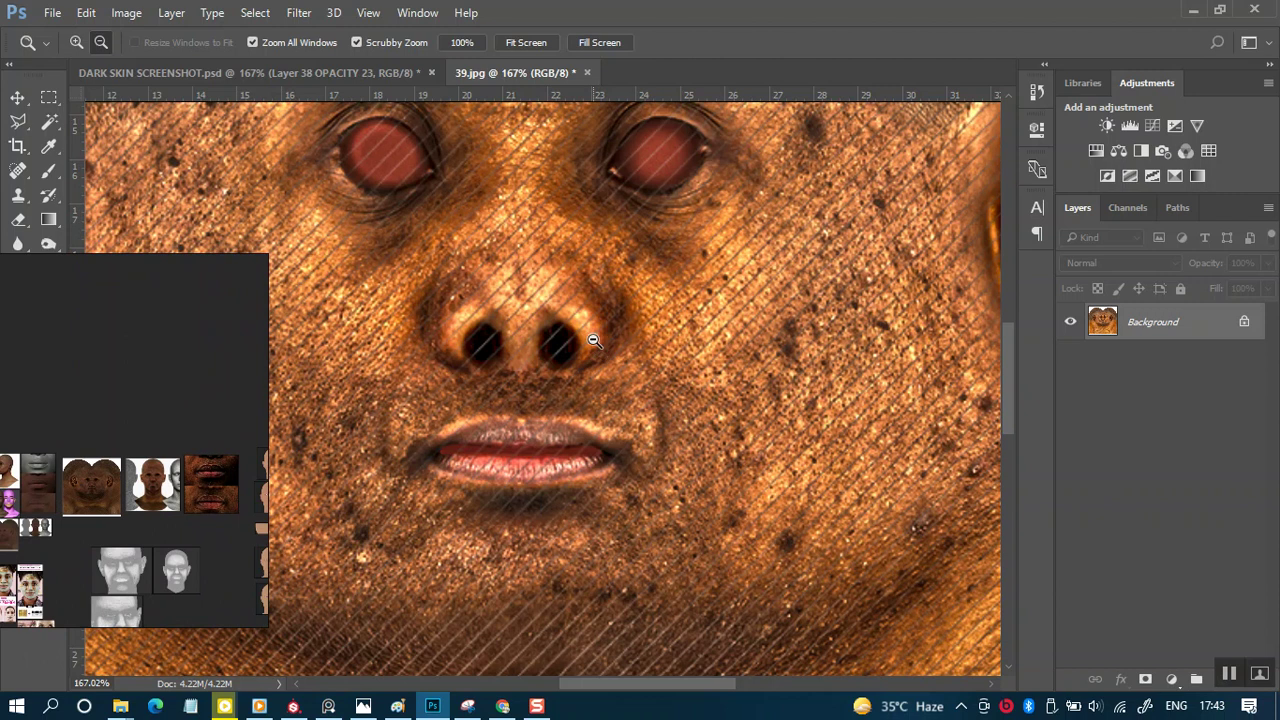
left_click(1243, 323)
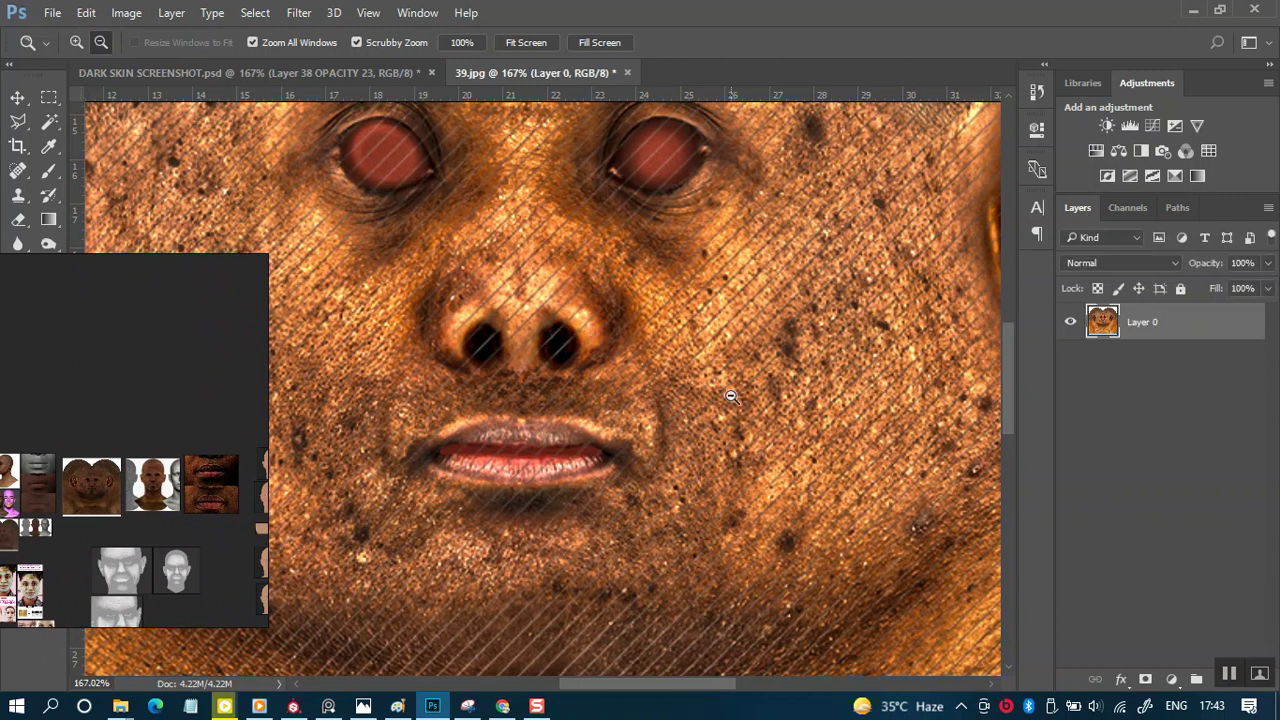
key("v")
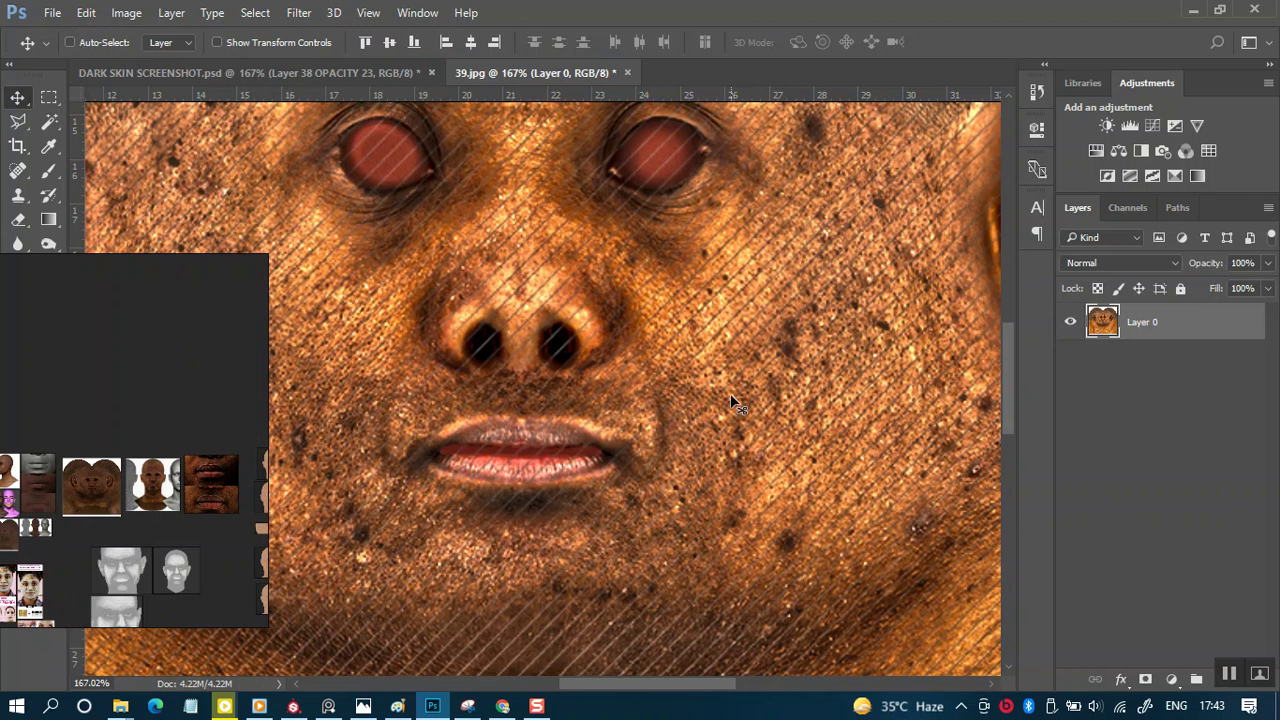
key("ctrl+0")
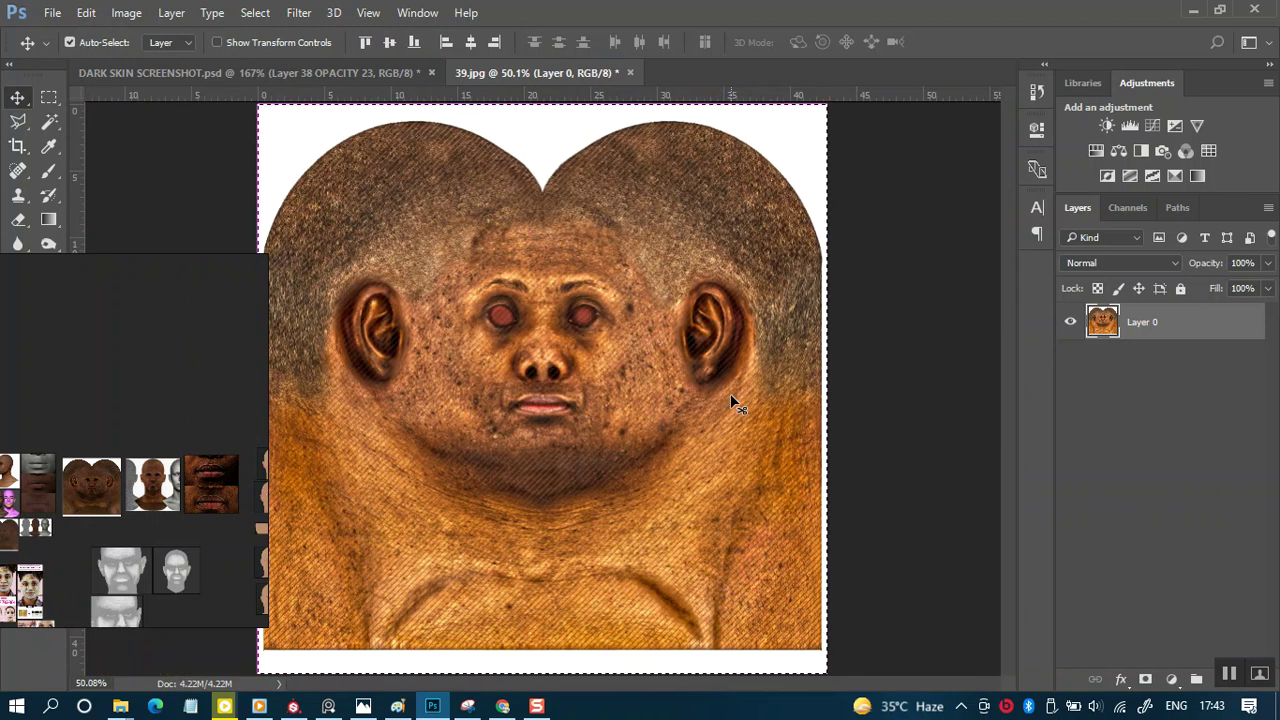
key("ctrl+d")
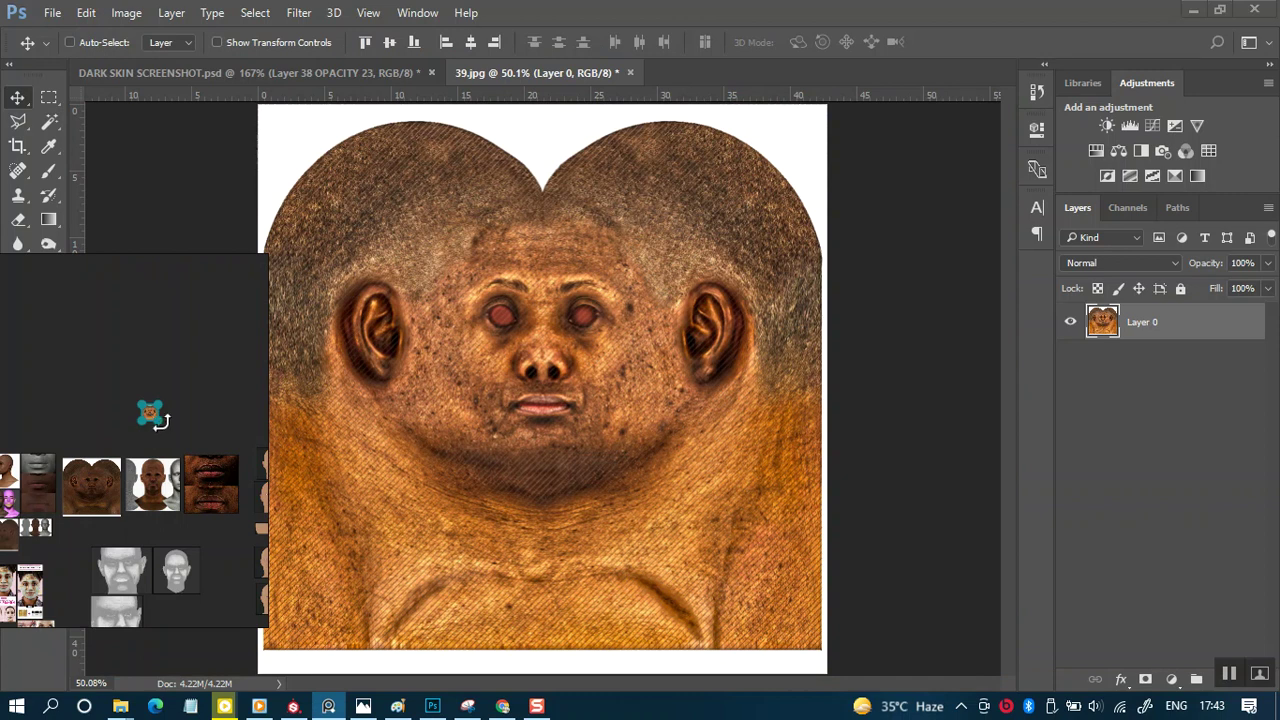
- Enlarge the pasted map on the reference board and examine its skin pattern around the eye, nose, mouth and cheek
left_click_drag(166, 422, 427, 456)
double_click(171, 450)
scroll(364, 400, "up", 7)
scroll(324, 411, "up", 5)
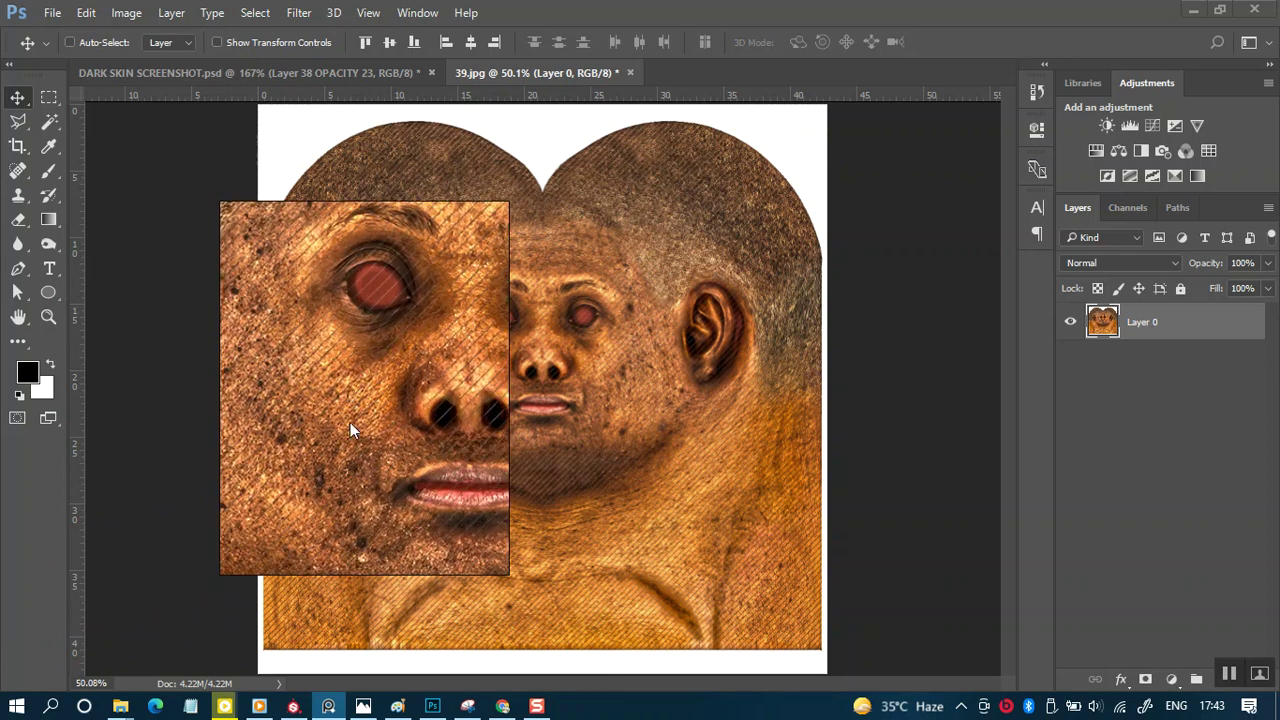
left_click_drag(356, 423, 391, 429)
scroll(362, 436, "down", 4)
scroll(358, 426, "up", 4)
scroll(385, 432, "down", 4)
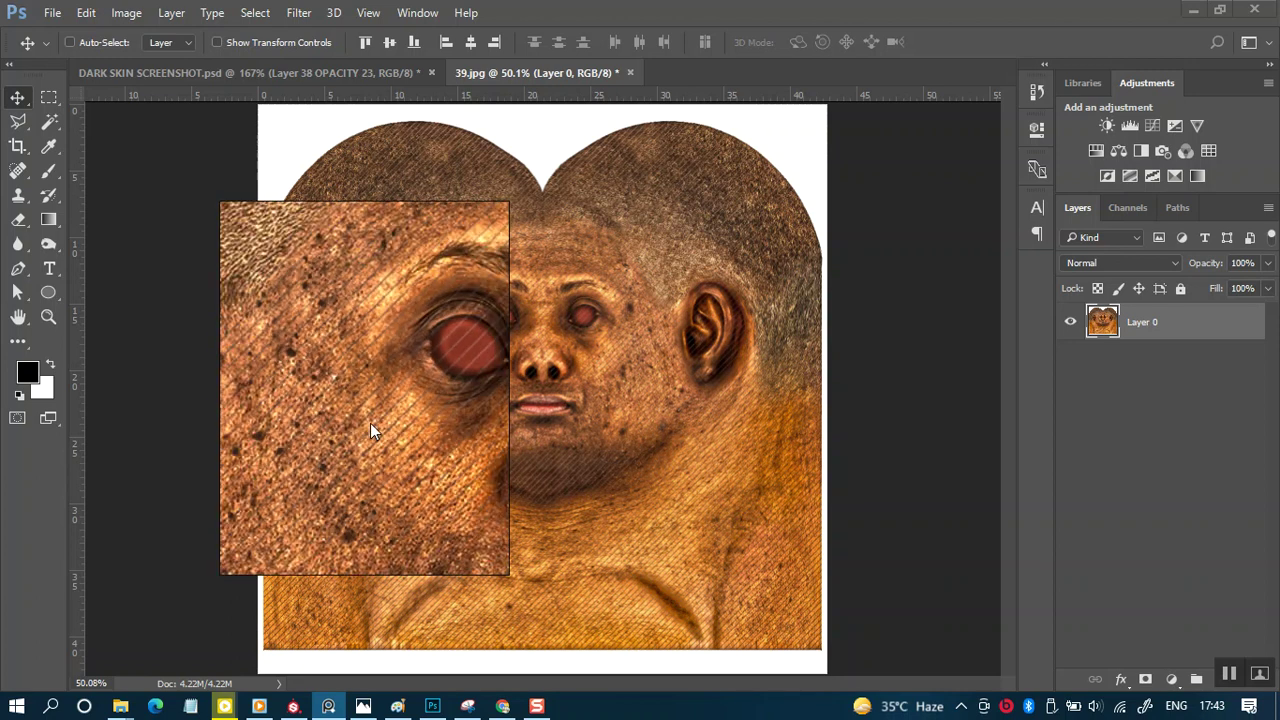
scroll(379, 418, "down", 5)
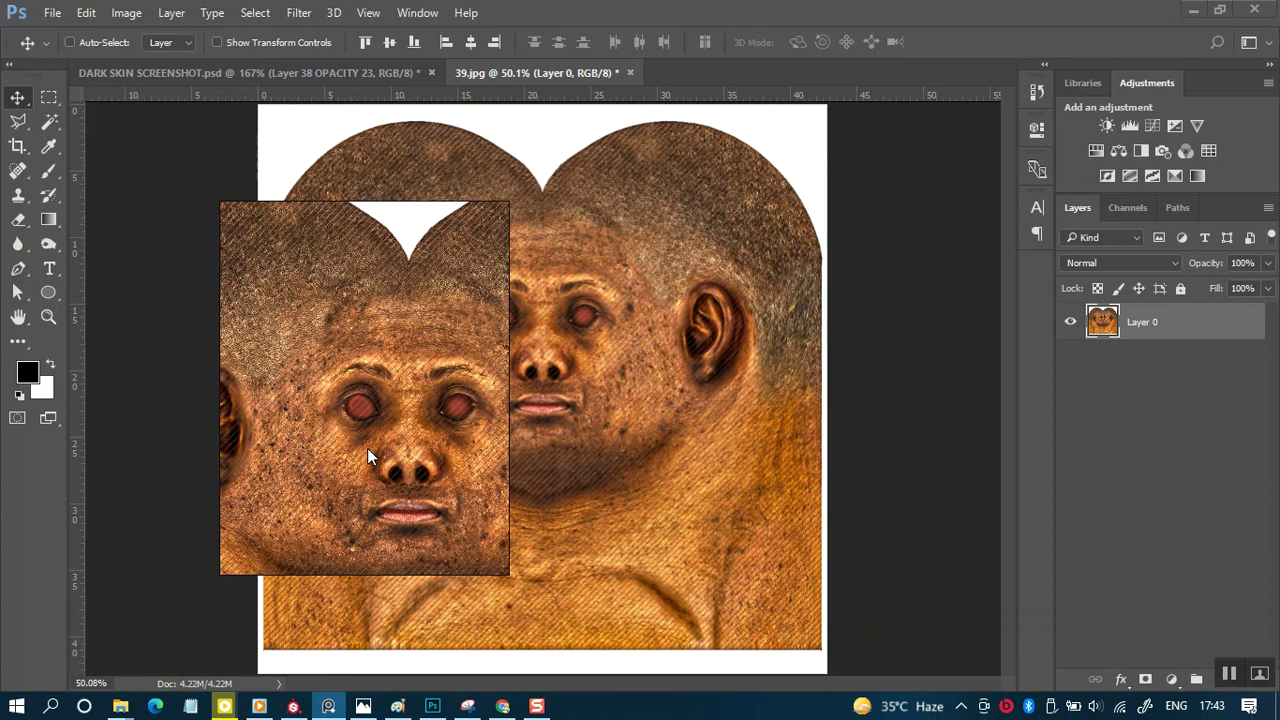
- Examine the pasted map's whole face for skin colour and blemishes, with the board beside the face on the canvas
left_click_drag(373, 447, 377, 416)
scroll(407, 419, "down", 2)
scroll(403, 423, "up", 2)
mouse_move(399, 437)
left_mouse_down()
mouse_move(406, 396)
mouse_move(400, 425)
left_mouse_up()
right_click(402, 423)
left_click(377, 413)
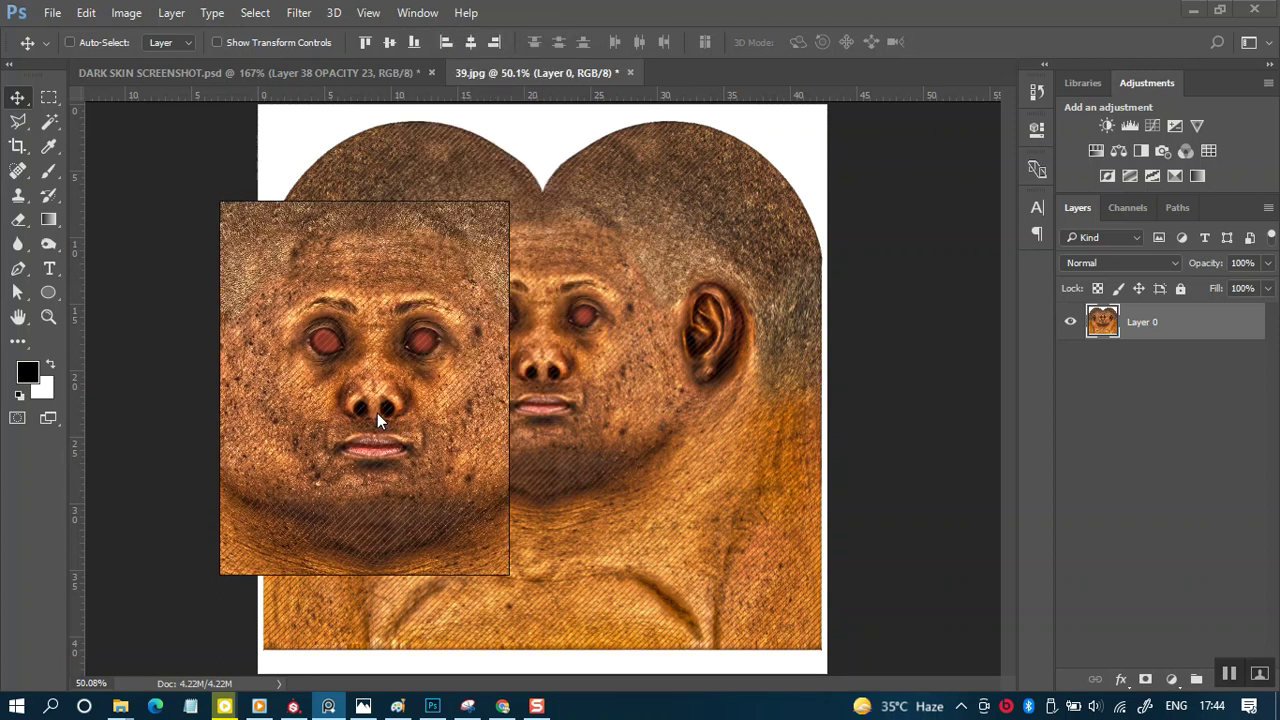
scroll(377, 413, "down", 3)
scroll(383, 435, "up", 3)
left_click_drag(383, 439, 325, 443)
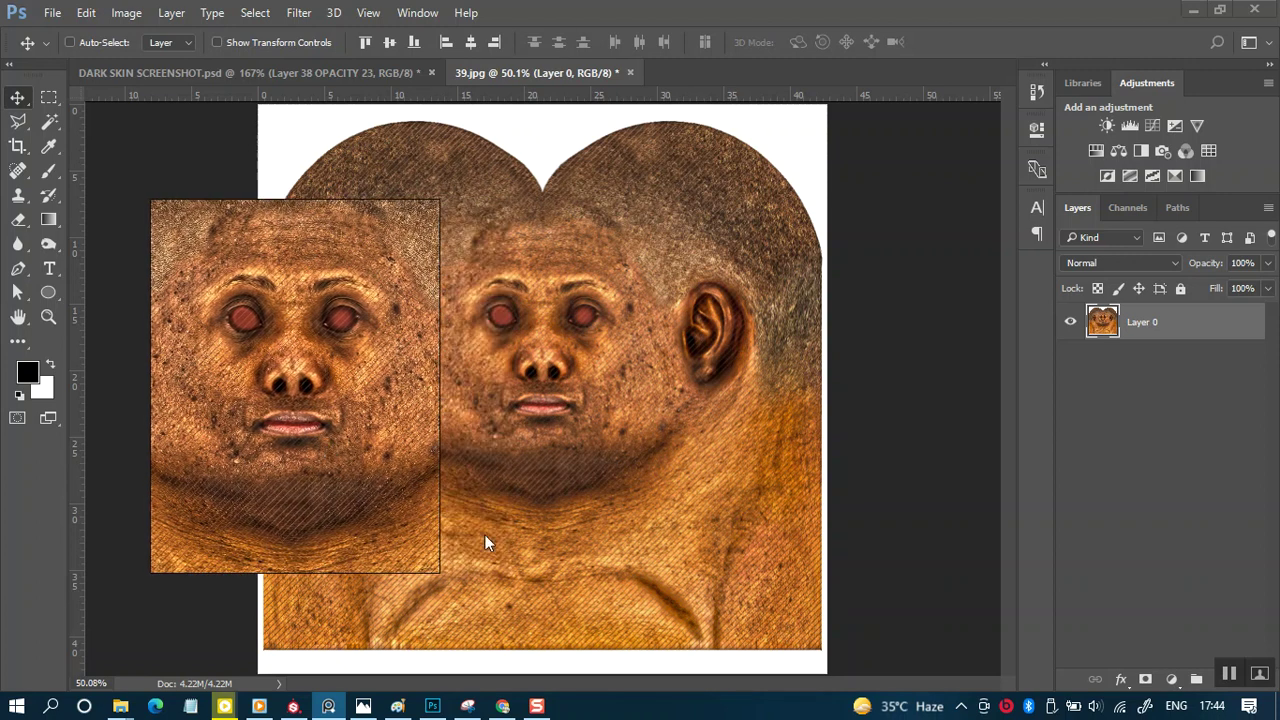
- Switch to Substance Painter and compare the toned map on the reference board with the textured head model
left_click(293, 706)
left_click_drag(322, 476, 220, 491)
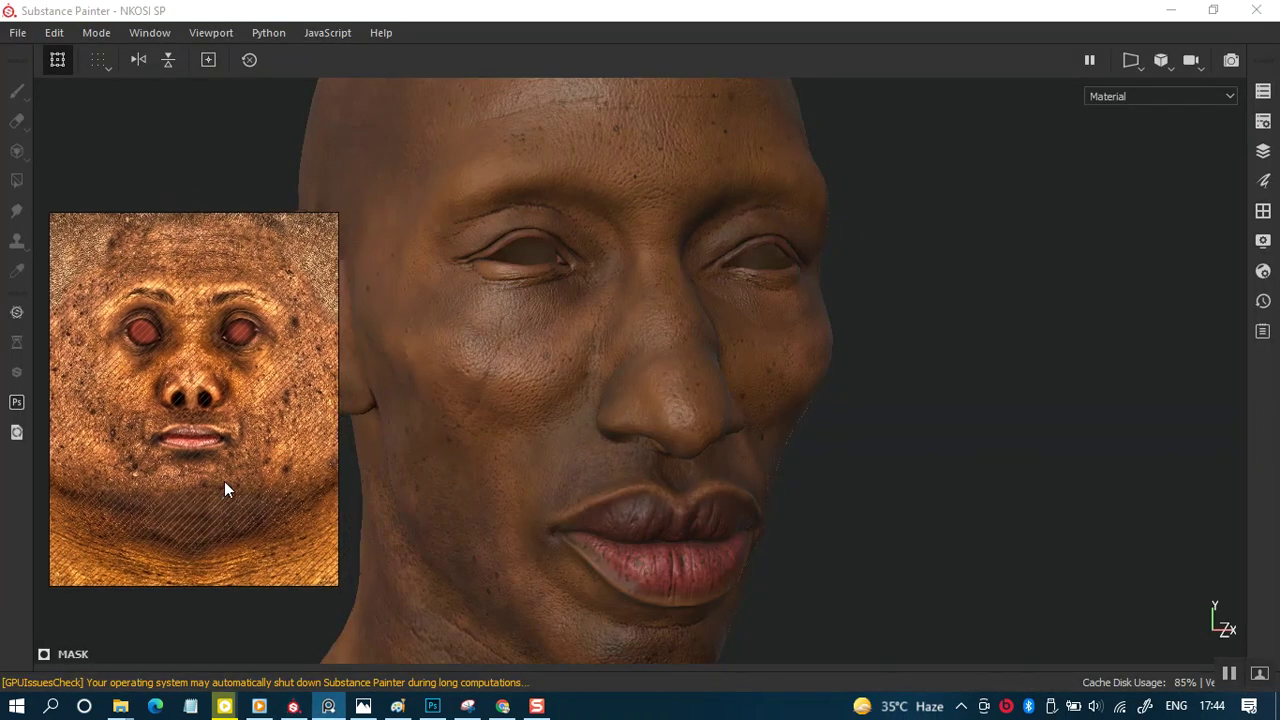
scroll(256, 483, "down", 1)
scroll(269, 455, "down", 4)
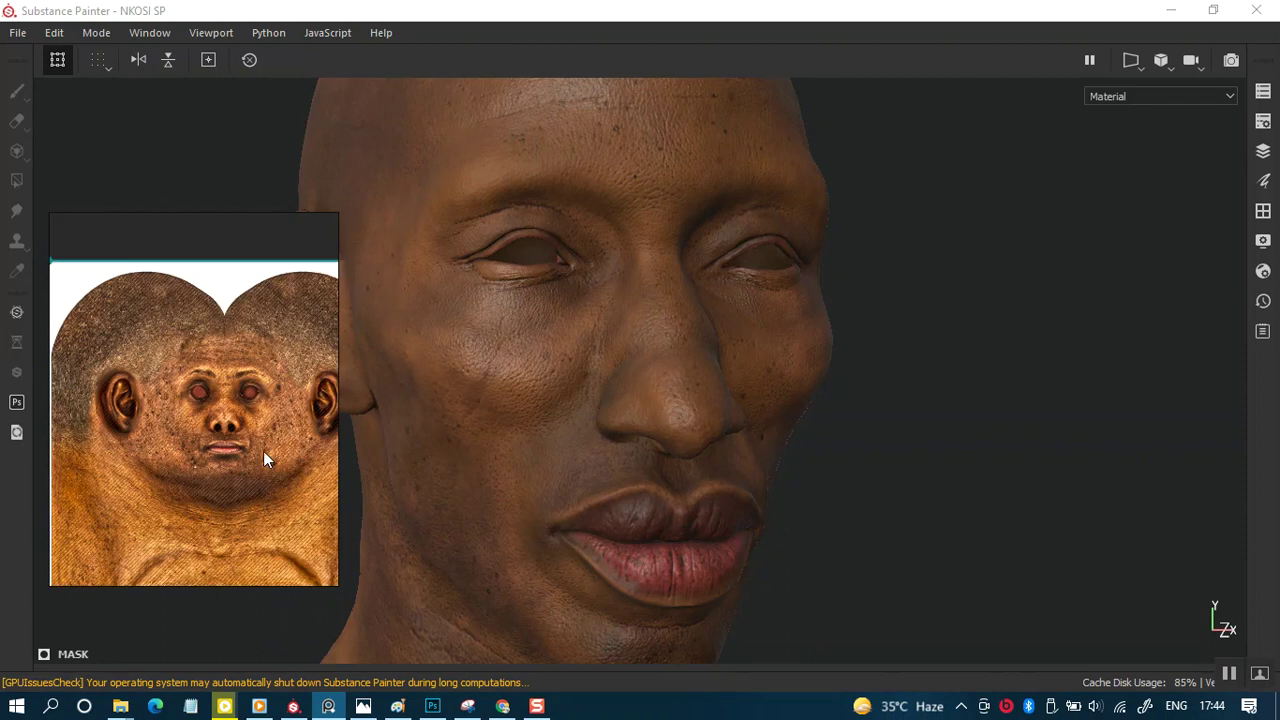
left_click(272, 447)
scroll(170, 427, "down", 5)
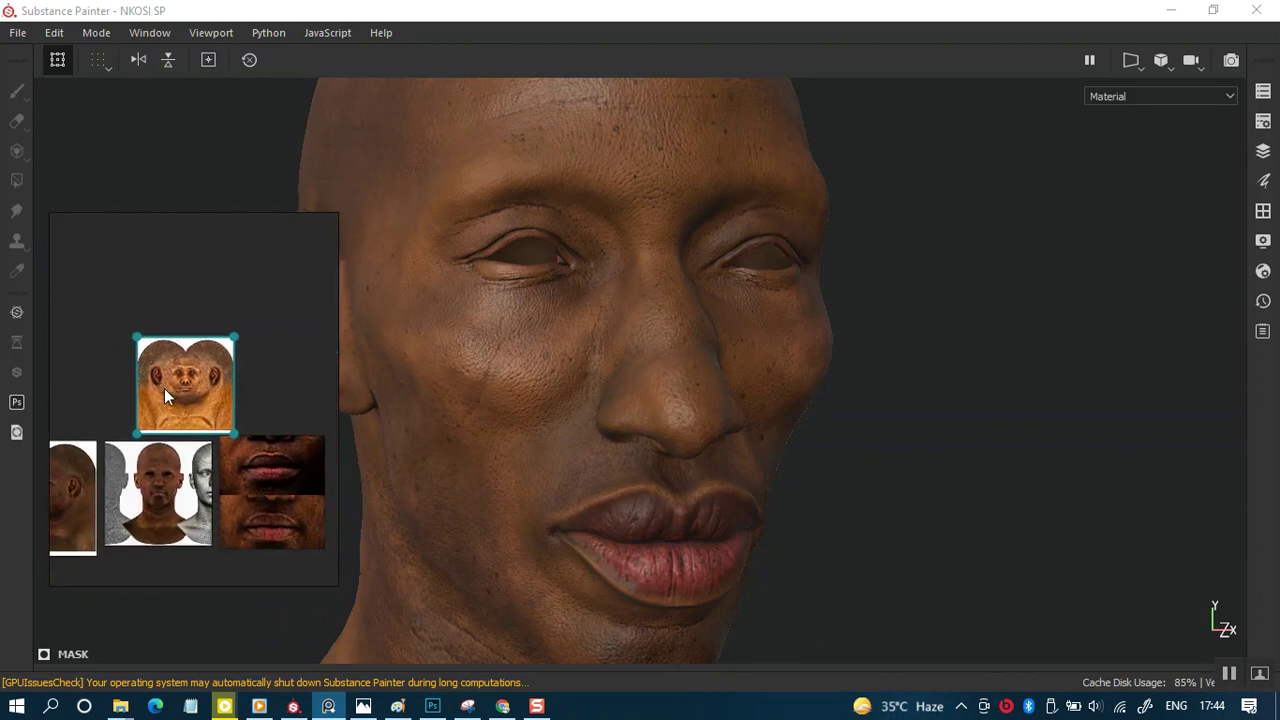
scroll(180, 440, "down", 5)
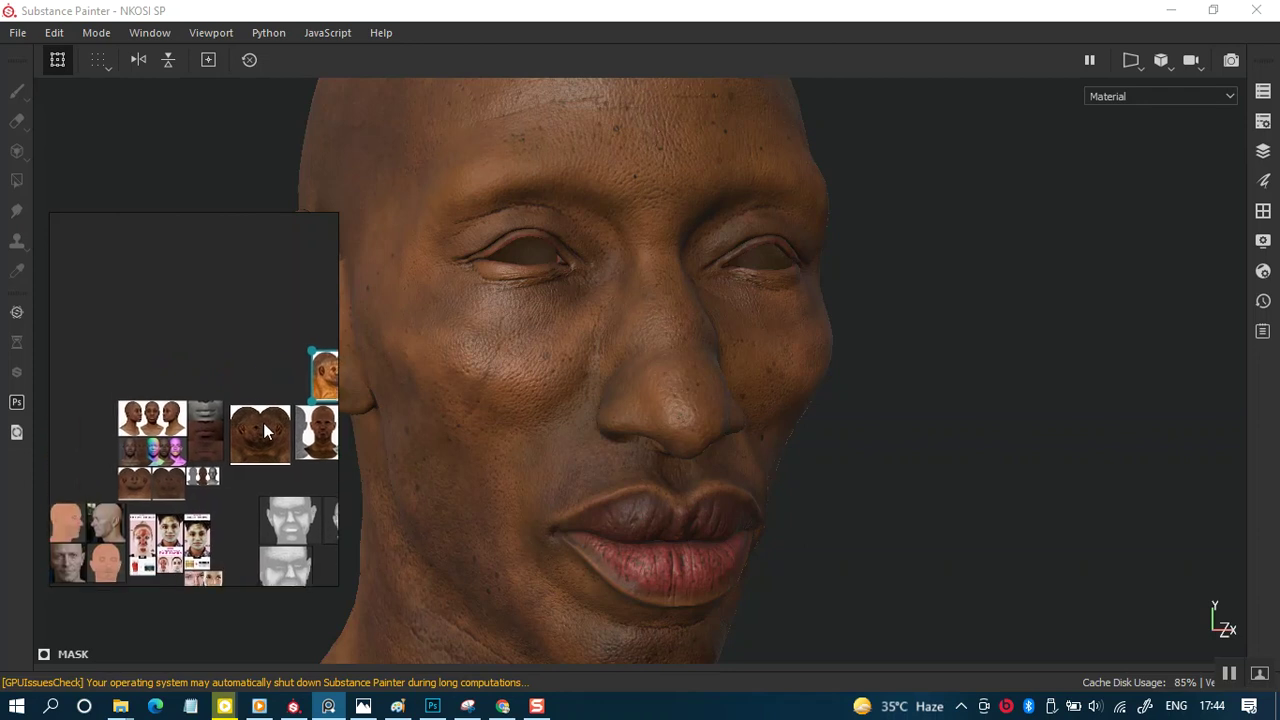
- Find the skin colour zone charts on the reference board
left_click_drag(185, 450, 262, 421)
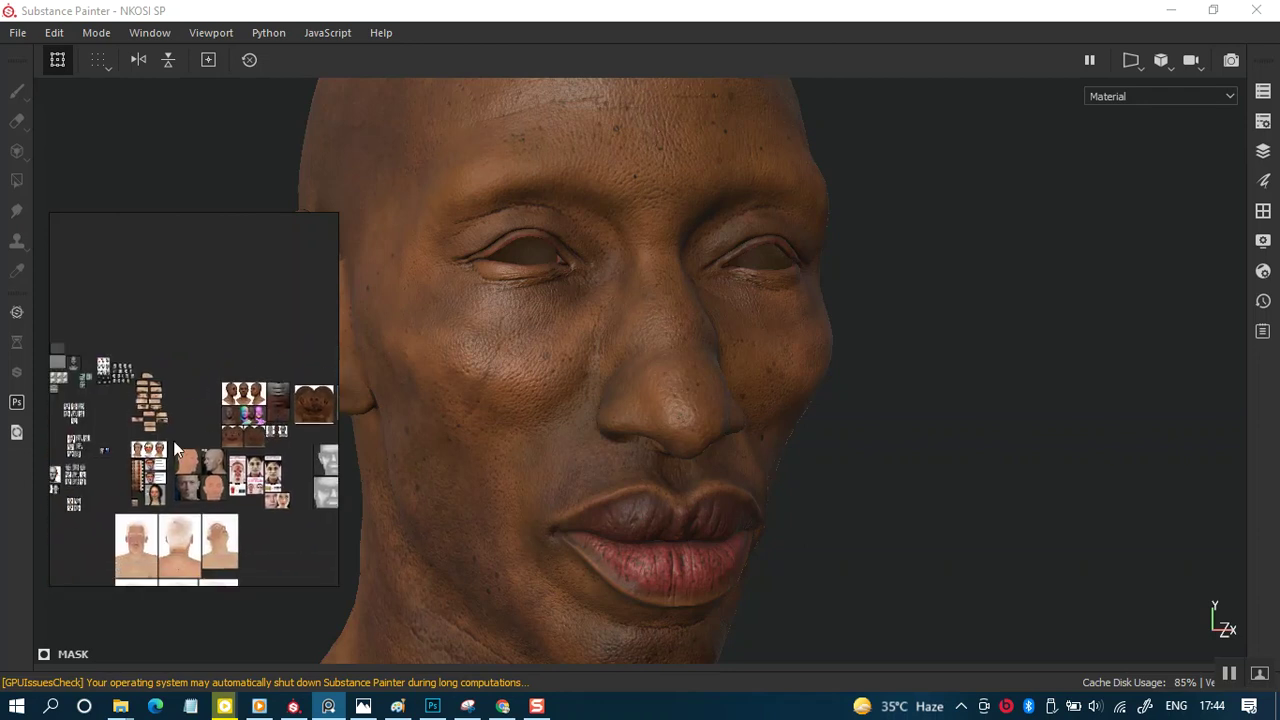
scroll(173, 443, "up", 6)
left_click_drag(178, 446, 307, 338)
scroll(250, 380, "up", 4)
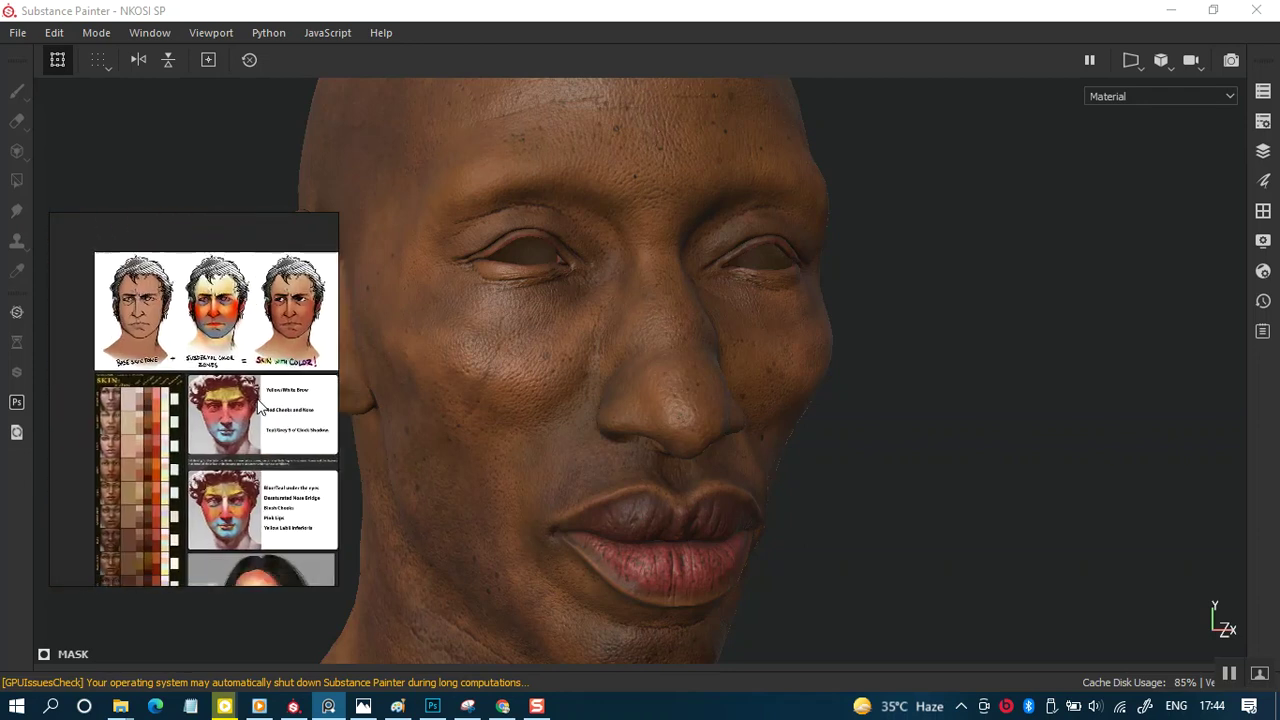
- Widen the reference board so the skin colour charts fit, and save the board
left_click_drag(338, 398, 677, 400)
scroll(300, 410, "down", 3)
scroll(282, 410, "up", 4)
key("ctrl+s")
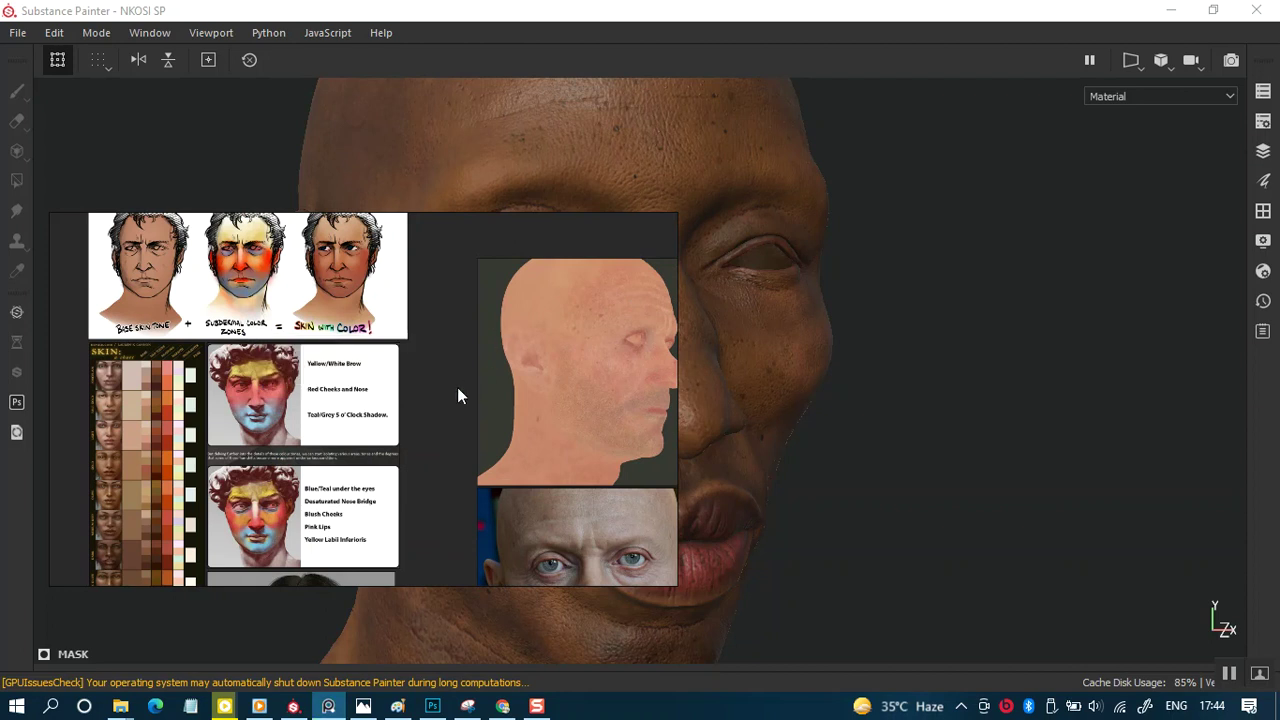
- Examine the sketch that combines a base skin tone with subdermal color zones
left_click_drag(417, 402, 508, 430)
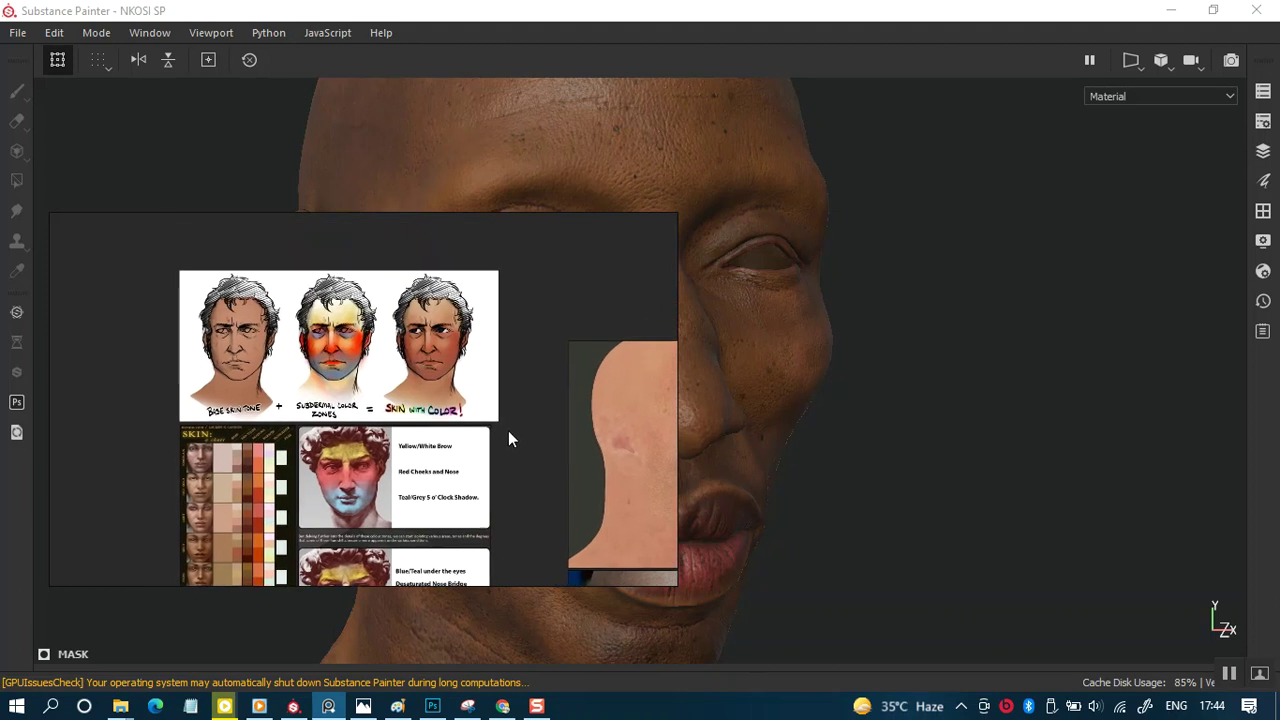
scroll(508, 430, "up", 3)
scroll(560, 445, "up", 4)
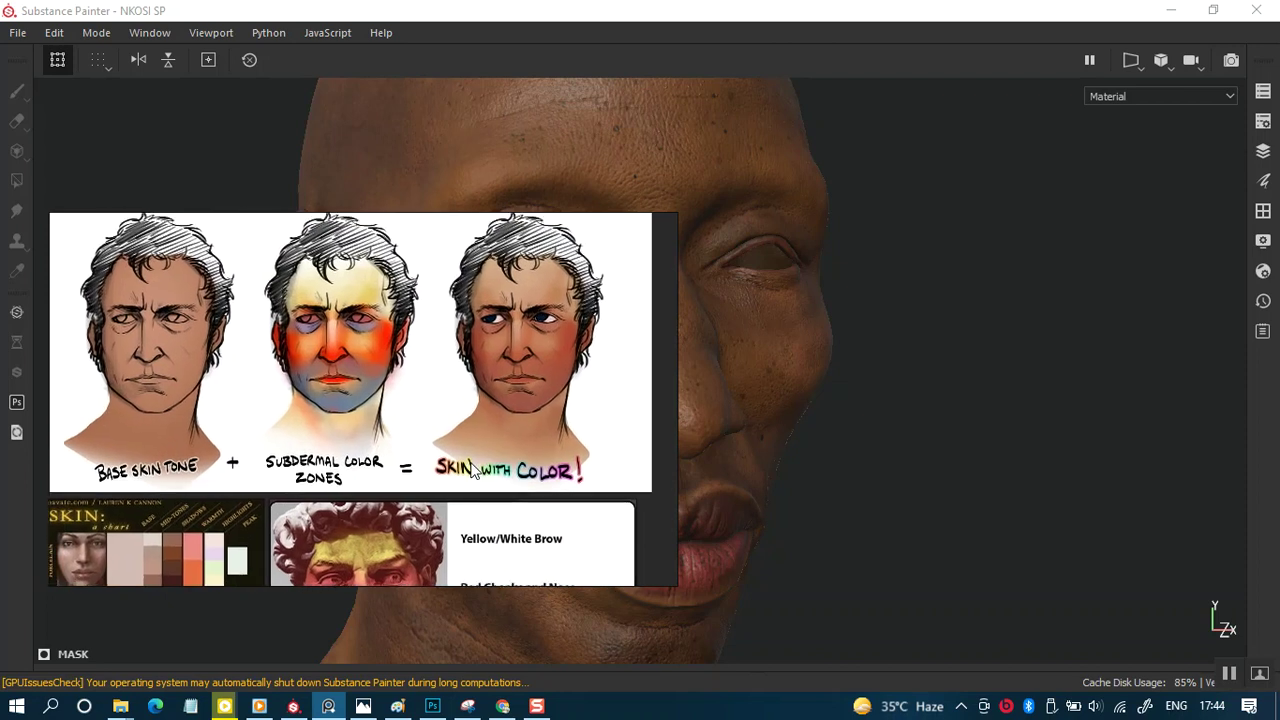
scroll(462, 465, "down", 3)
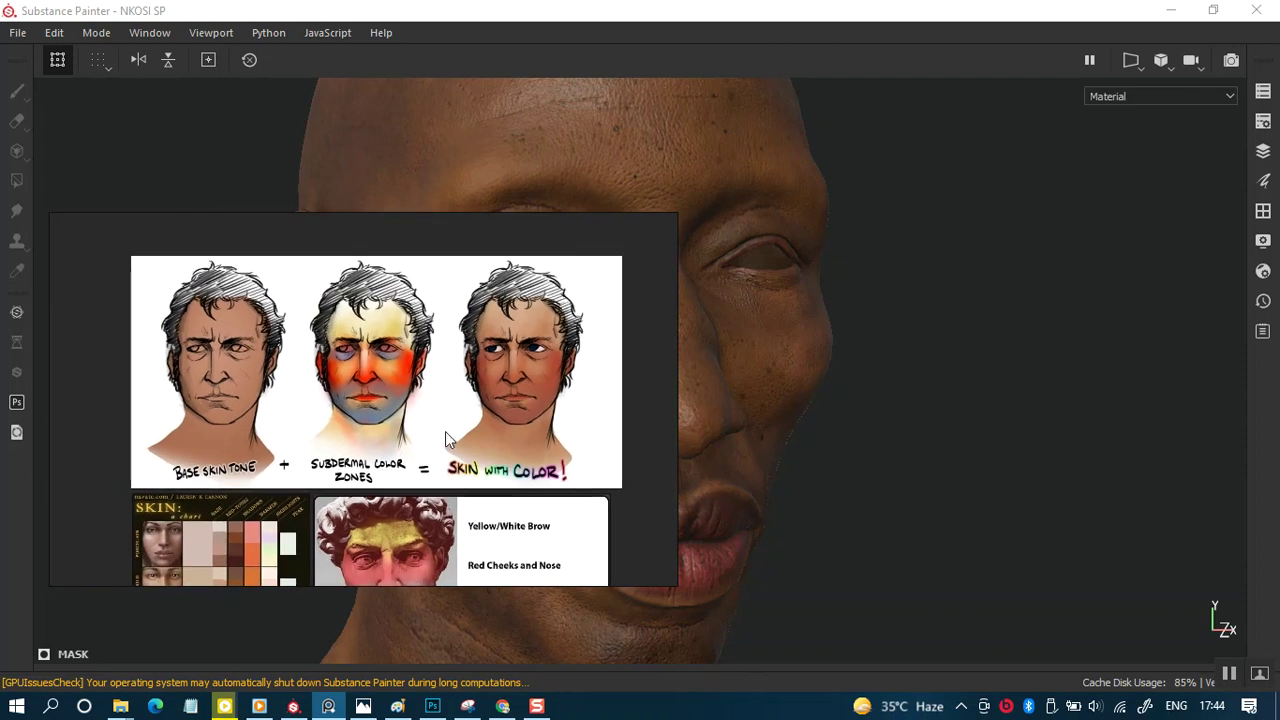
- Turn the head model to a frontal view and compare it with the sketch's base skin tone face
mouse_move(873, 476)
left_mouse_down()
mouse_move(794, 503)
mouse_move(949, 491)
mouse_move(1029, 451)
mouse_move(993, 457)
mouse_move(1027, 479)
left_mouse_up()
left_click_drag(581, 457, 501, 448)
scroll(340, 380, "up", 3)
scroll(323, 391, "down", 2)
scroll(323, 391, "up", 1)
left_click_drag(312, 398, 399, 382)
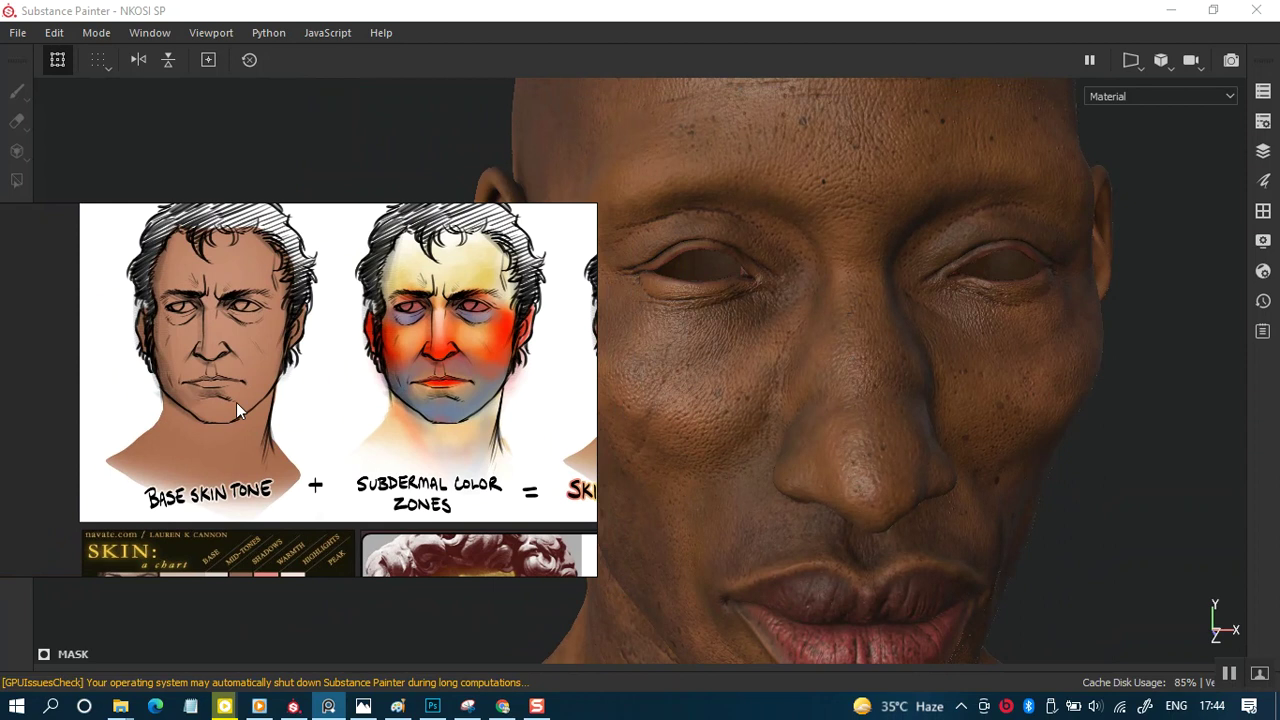
- Examine the subdermal color zones face closely, covering the forehead, eyes, cheeks, nose and lips
left_click_drag(236, 402, 214, 453)
scroll(214, 453, "up", 1)
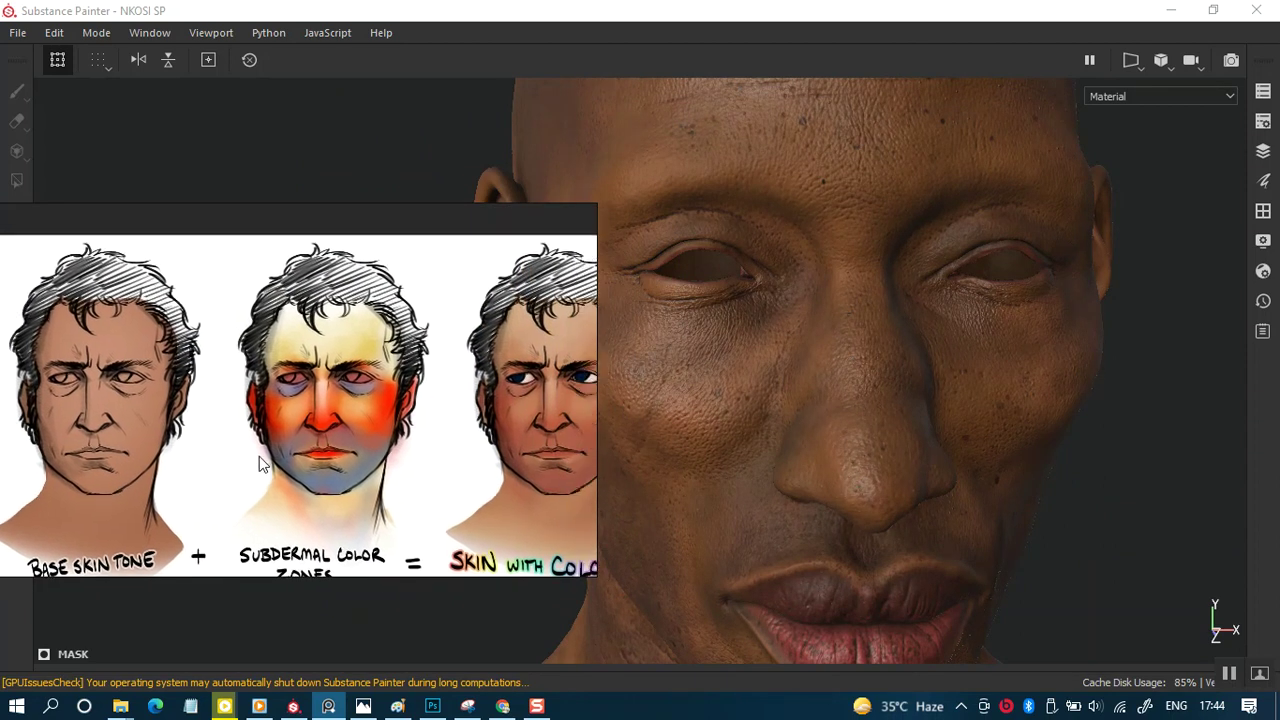
scroll(305, 437, "up", 3)
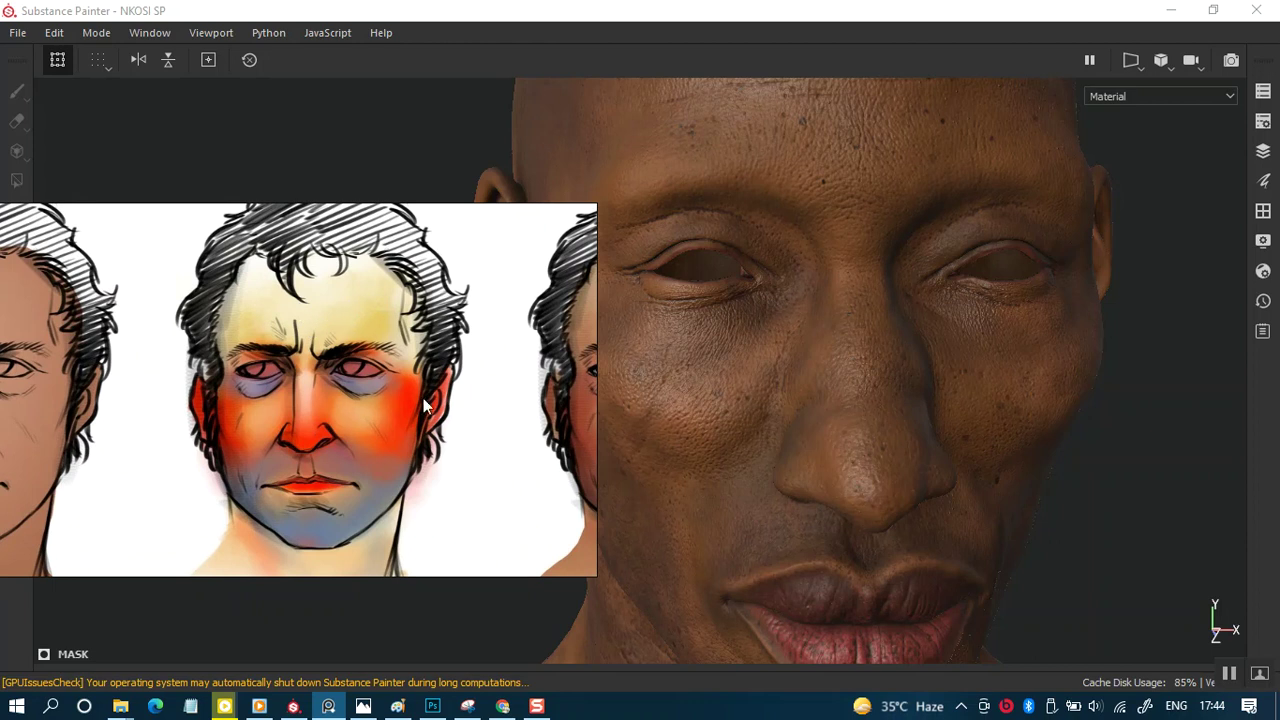
left_click_drag(360, 450, 356, 404)
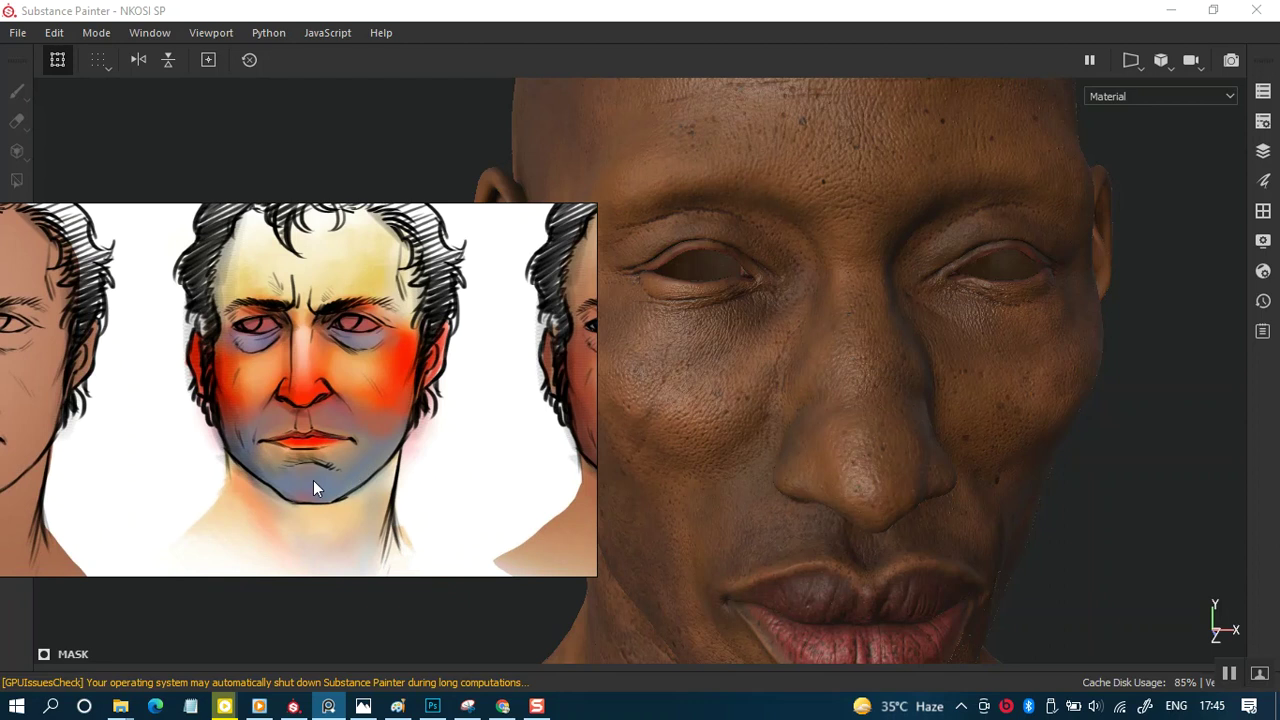
scroll(314, 482, "up", 2)
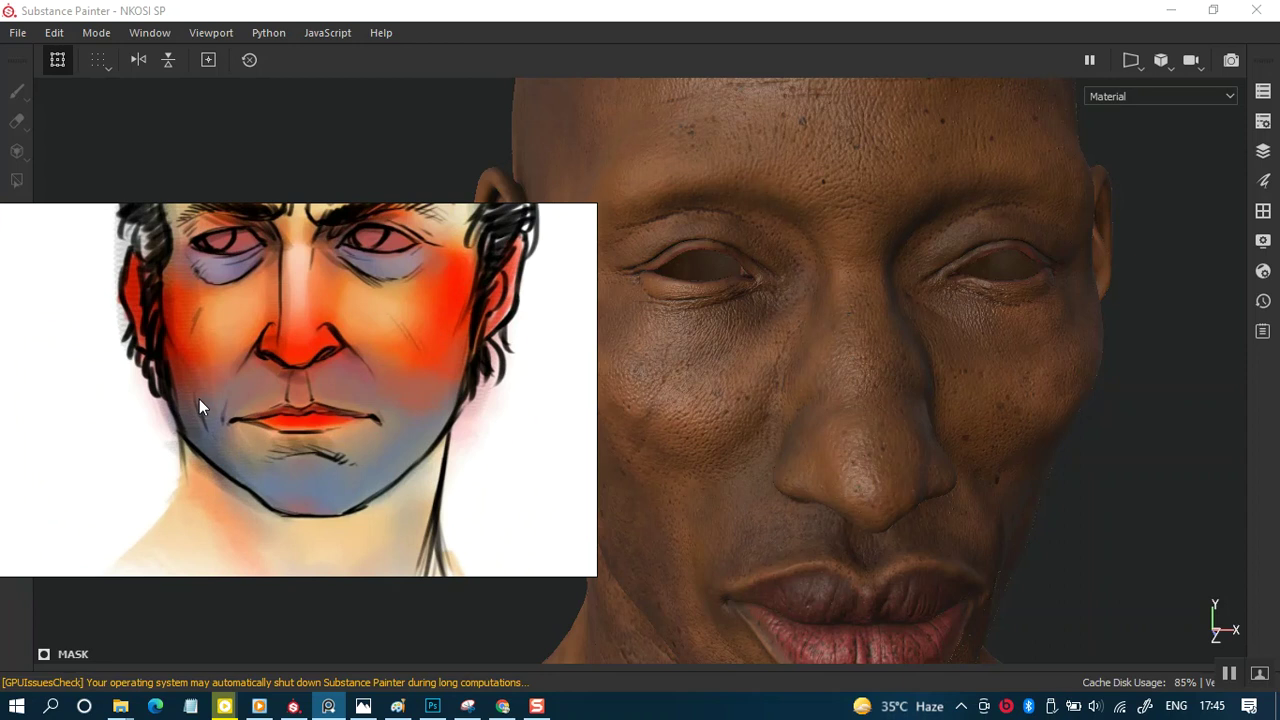
left_click_drag(381, 430, 388, 455)
scroll(387, 459, "up", 2)
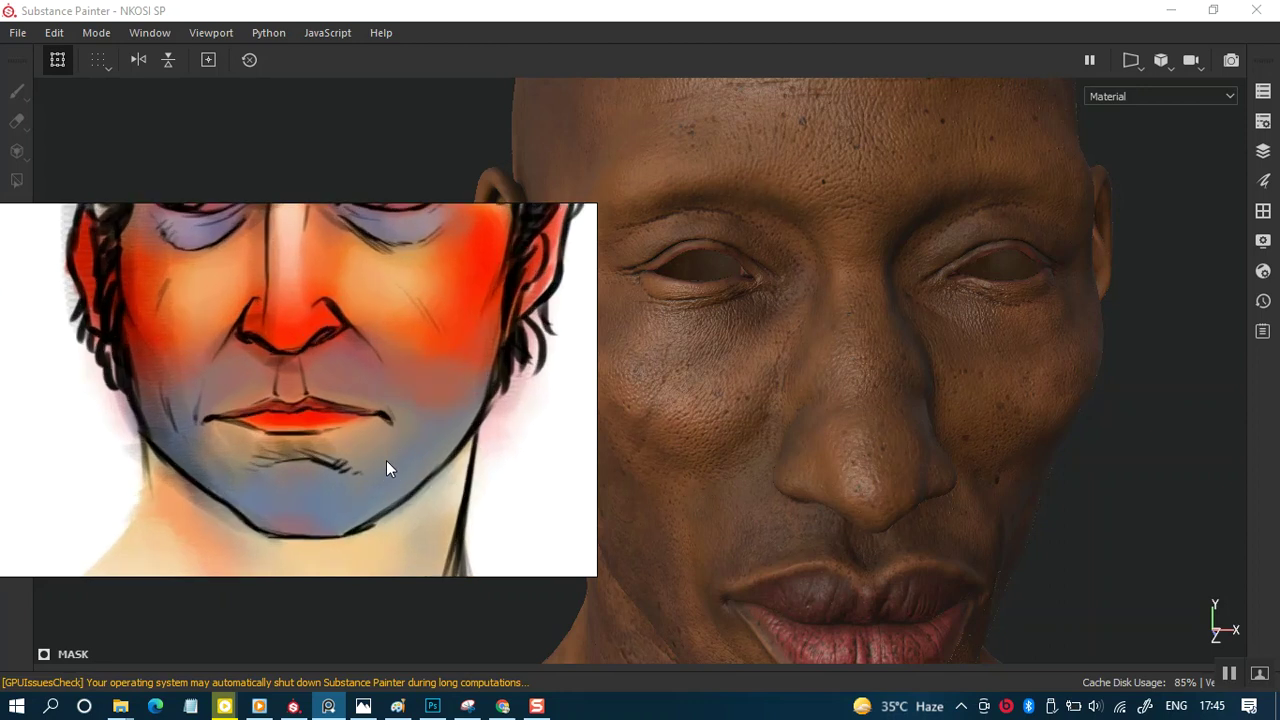
- Compare the sketch's chin and jaw colour zone with the rest of the face and the head model
scroll(386, 460, "down", 3)
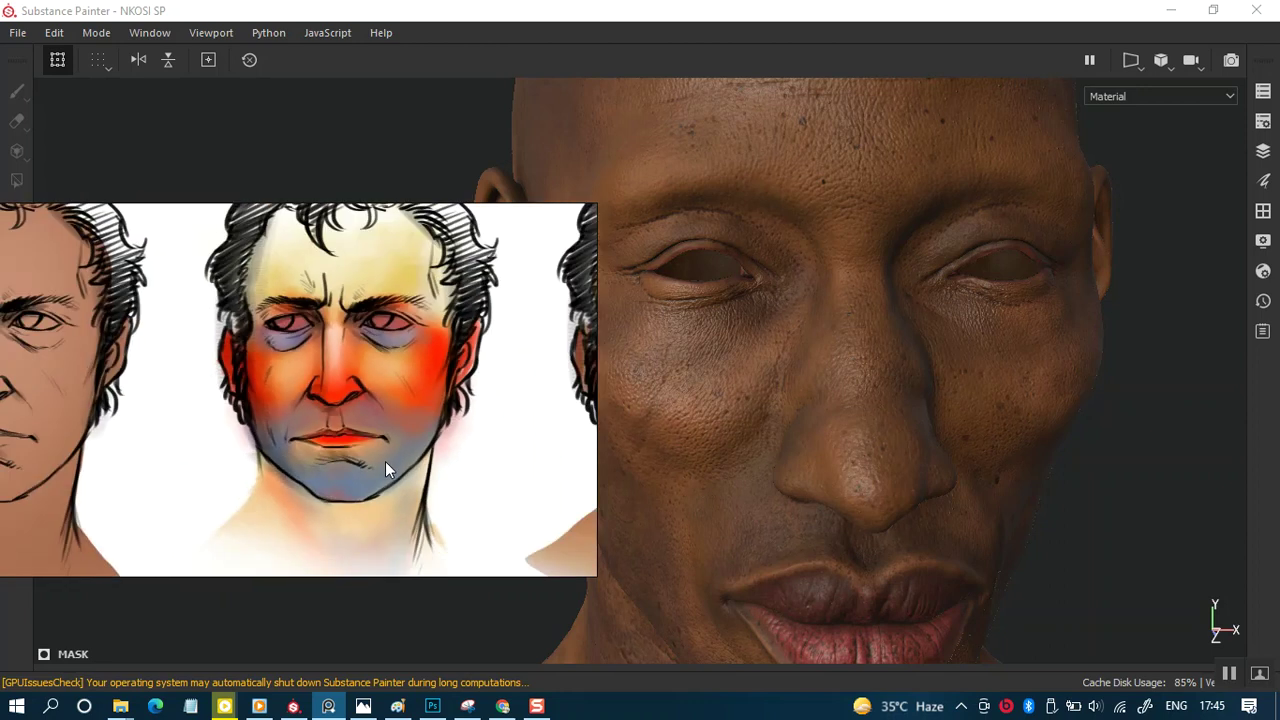
scroll(385, 461, "up", 3)
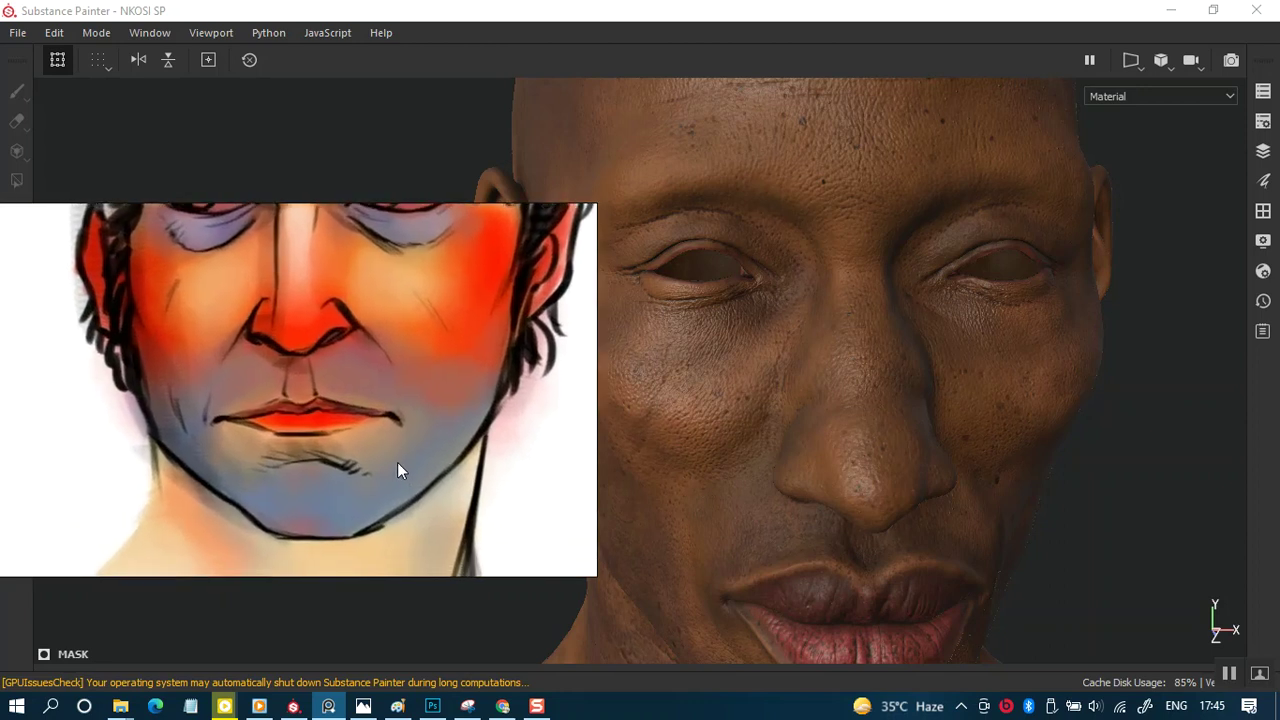
scroll(414, 456, "down", 2)
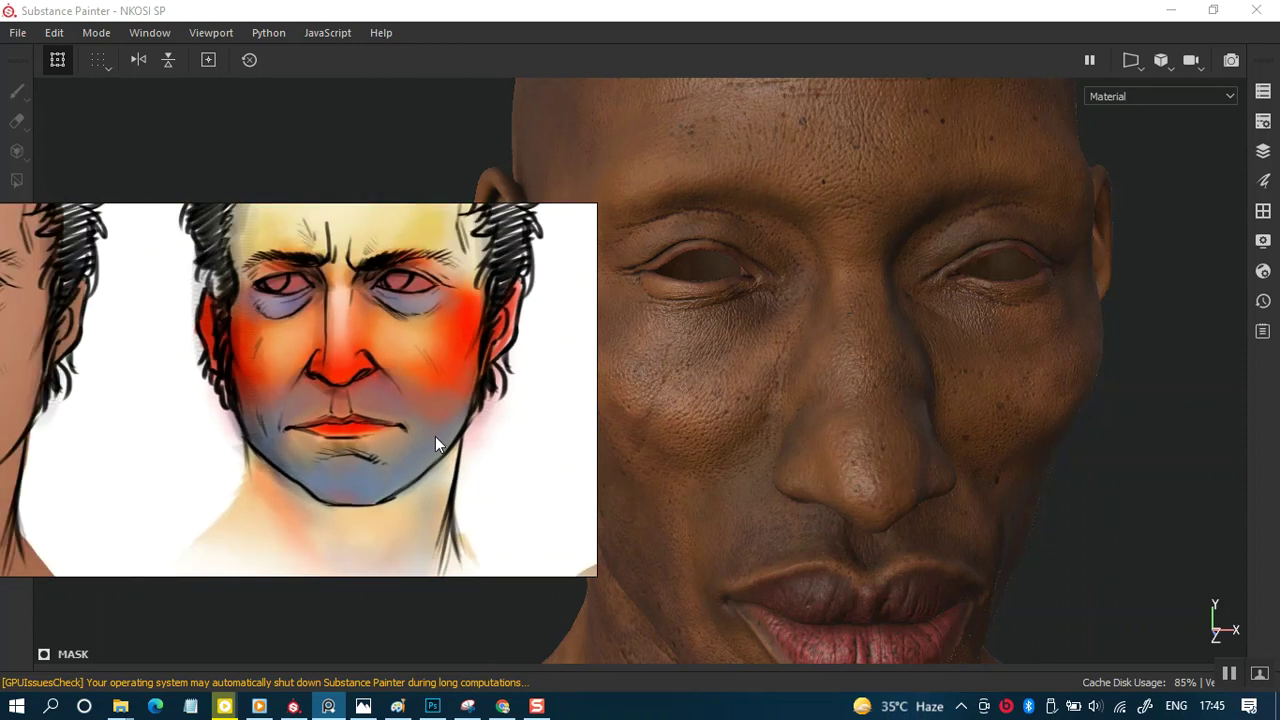
scroll(415, 456, "up", 2)
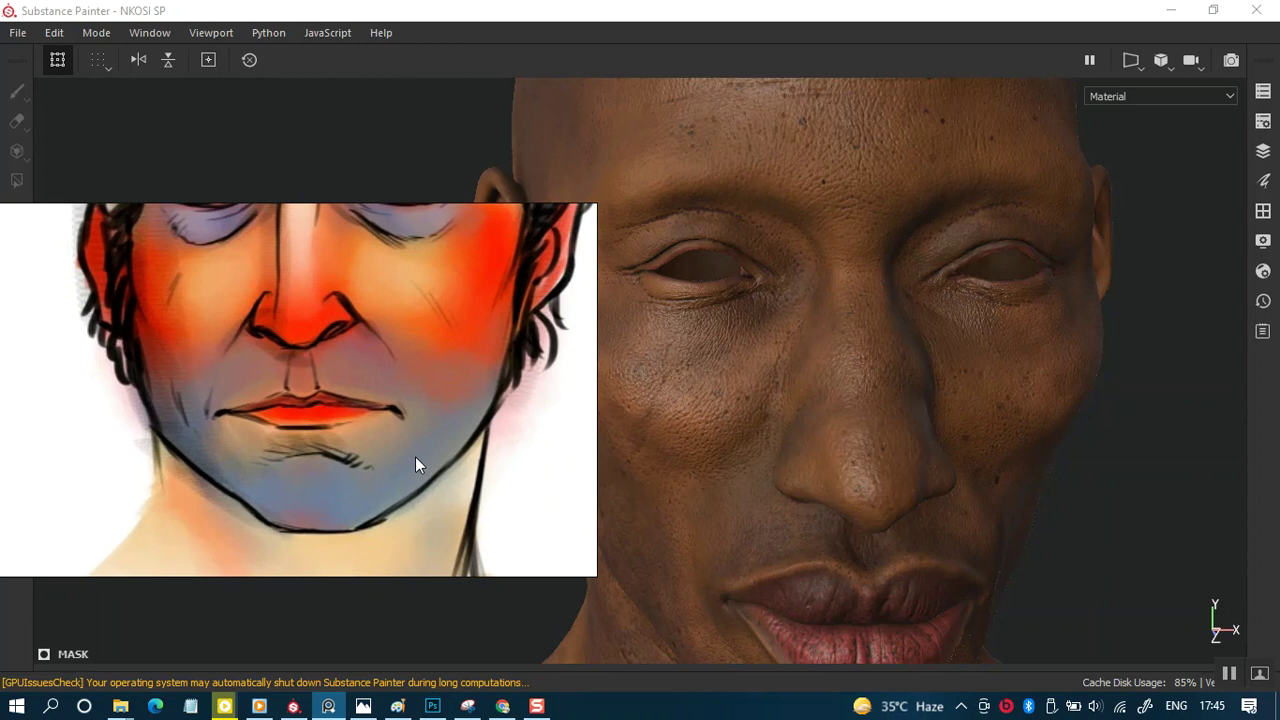
mouse_move(414, 452)
left_mouse_down()
mouse_move(431, 463)
mouse_move(425, 477)
mouse_move(432, 452)
mouse_move(417, 456)
mouse_move(437, 461)
left_mouse_up()
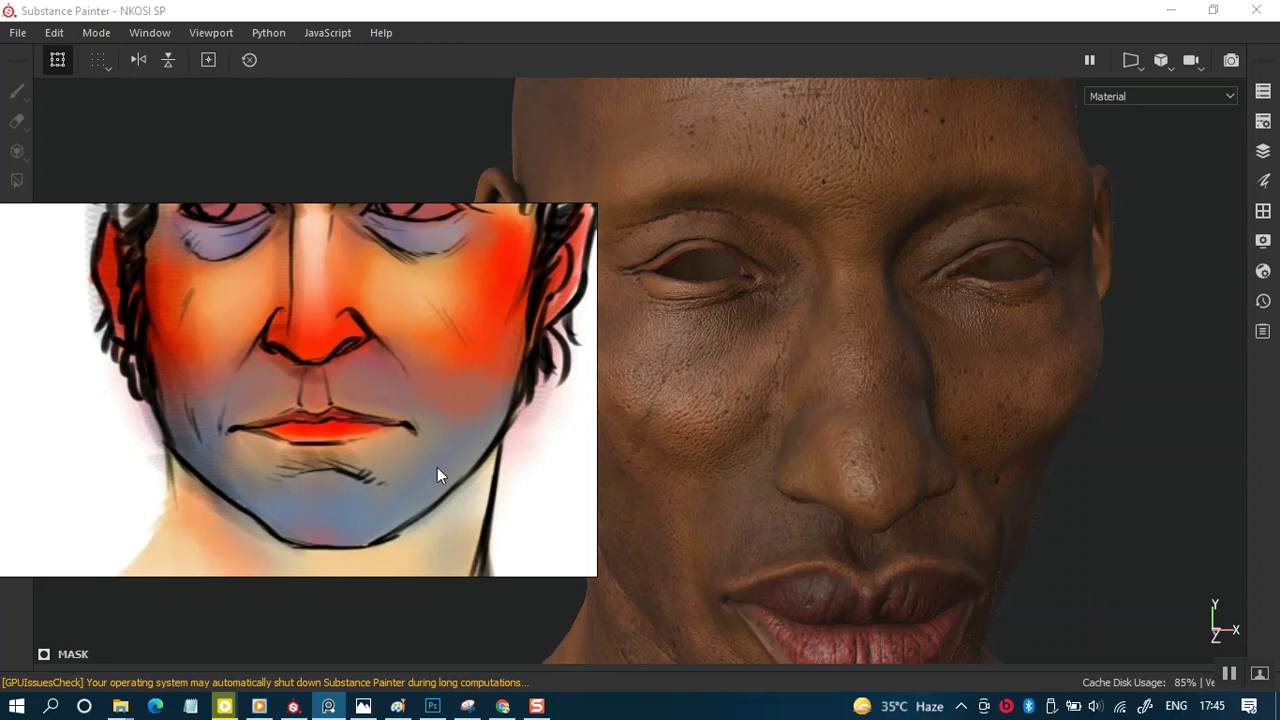
mouse_move(437, 463)
left_mouse_down()
mouse_move(449, 460)
mouse_move(431, 466)
mouse_move(444, 443)
left_mouse_up()
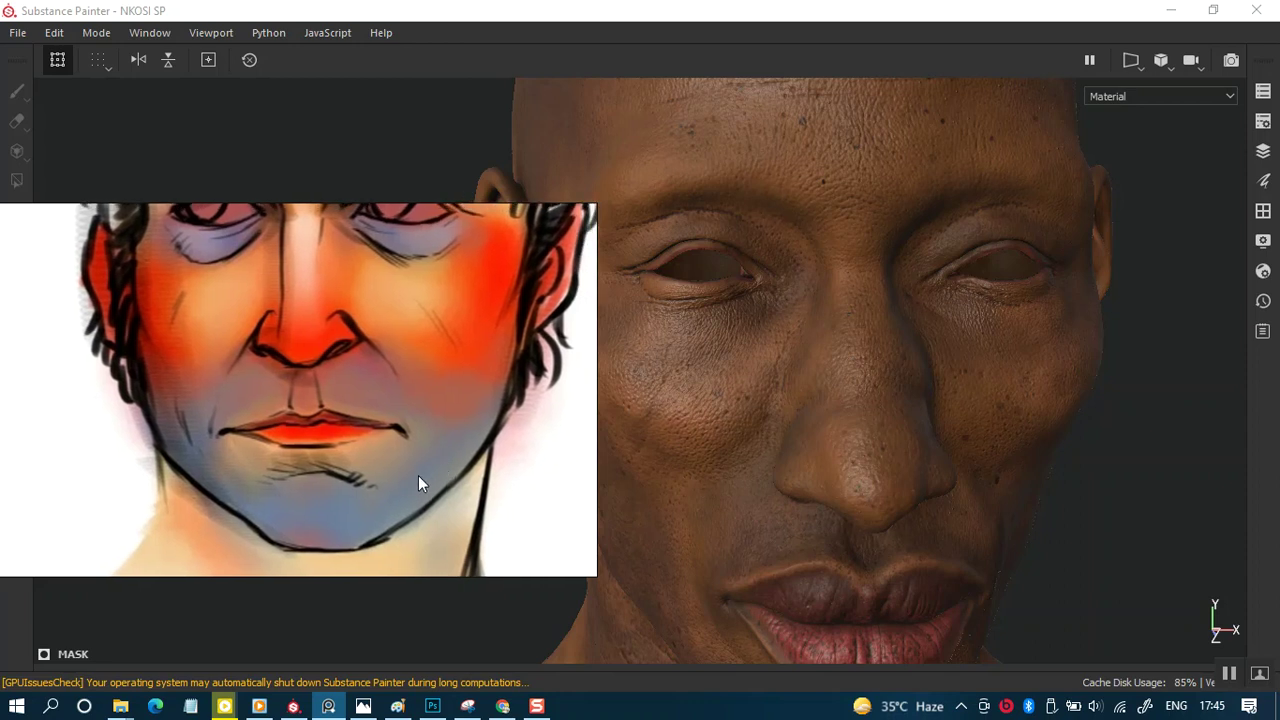
- Examine the red nose and cheek zones of the subdermal colour sketch closely against the head model
left_click_drag(414, 470, 463, 479)
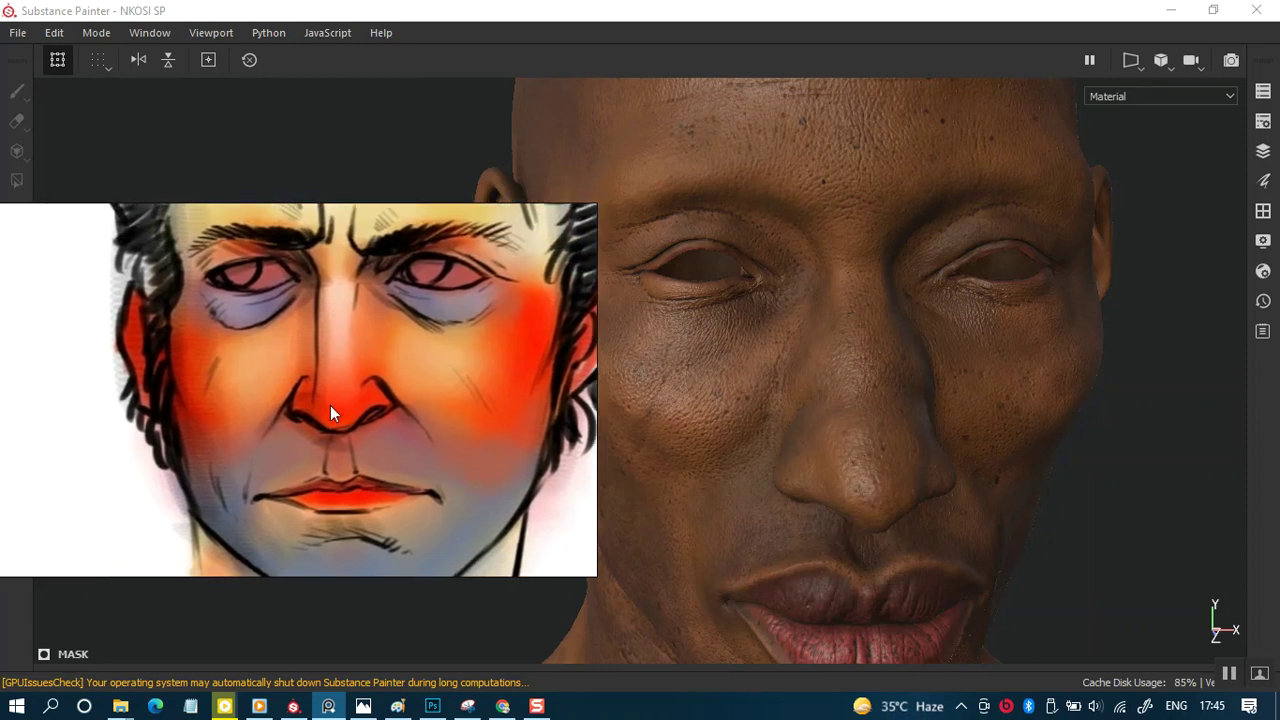
scroll(330, 405, "up", 5)
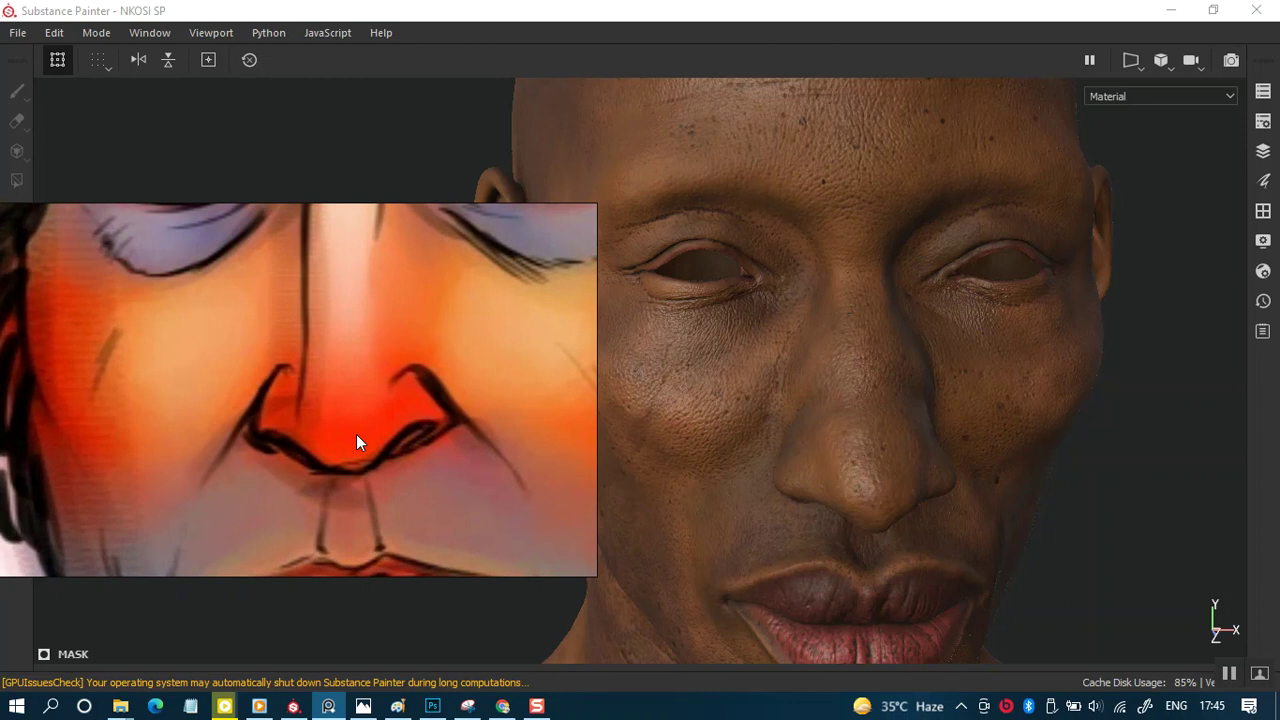
scroll(370, 436, "down", 5)
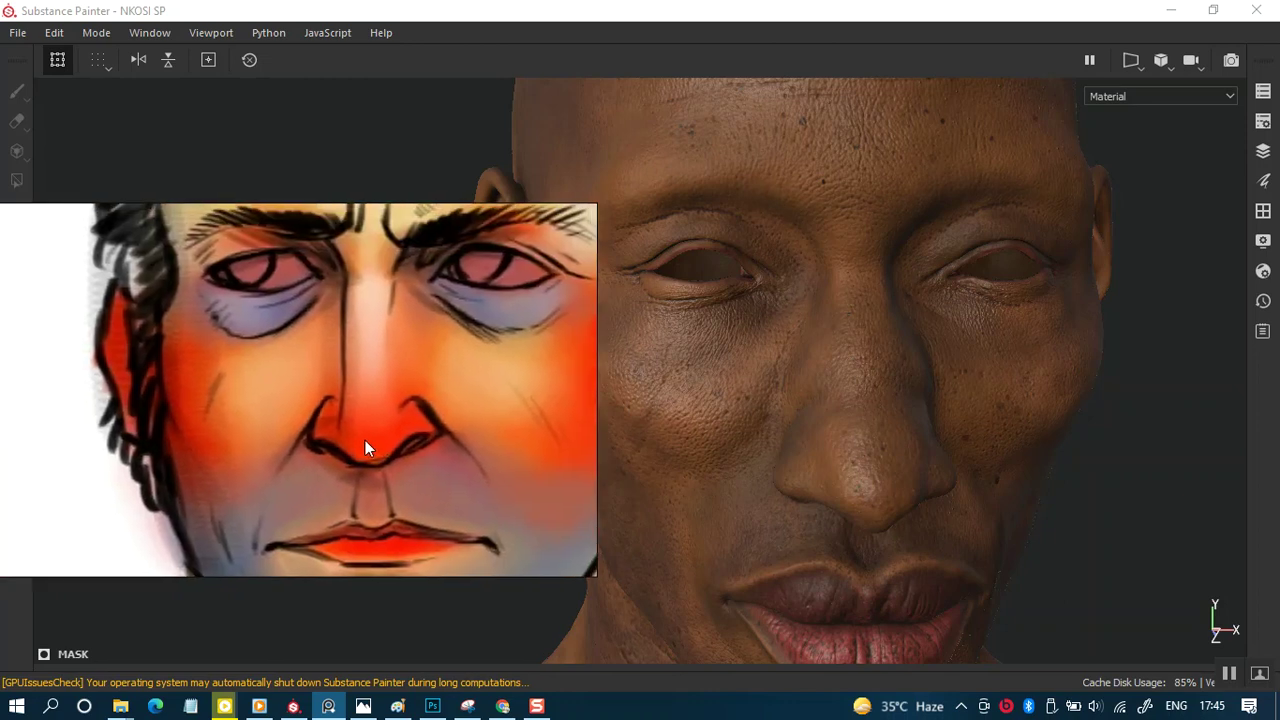
left_click_drag(381, 440, 290, 431)
scroll(426, 389, "up", 5)
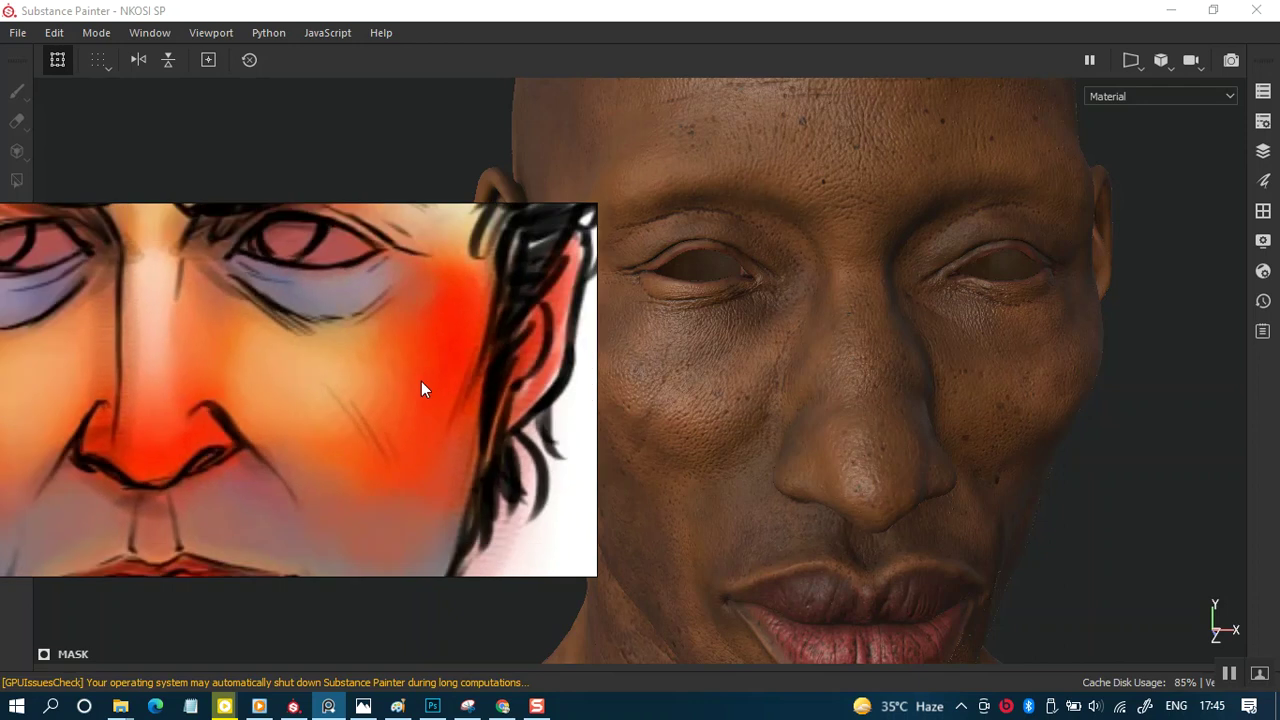
scroll(429, 403, "down", 4)
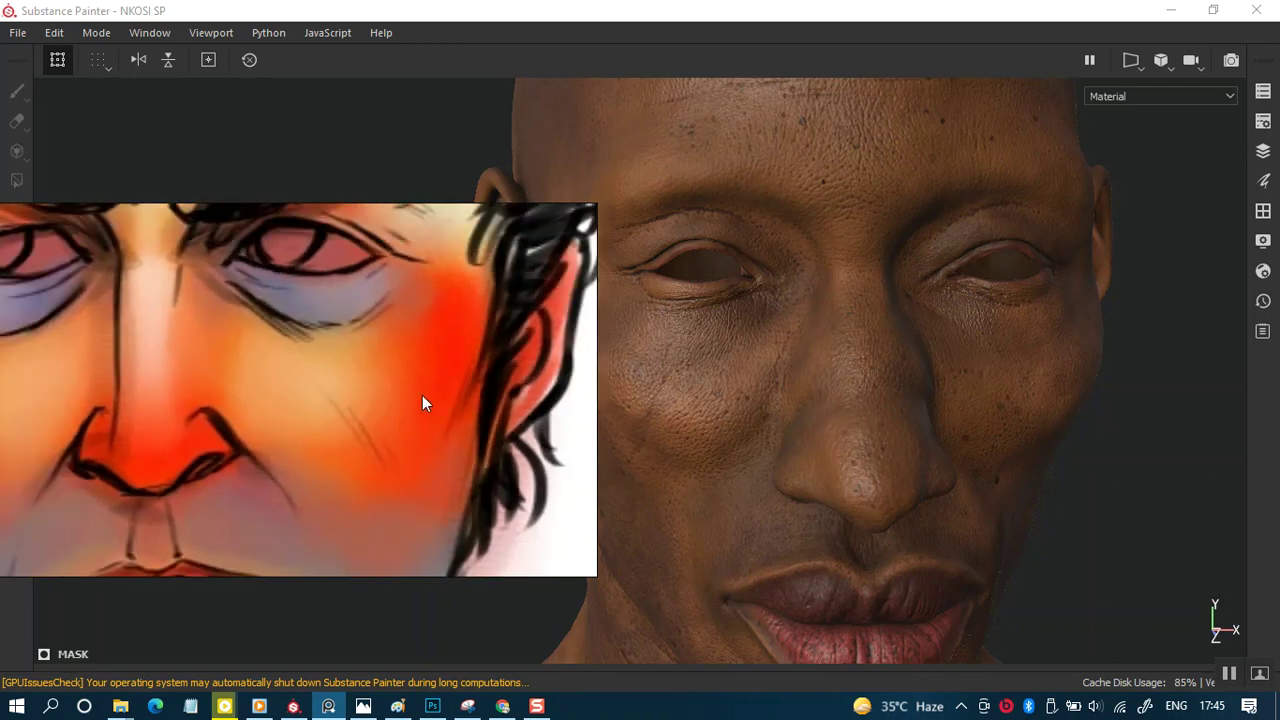
- Examine the yellow forehead zone and the bluish under-eye zones of the subdermal colour sketch
left_click_drag(378, 396, 404, 467)
scroll(354, 295, "up", 2)
mouse_move(354, 295)
left_mouse_down()
mouse_move(398, 344)
mouse_move(369, 327)
mouse_move(371, 343)
mouse_move(349, 349)
left_mouse_up()
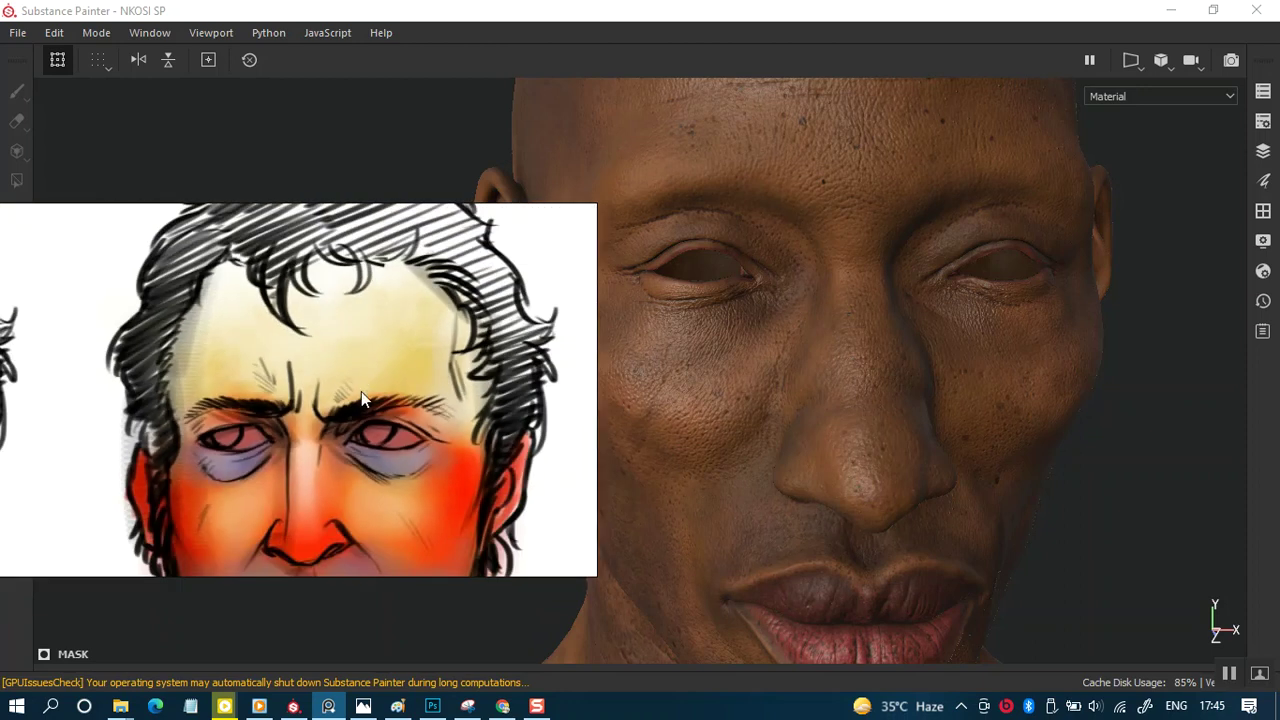
scroll(373, 435, "down", 3)
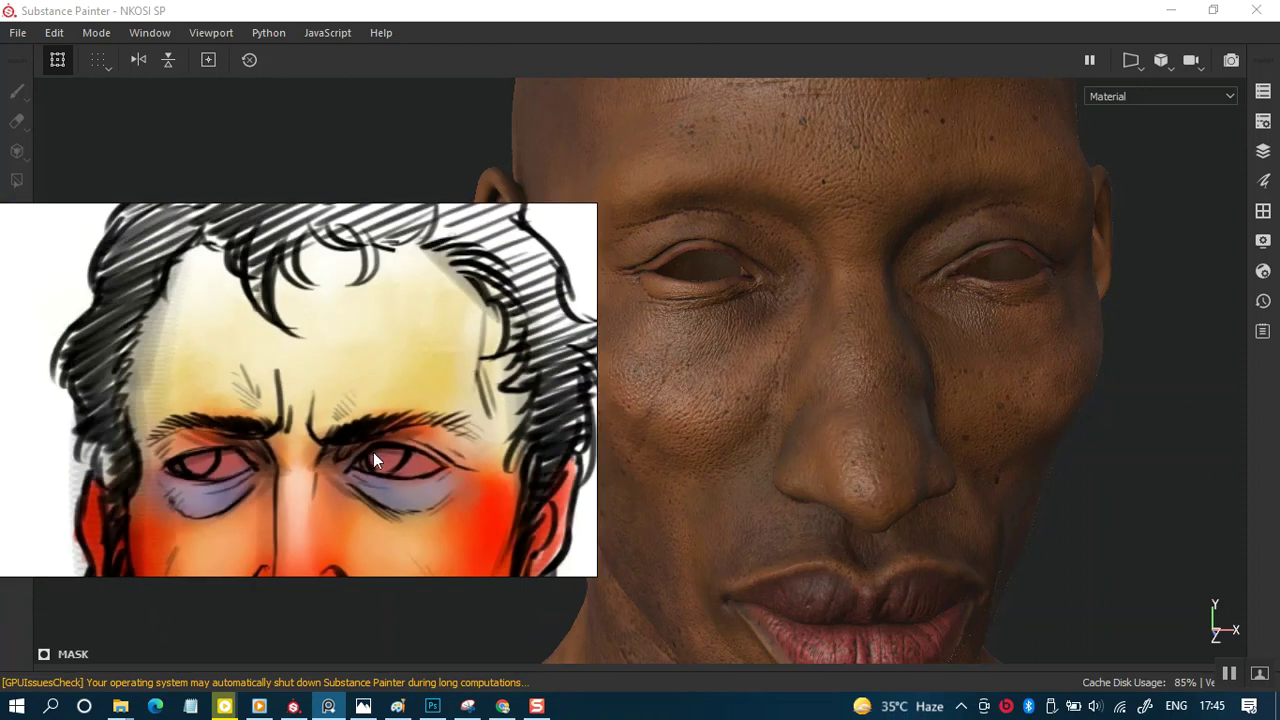
left_click_drag(374, 476, 362, 408)
scroll(359, 430, "down", 2)
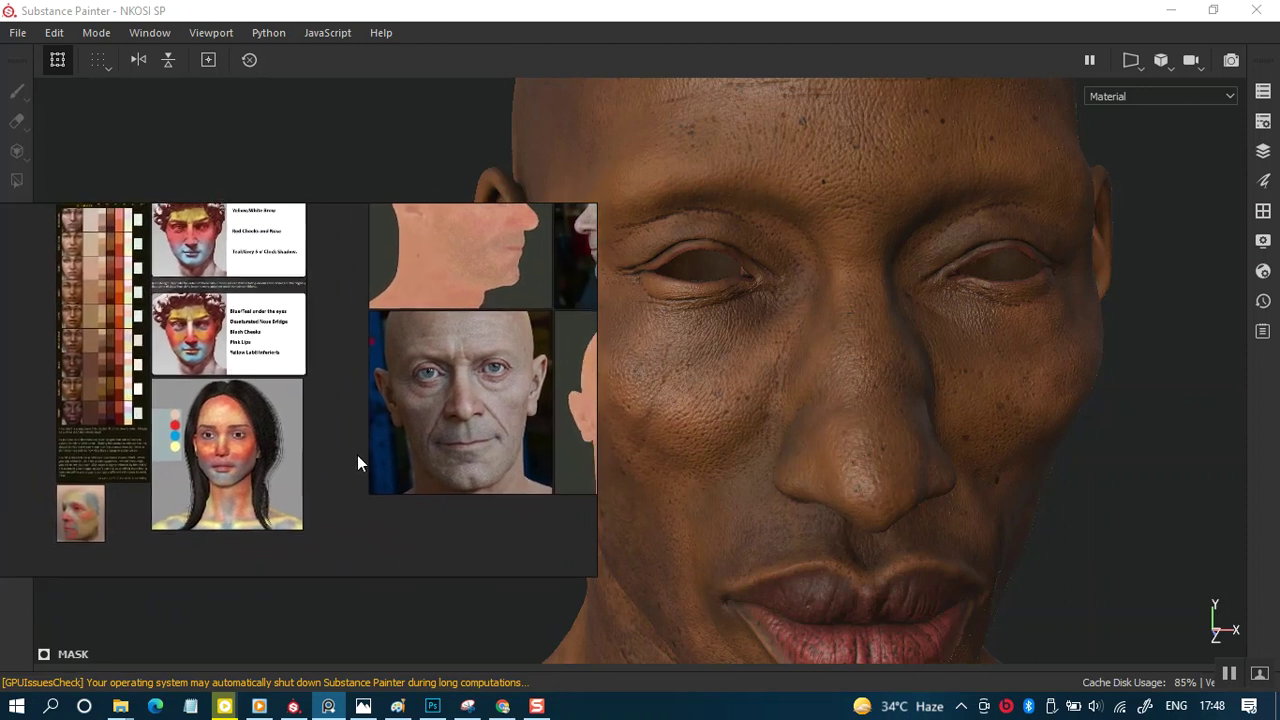
- Narrow the reference board and focus it on the dark brown skin albedo map beside the head model
left_click_drag(592, 421, 282, 453)
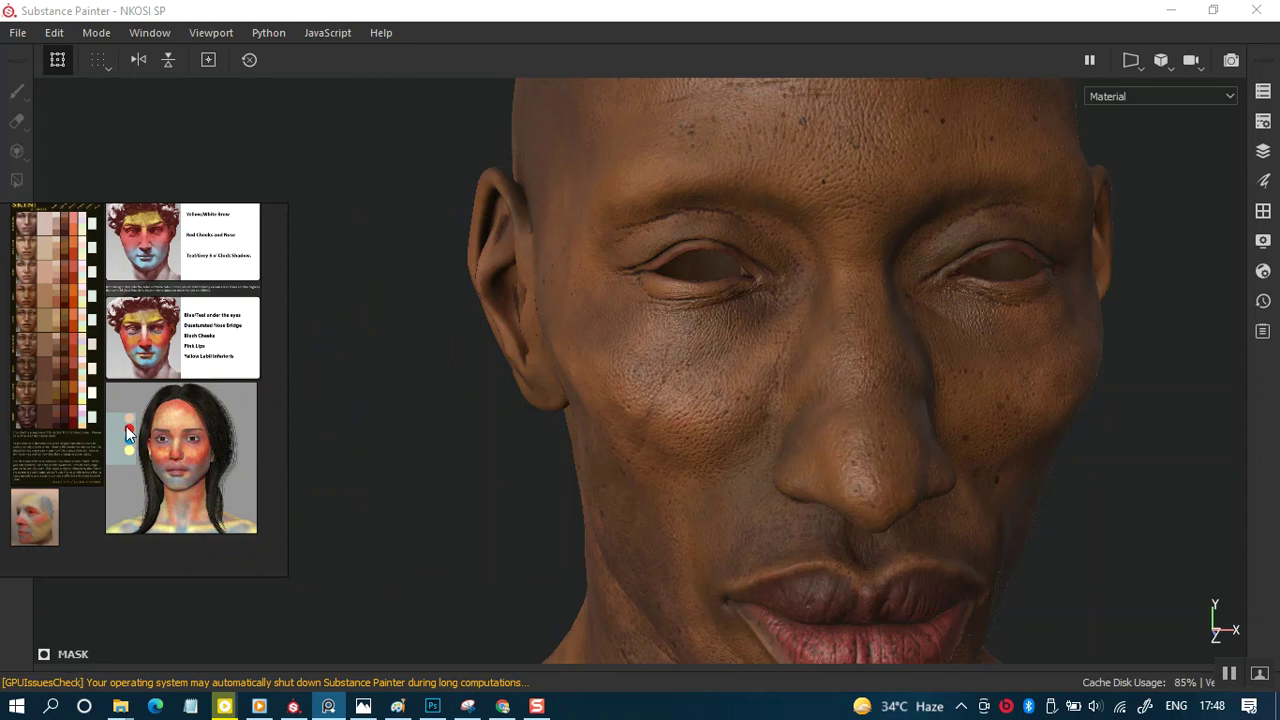
scroll(133, 415, "down", 7)
left_click_drag(148, 456, 67, 463)
mouse_move(201, 456)
left_mouse_down()
mouse_move(93, 467)
mouse_move(135, 458)
left_mouse_up()
scroll(193, 459, "down", 2)
left_click_drag(231, 435, 157, 432)
scroll(157, 431, "up", 4)
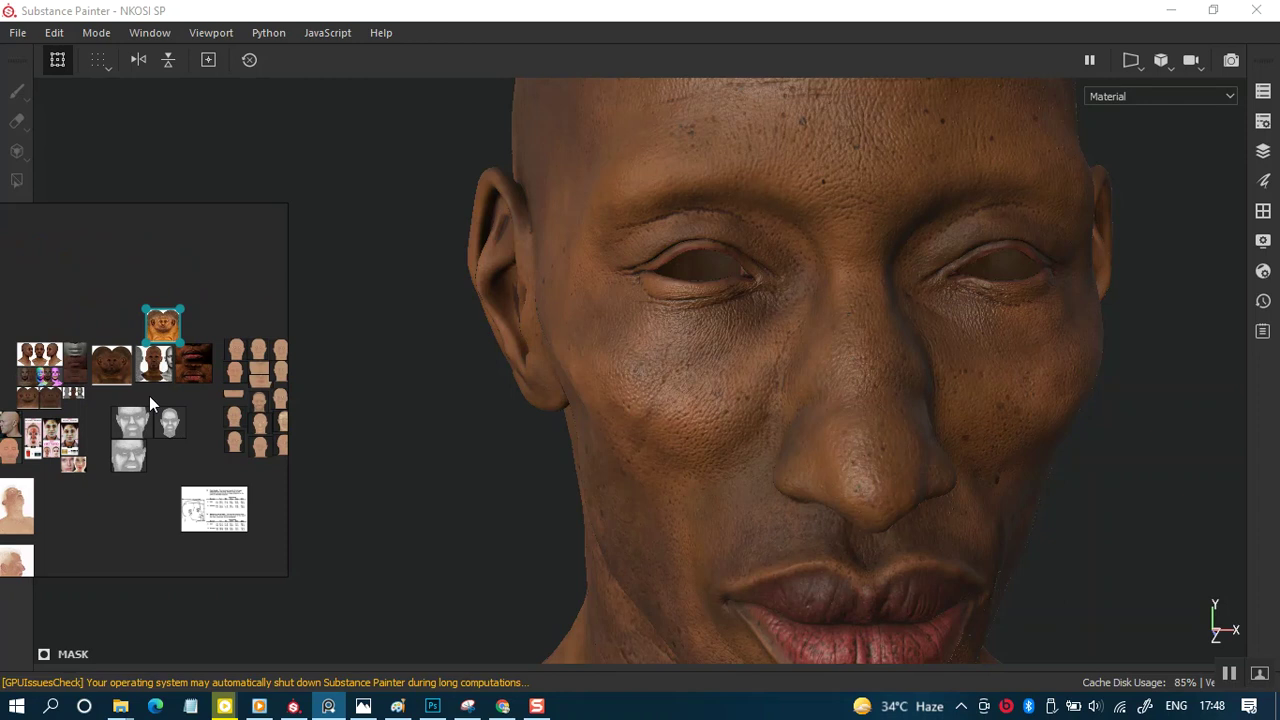
double_click(113, 376)
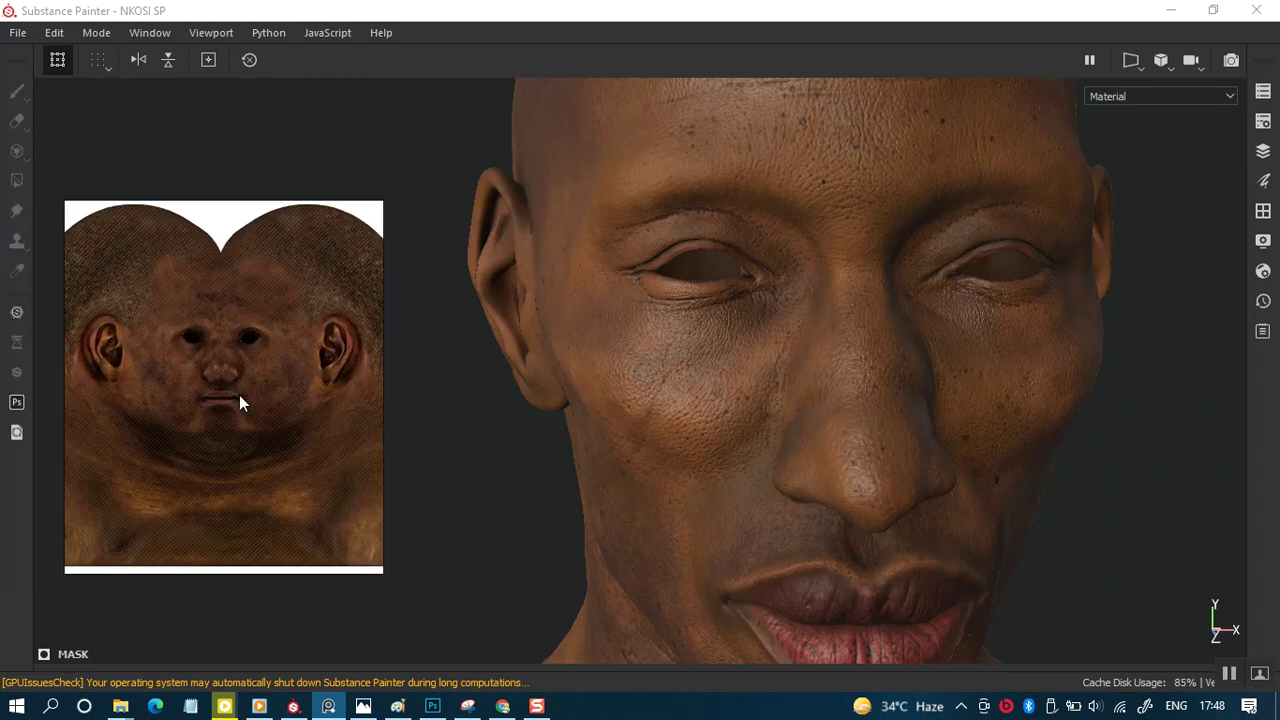
- Examine the head model's skin closely around the nose, eyes, brow and forehead alongside the albedo map
mouse_move(500, 480)
left_mouse_down()
mouse_move(486, 521)
mouse_move(428, 505)
left_mouse_up()
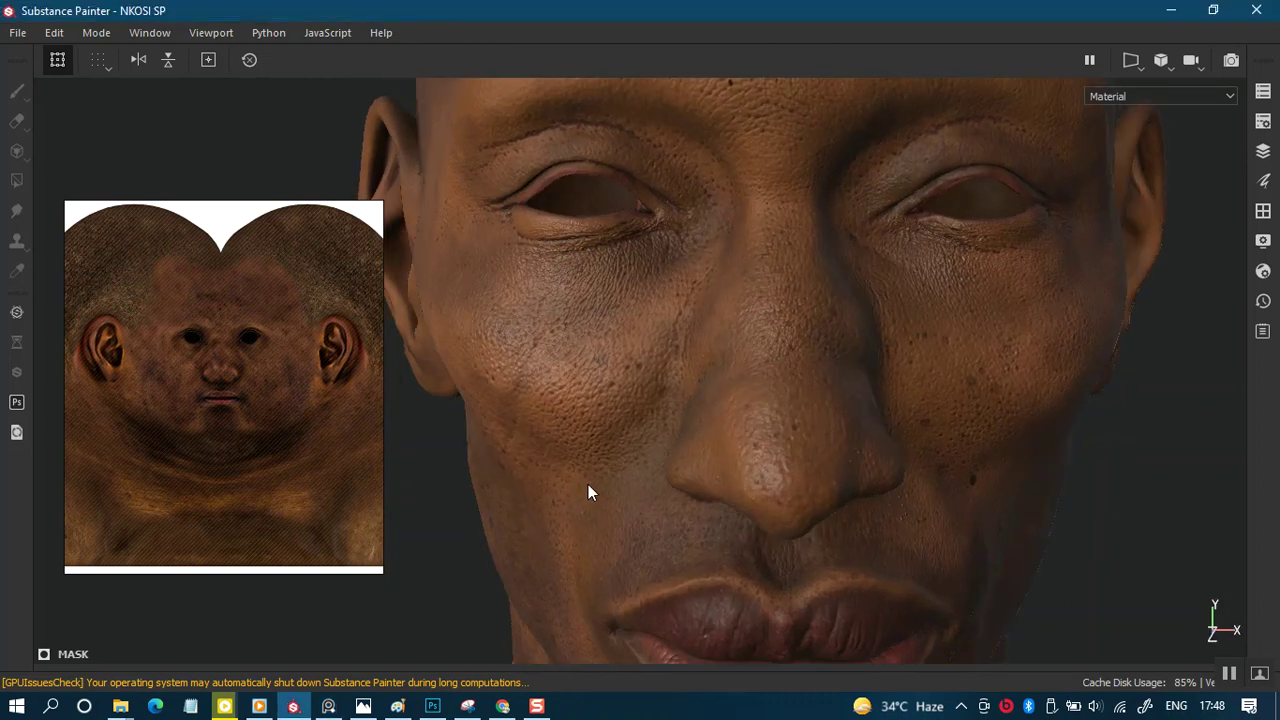
key("alt")
left_click_drag(582, 558, 659, 412)
key("alt")
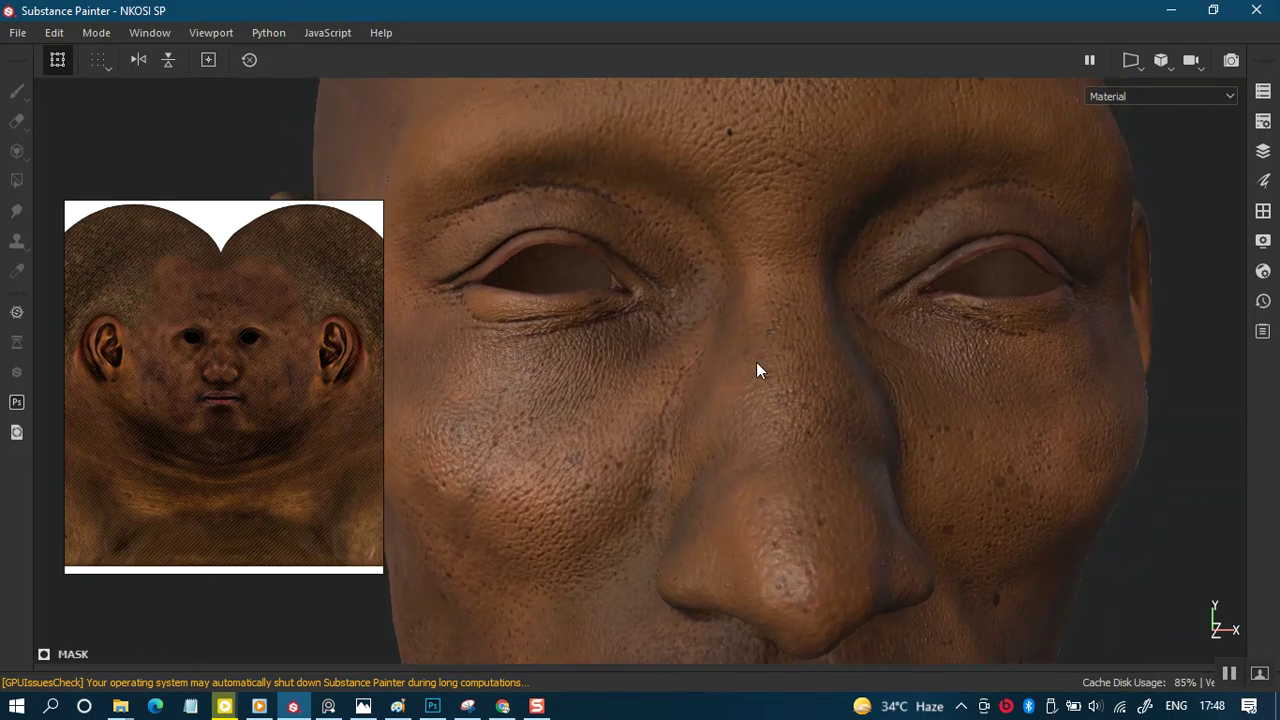
left_click_drag(727, 325, 711, 407)
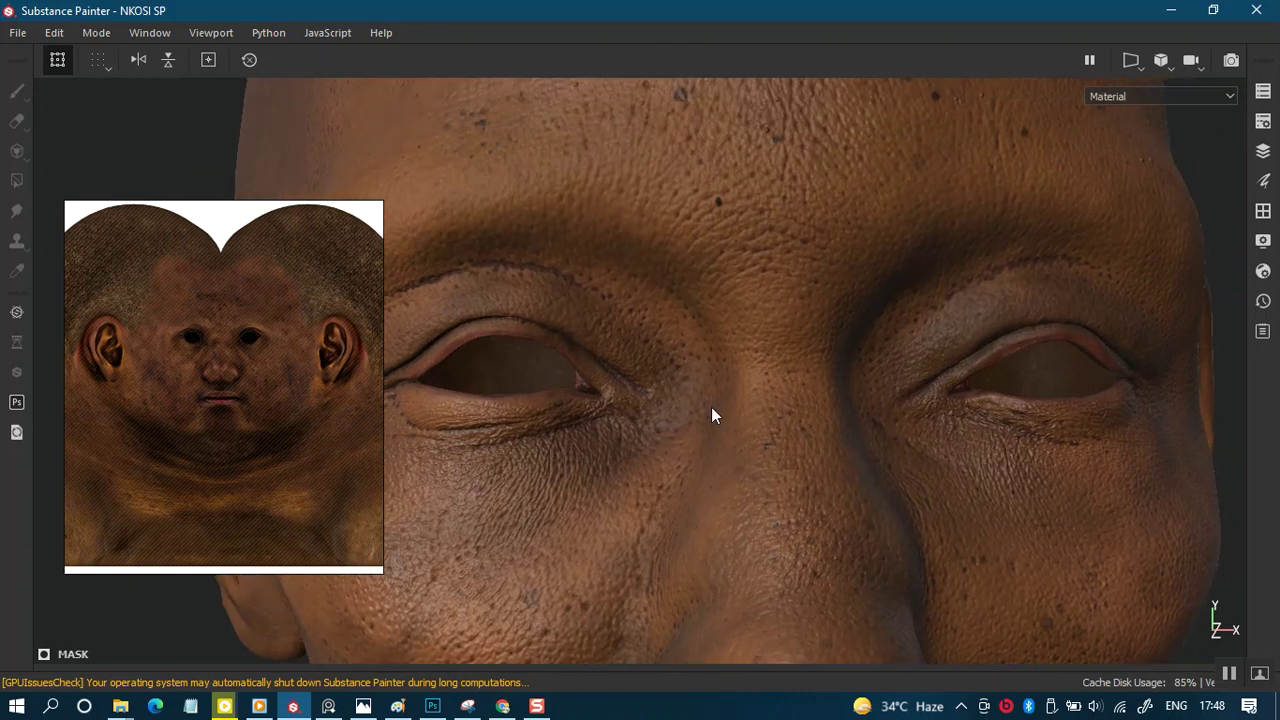
left_click_drag(679, 520, 781, 404)
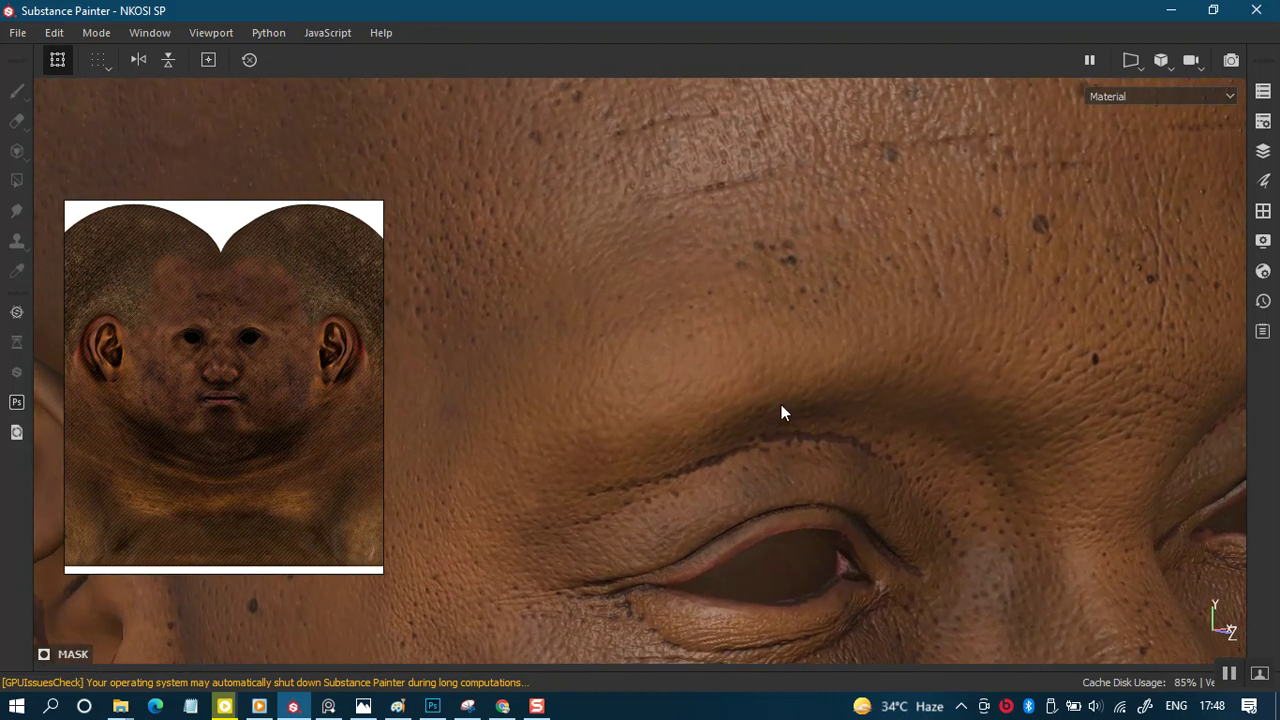
- Show the layer stack and inspect the skin shading on the model's brow, cheek, nose and lips
left_click(1263, 150)
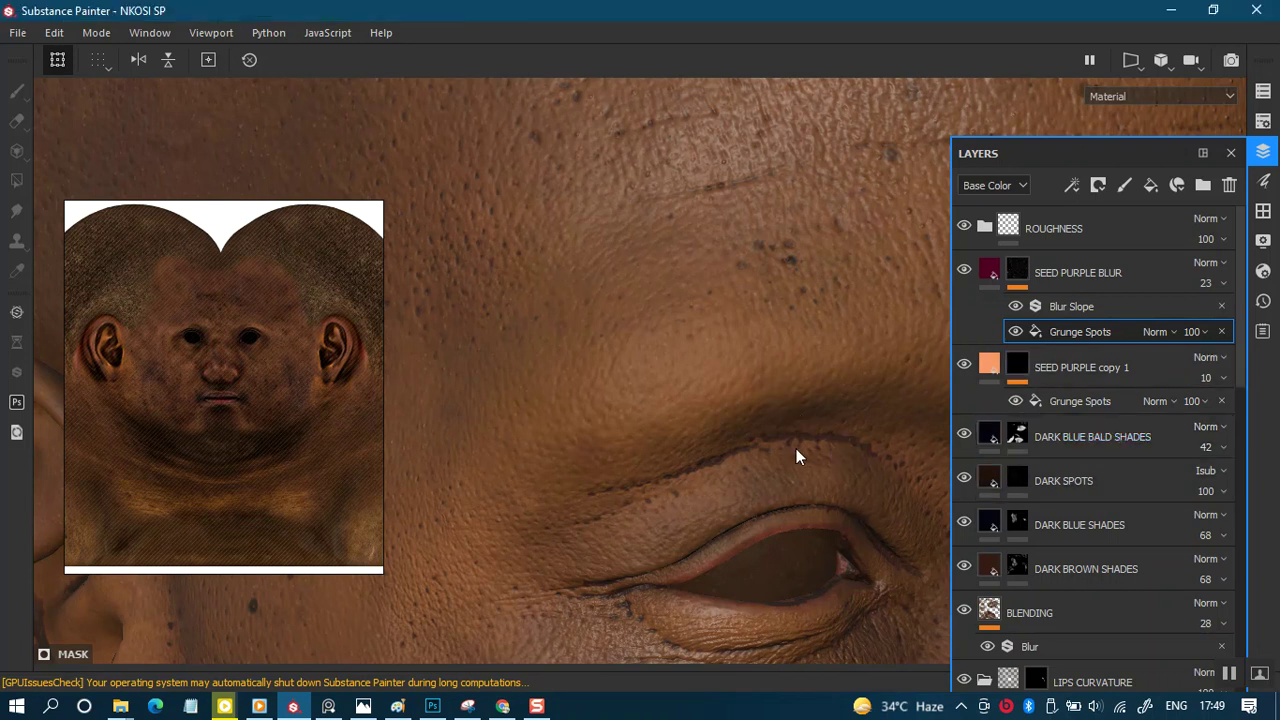
key("alt")
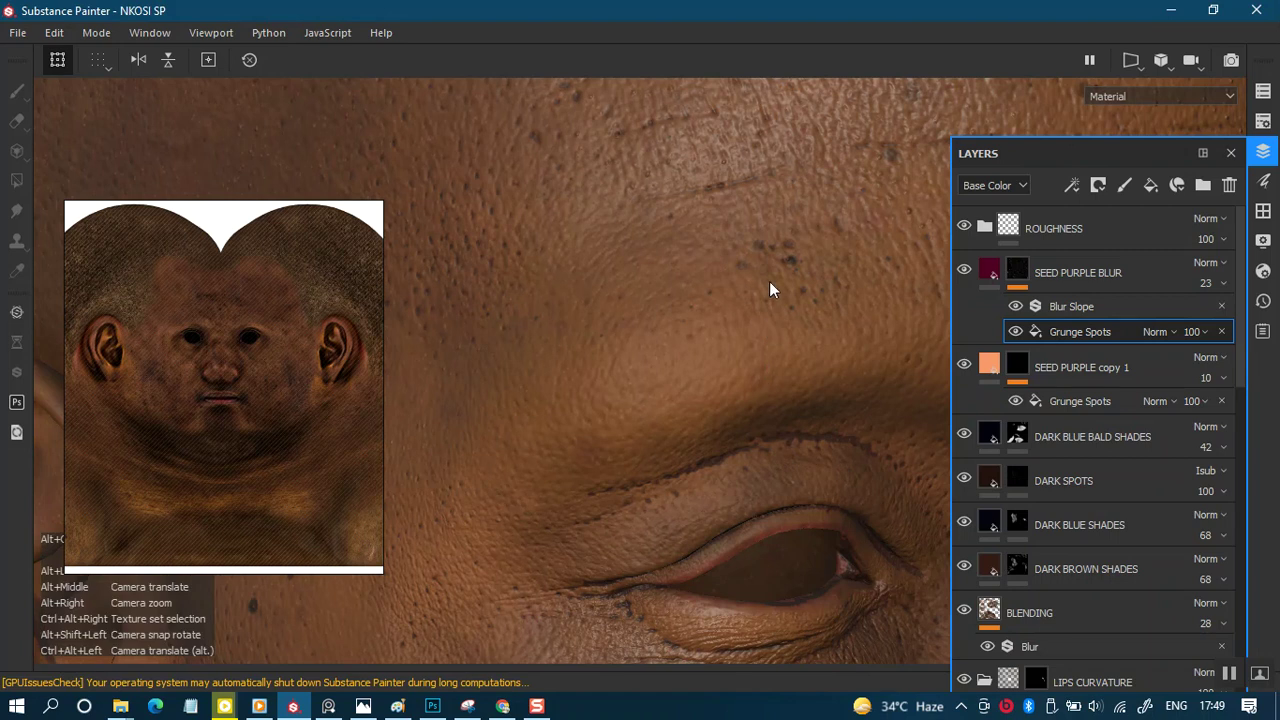
left_click_drag(769, 371, 721, 418)
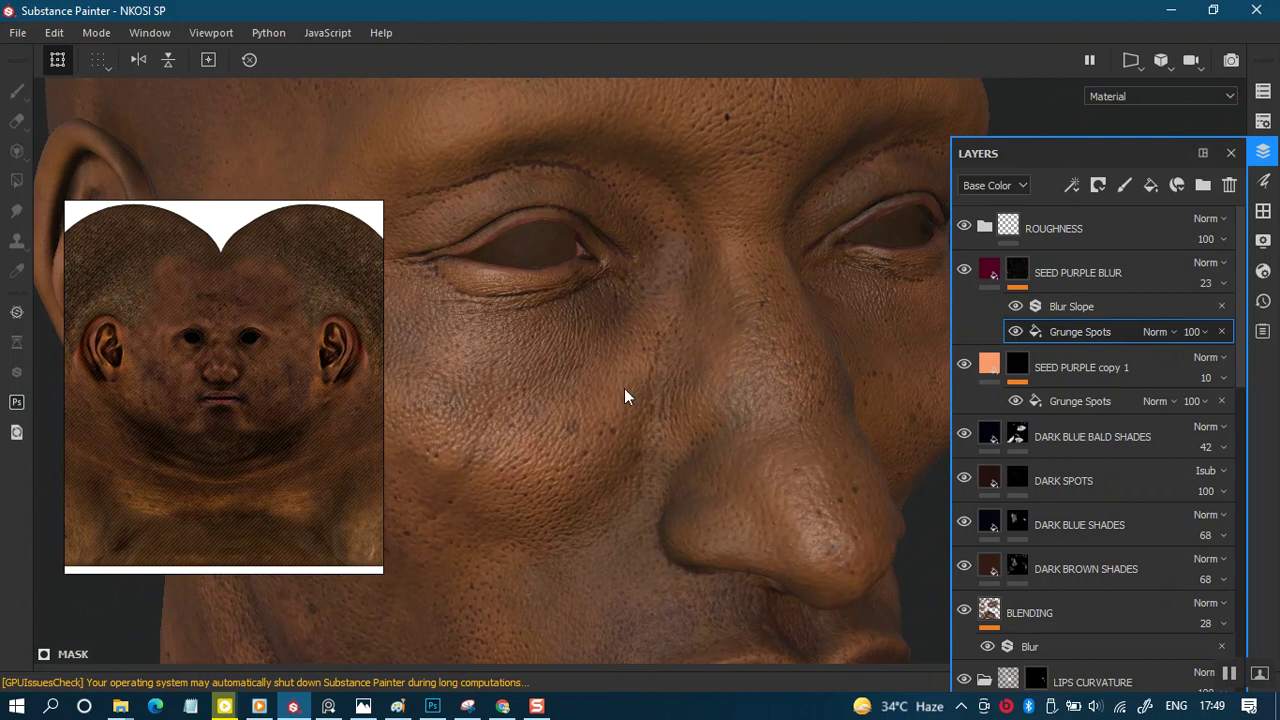
key("alt")
left_click_drag(616, 405, 697, 395)
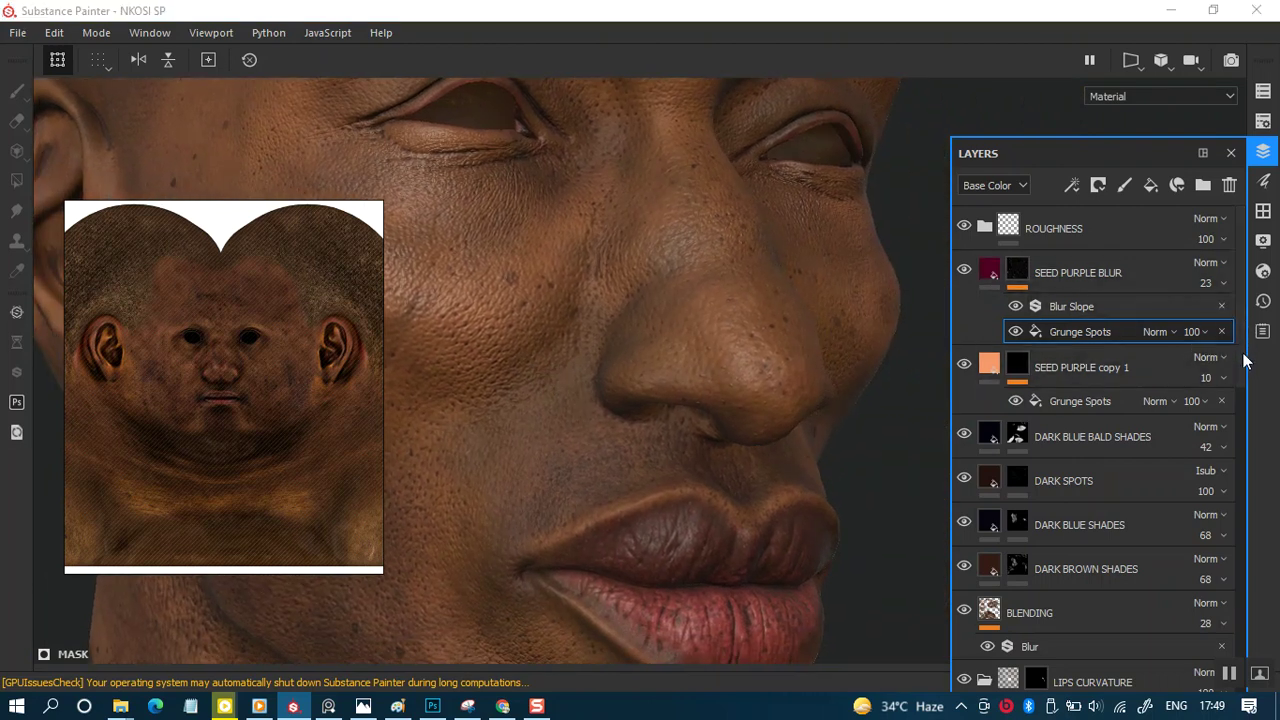
- Find the LIPS CURVATURE folder in the layer stack and collapse it
scroll(1244, 386, "down", 1)
scroll(1244, 386, "down", 1)
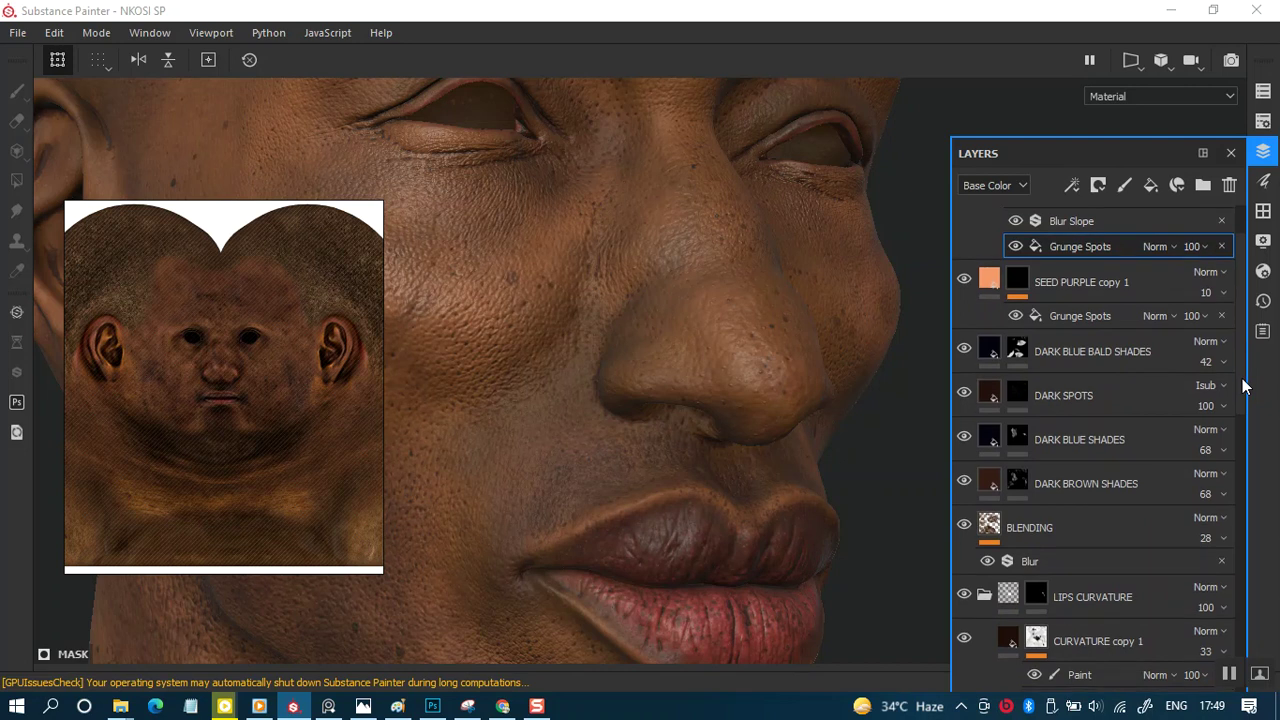
scroll(1244, 386, "down", 1)
left_click(985, 582)
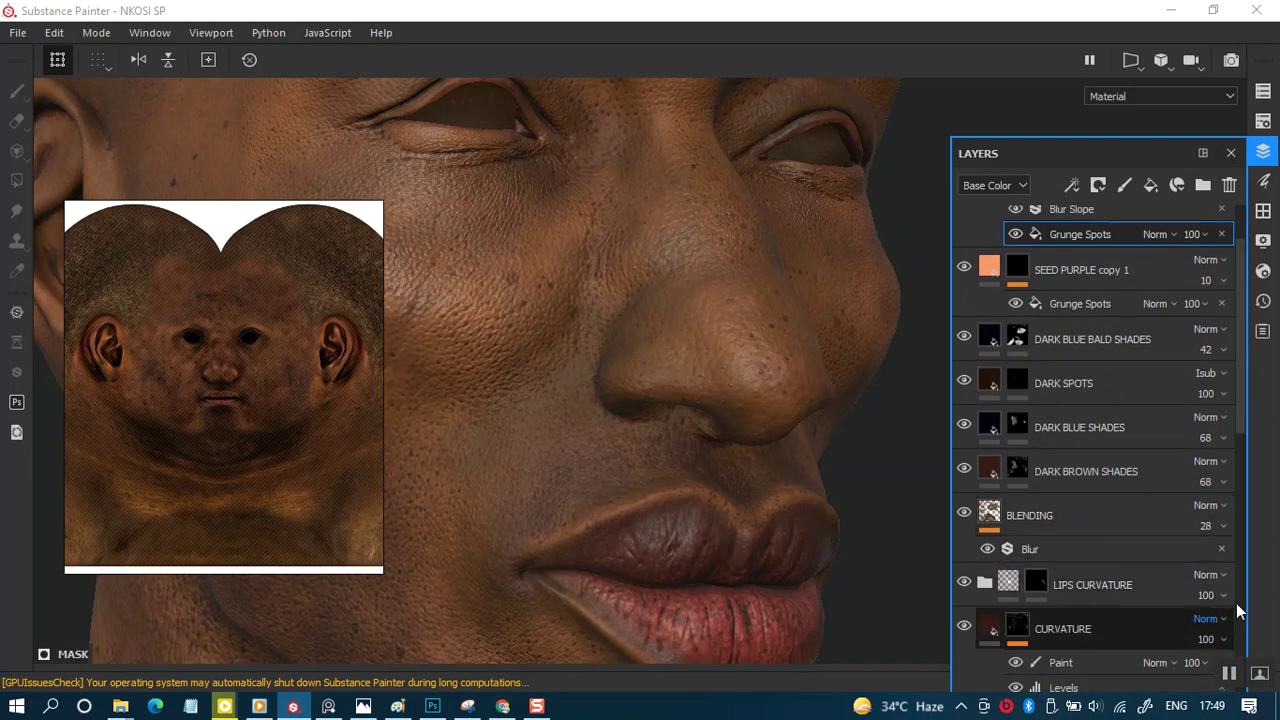
- Set the opacity of the CURVATURE layer below the LIPS CURVATURE folder to 36 and check the effect on the whole face
scroll(1235, 432, "down", 2)
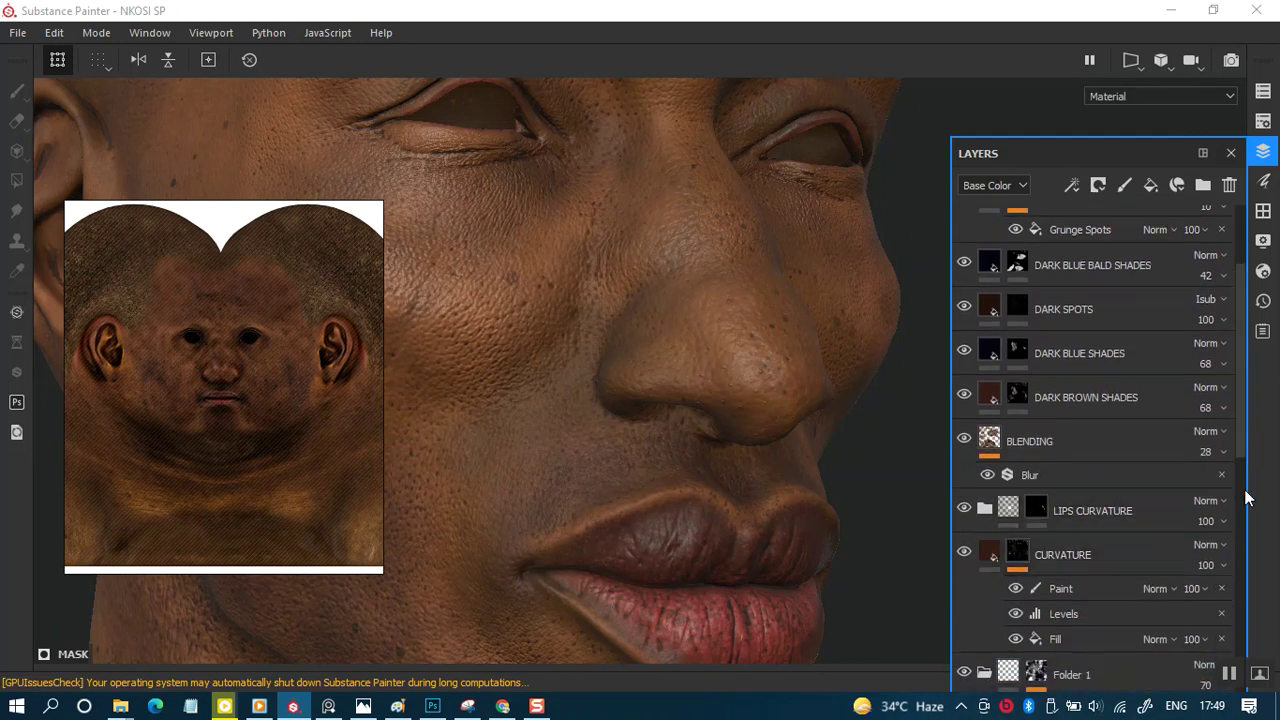
scroll(1239, 498, "down", 4)
scroll(1237, 518, "up", 2)
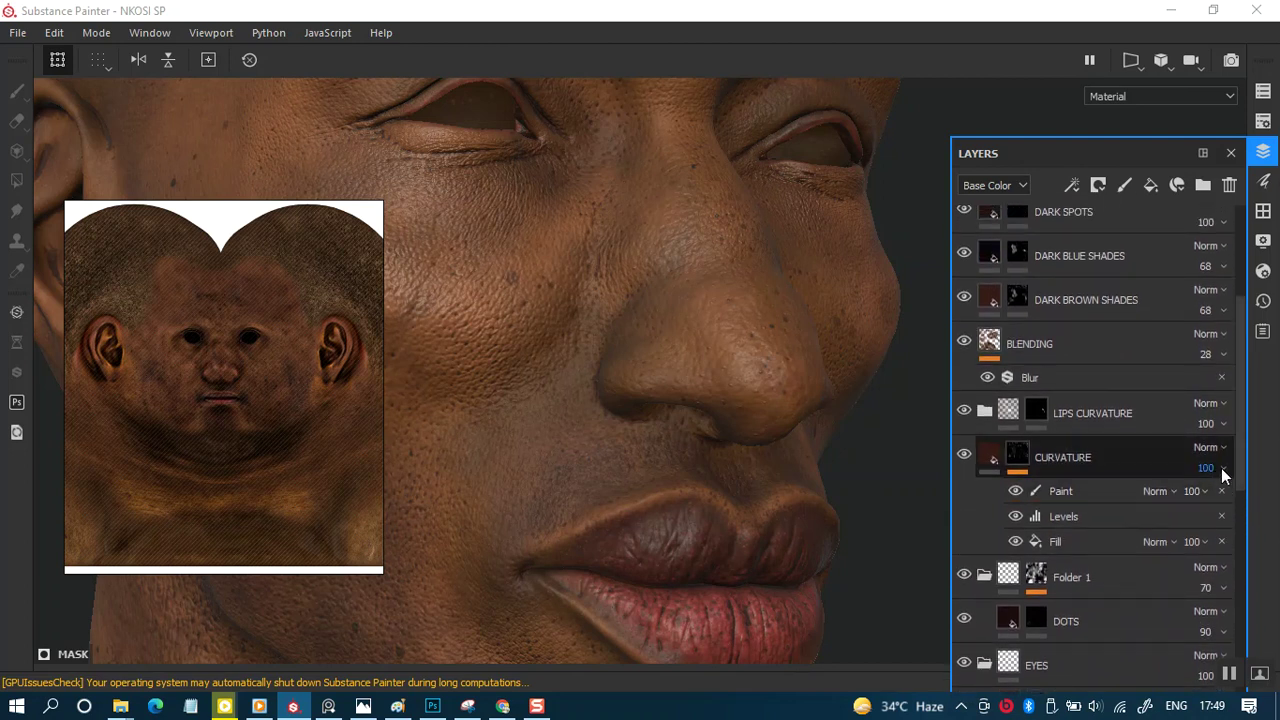
left_click(1223, 468)
left_click_drag(1227, 508, 1221, 510)
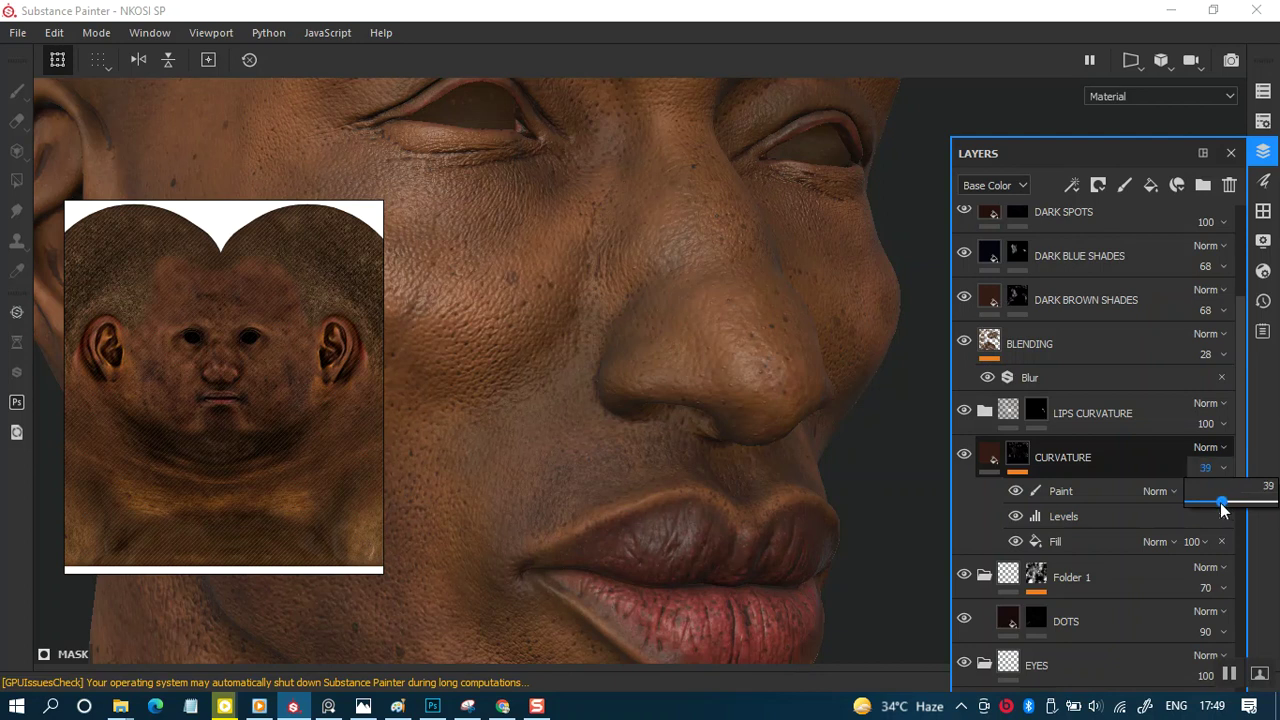
mouse_move(1214, 504)
left_mouse_down()
mouse_move(1199, 501)
mouse_move(1220, 502)
left_mouse_up()
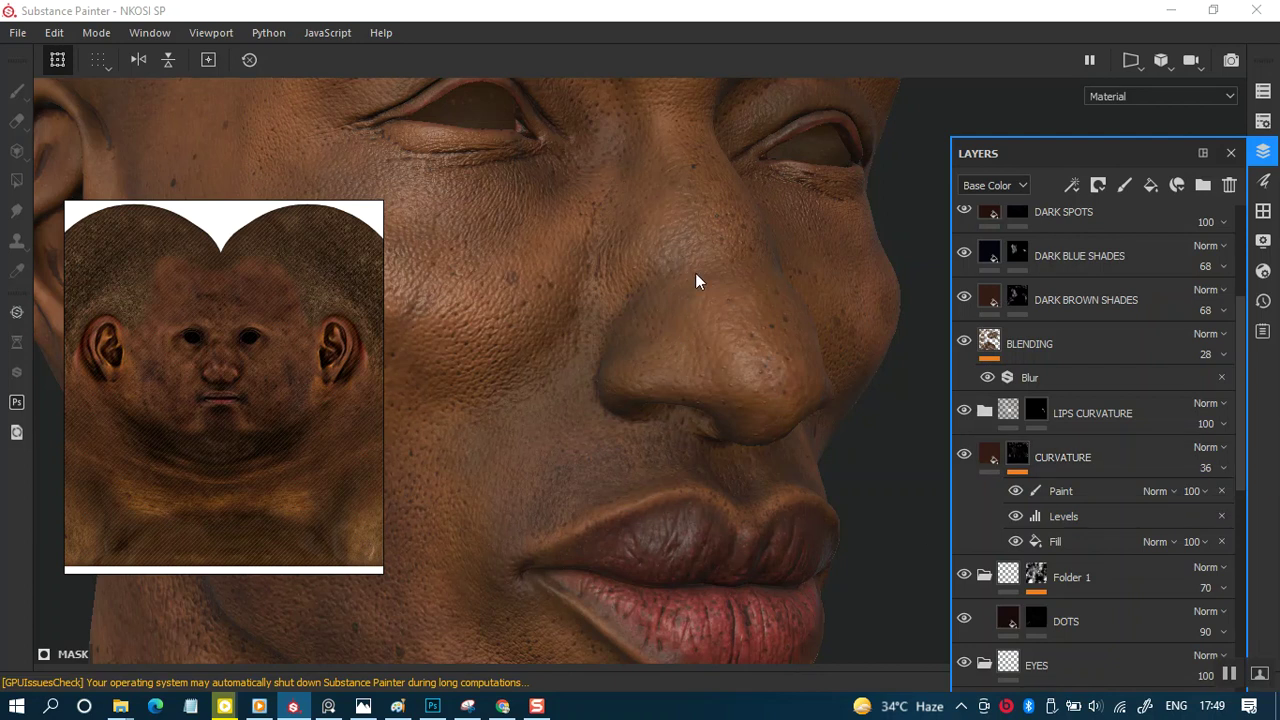
left_click(706, 332)
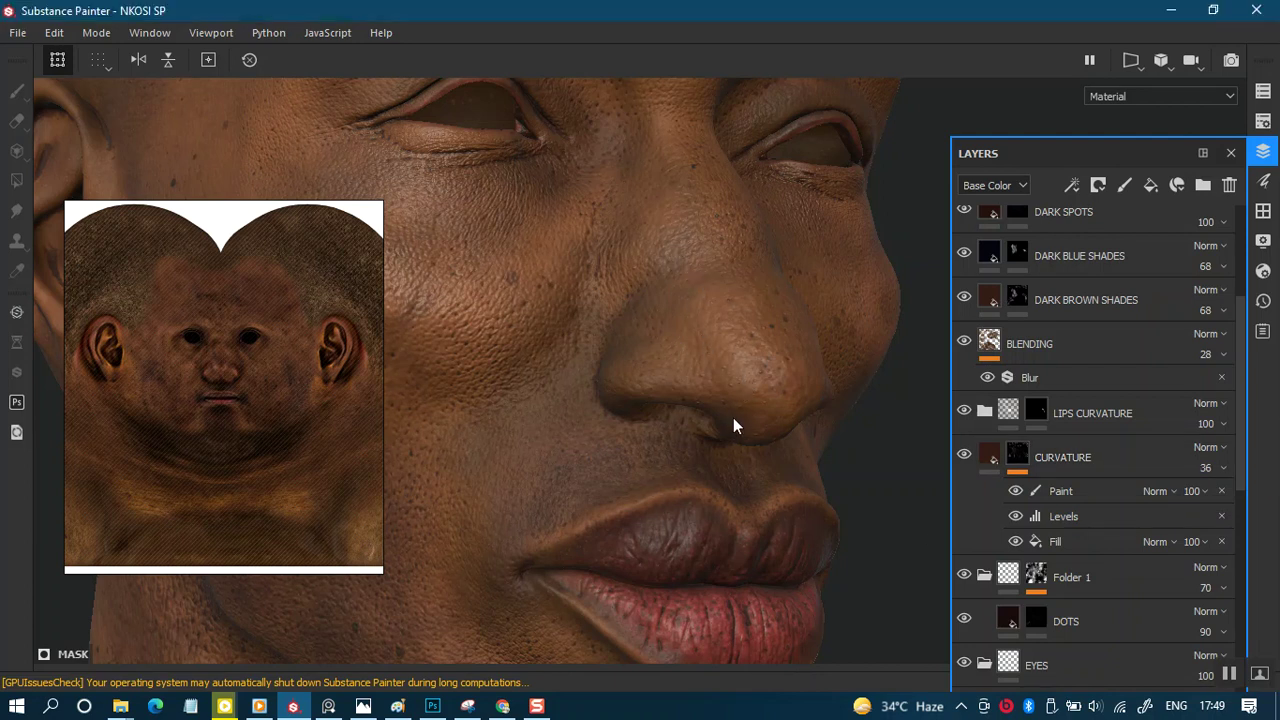
scroll(756, 400, "down", 4)
left_click_drag(756, 400, 789, 377)
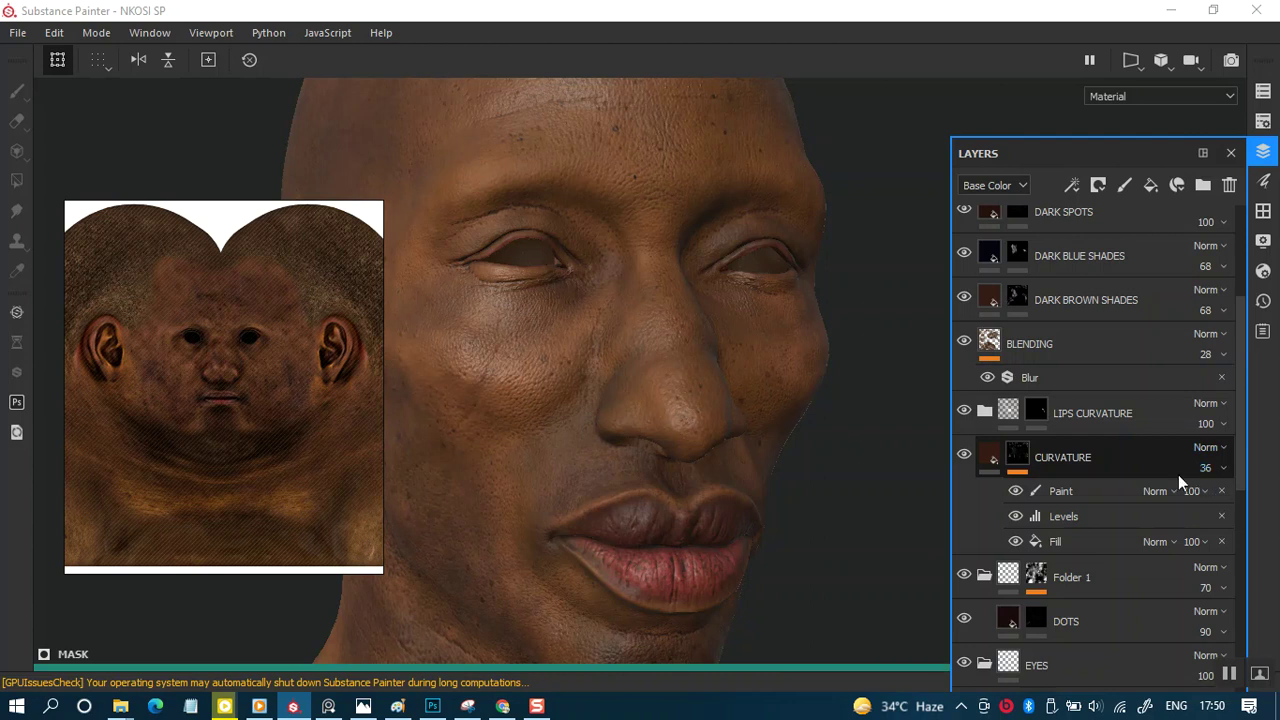
left_click(817, 526)
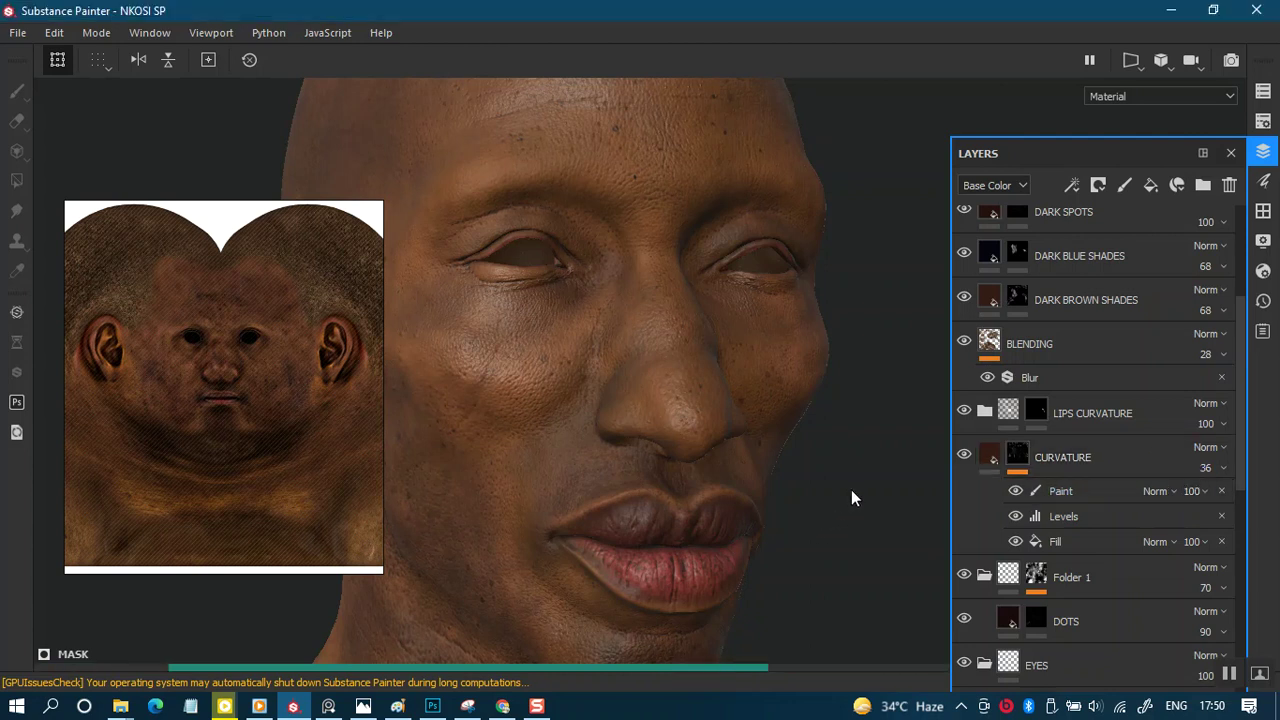
- Bring up the lowest layers of the stack and move the floating layer stack and albedo reference away from the face
left_click_drag(250, 446, 152, 438)
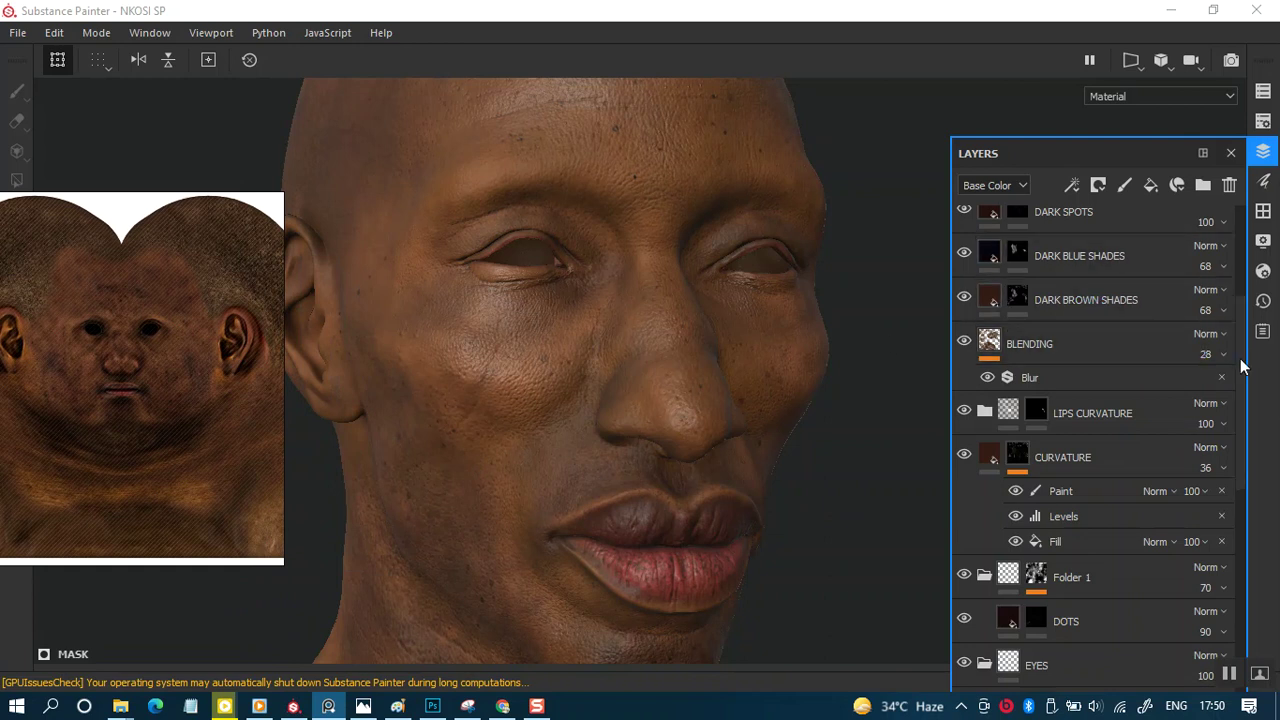
left_click_drag(1244, 397, 1234, 690)
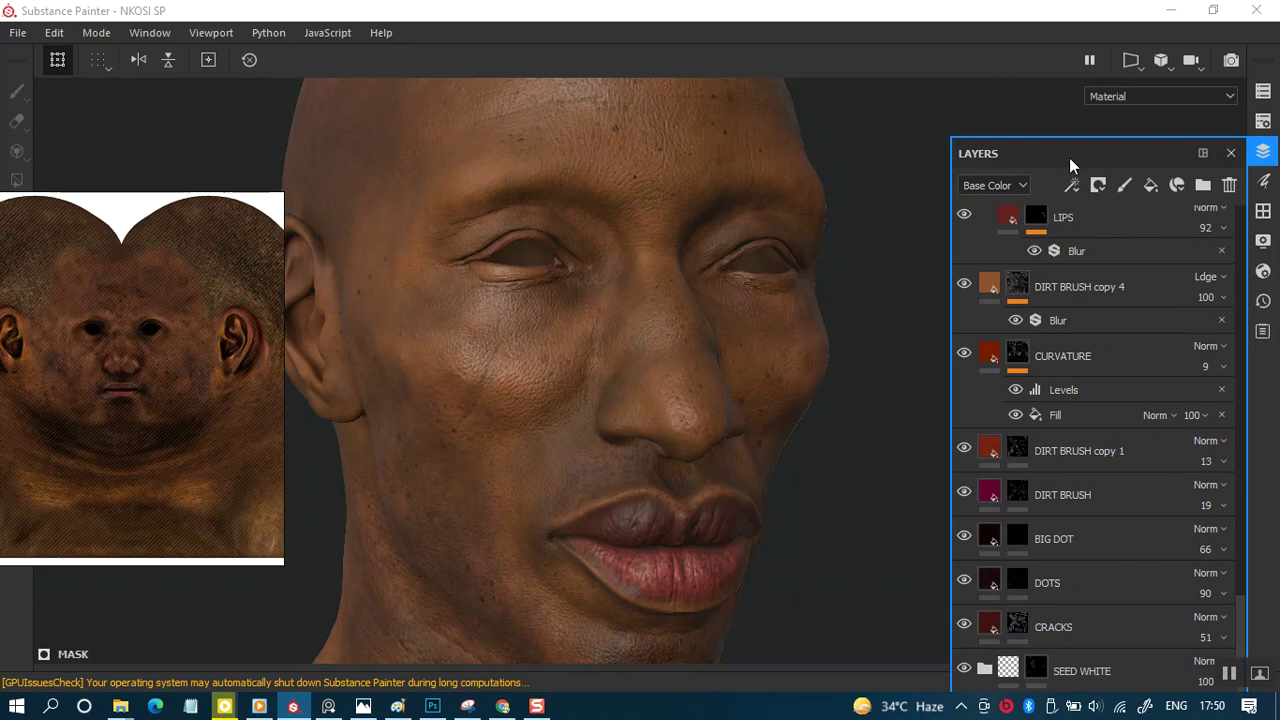
left_click_drag(1065, 153, 958, 29)
left_click_drag(180, 423, 14, 488)
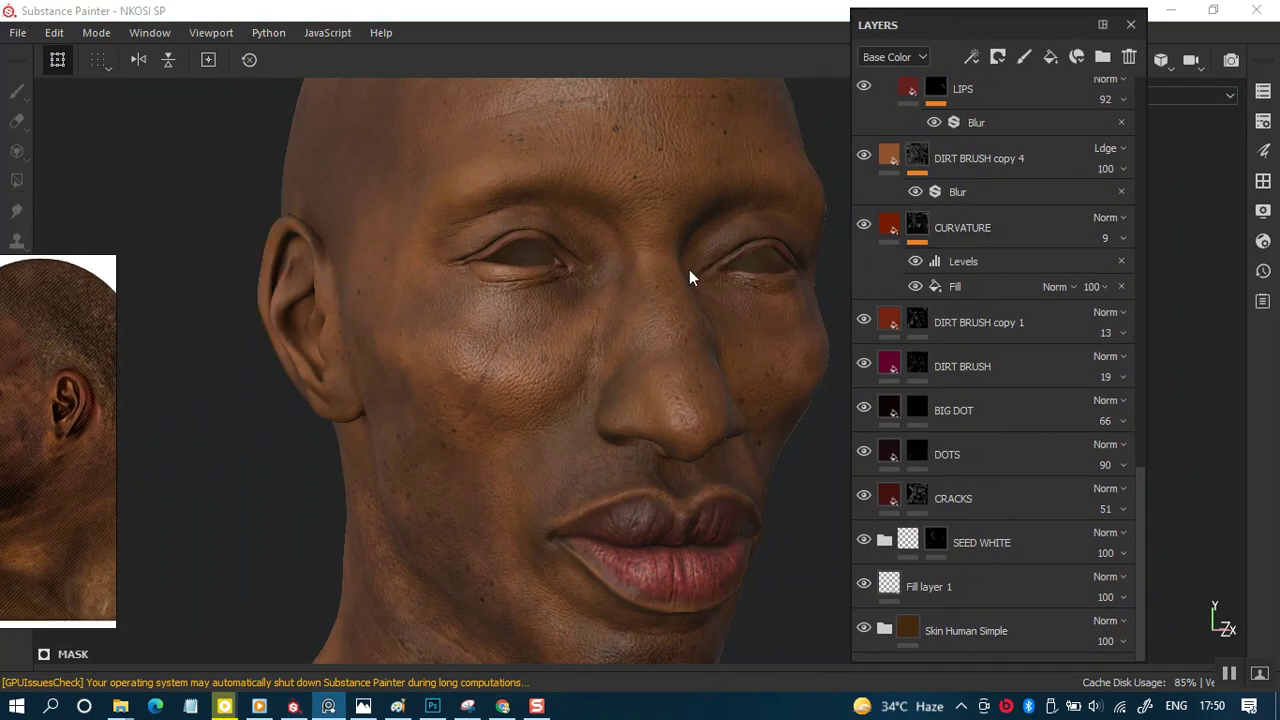
- Restore the full workspace with the shelf, layers and fill properties, and show the whole head model from the front
left_click_drag(639, 407, 614, 357)
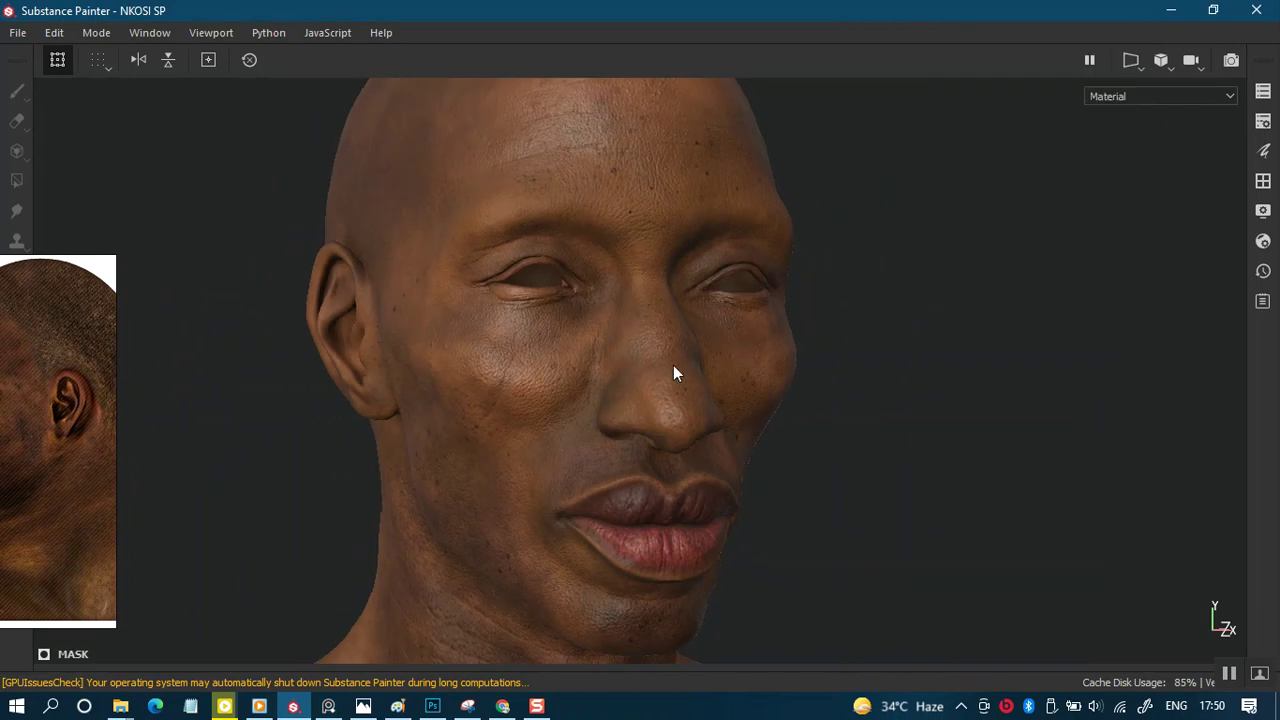
key("Tab")
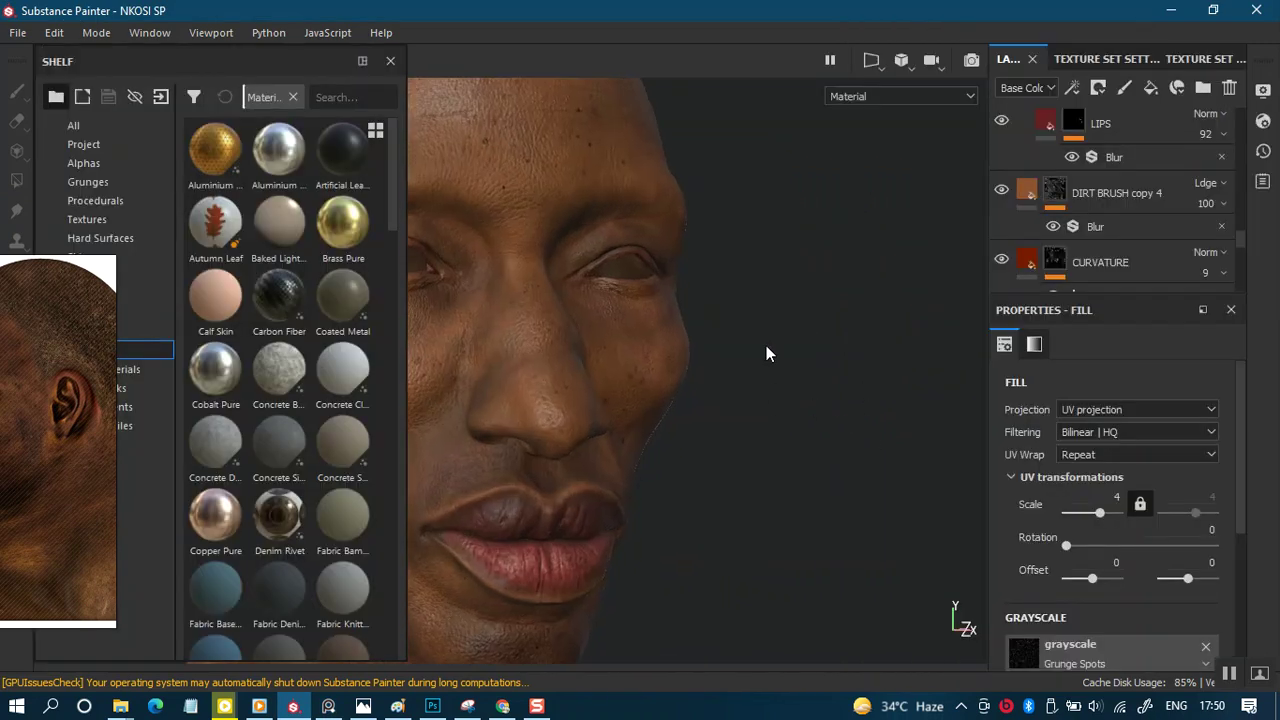
scroll(766, 354, "down", 1)
left_click_drag(689, 352, 820, 249)
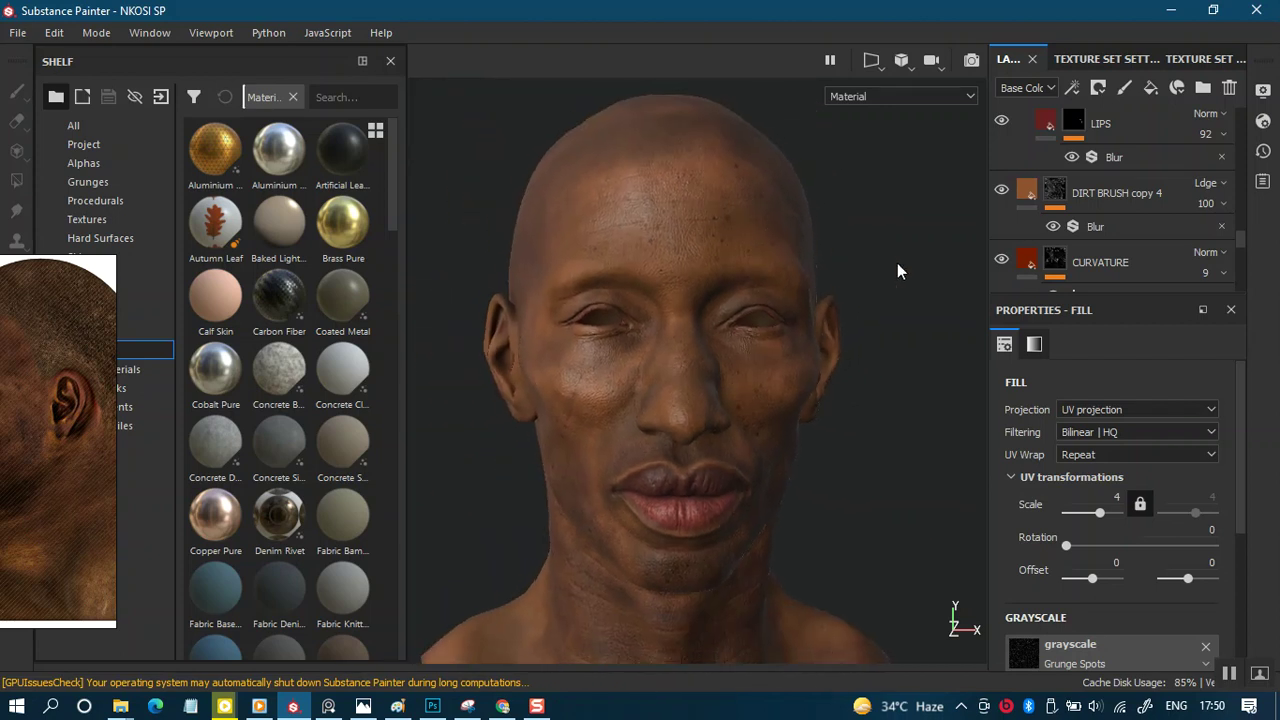
scroll(1243, 249, "down", 10)
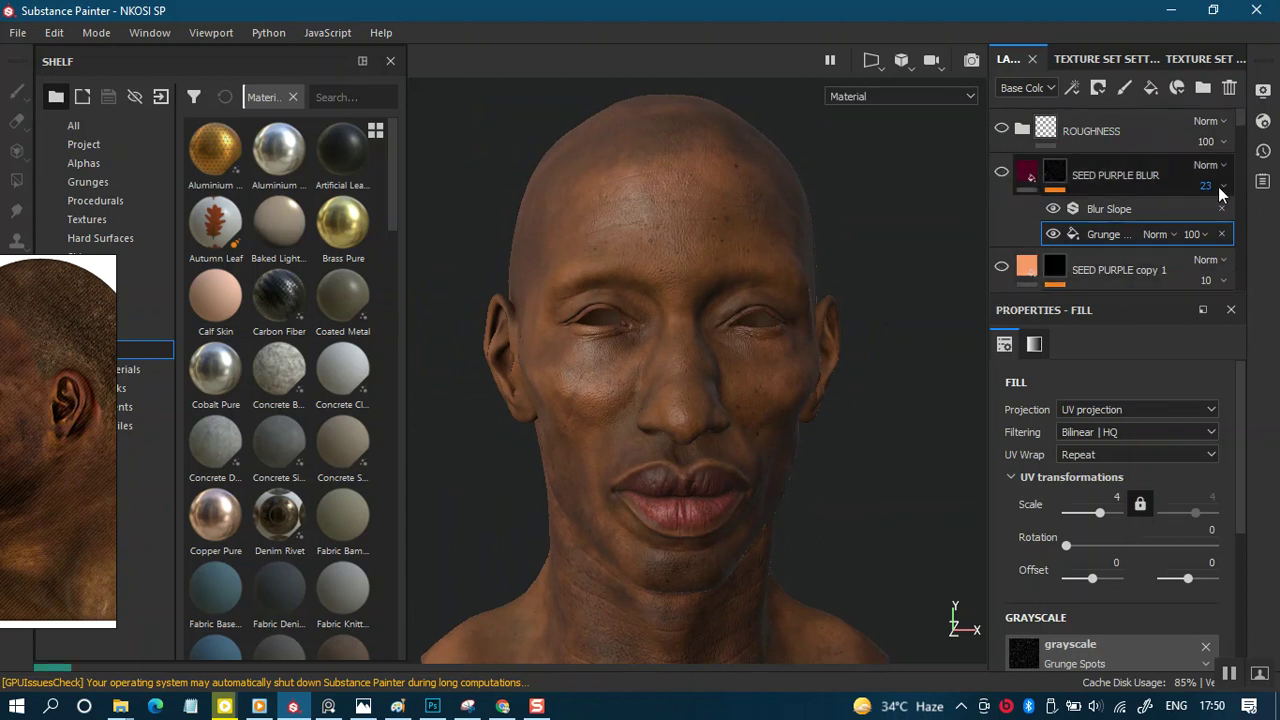
- Clear the workspace down to the viewport with a floating layer stack, and hide every layer from ROUGHNESS down to BLENDING
mouse_move(1241, 127)
left_mouse_down()
mouse_move(1240, 168)
mouse_move(1240, 147)
left_mouse_up()
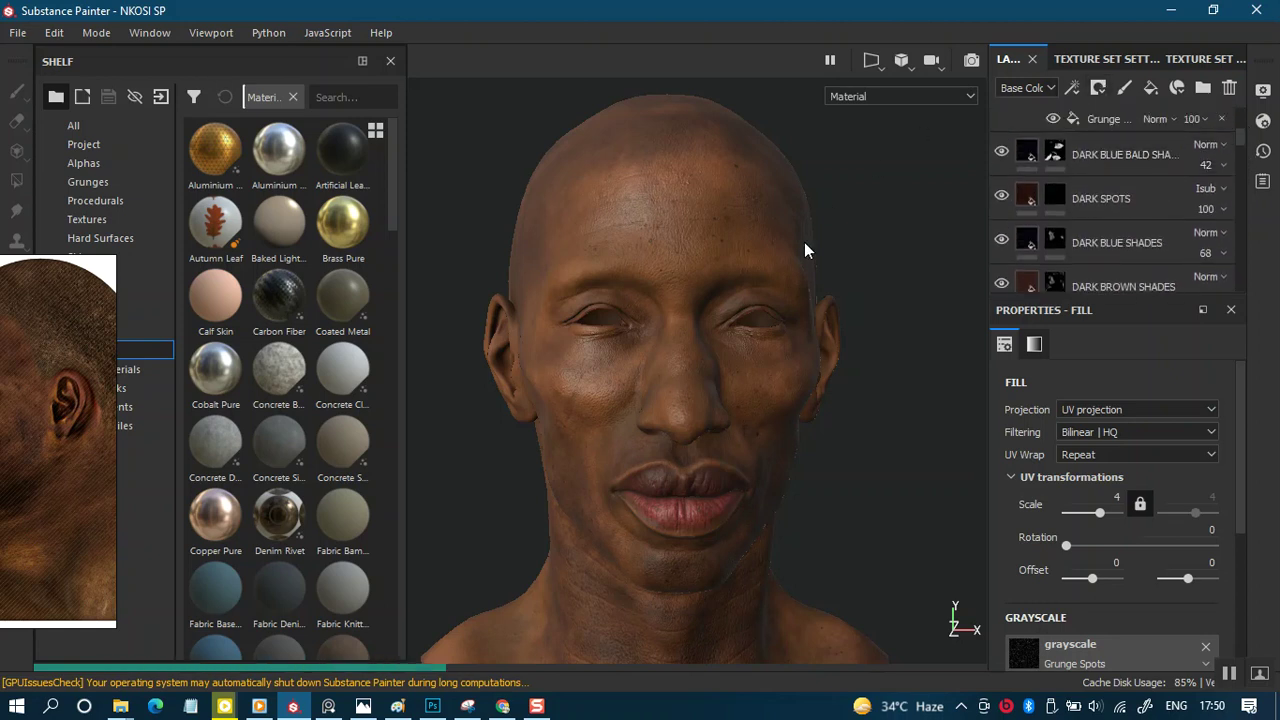
key("Tab")
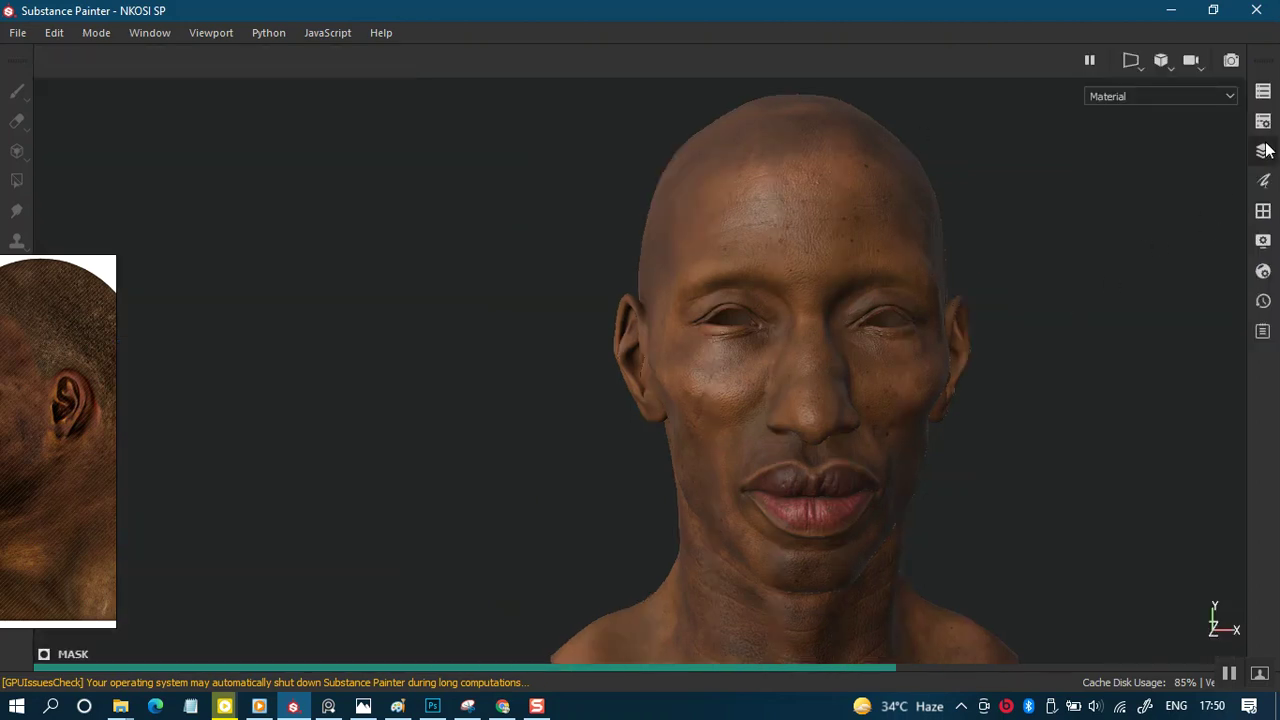
left_click(1262, 152)
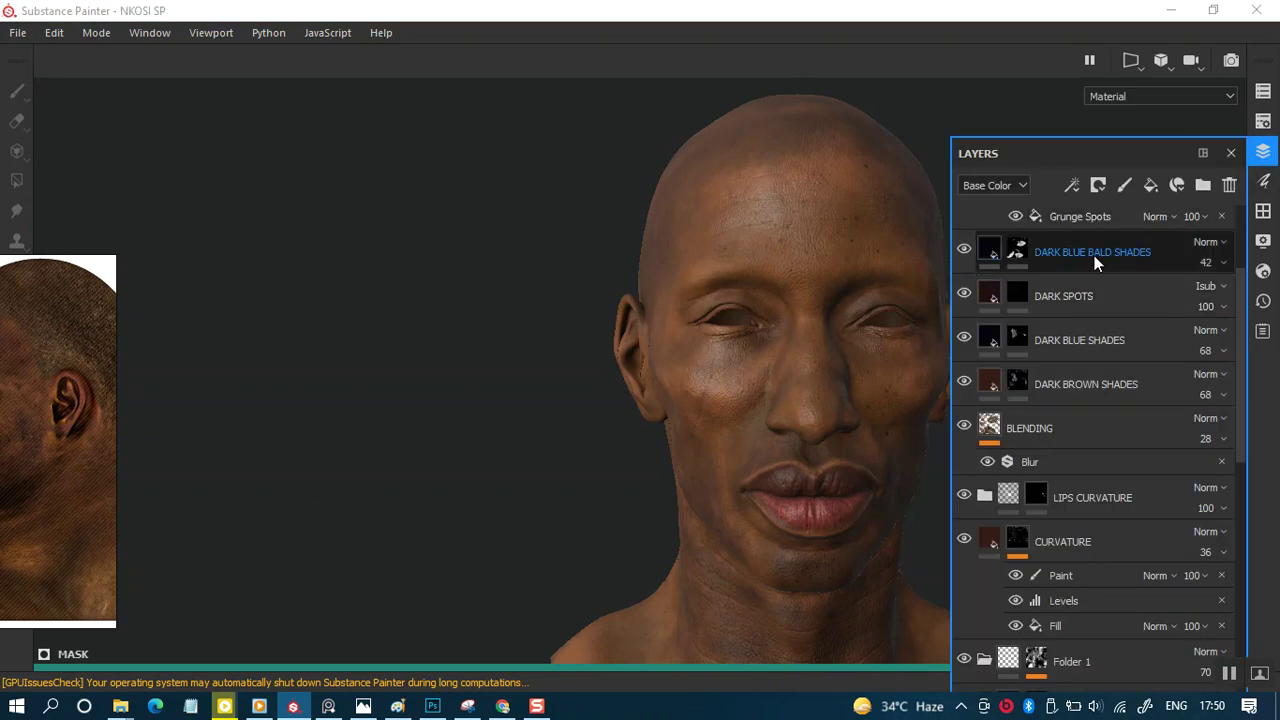
scroll(1247, 302, "up", 4)
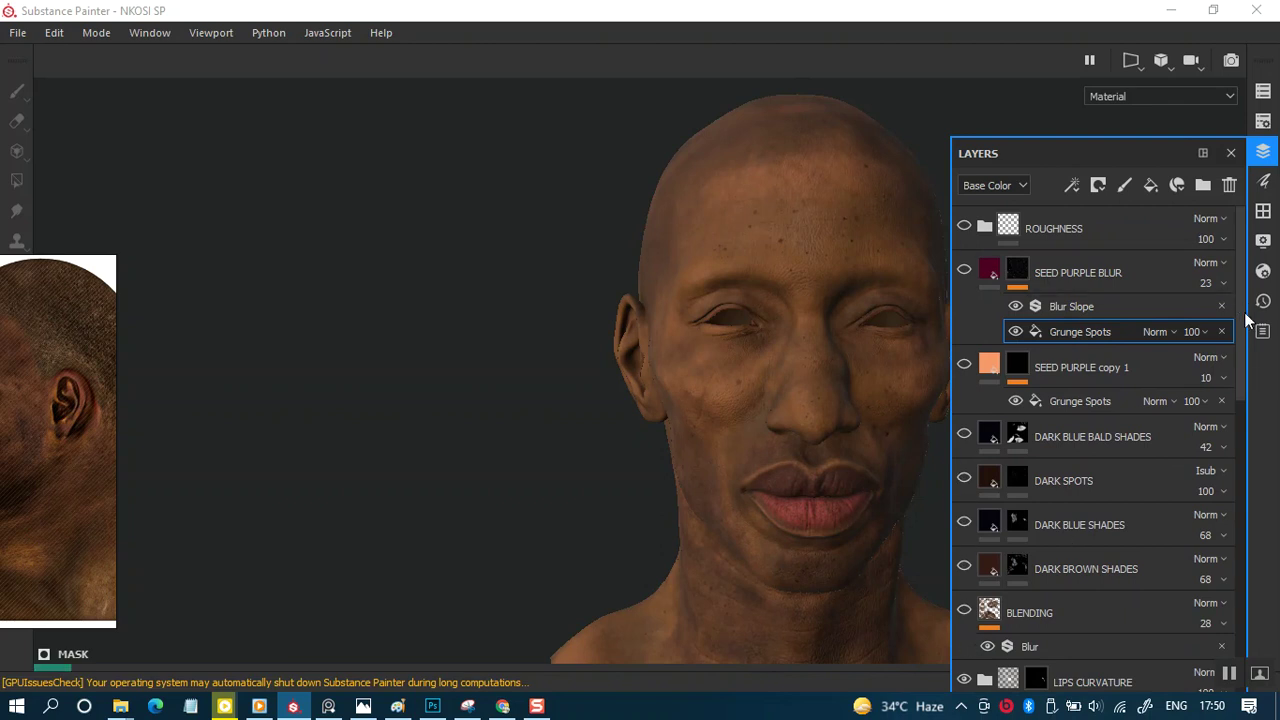
- Hide the layers and folders from LIPS CURVATURE down through Folder 1, DOTS, EYES, DIRT BRUSH copy 3 and LIPS
scroll(1225, 429, "down", 5)
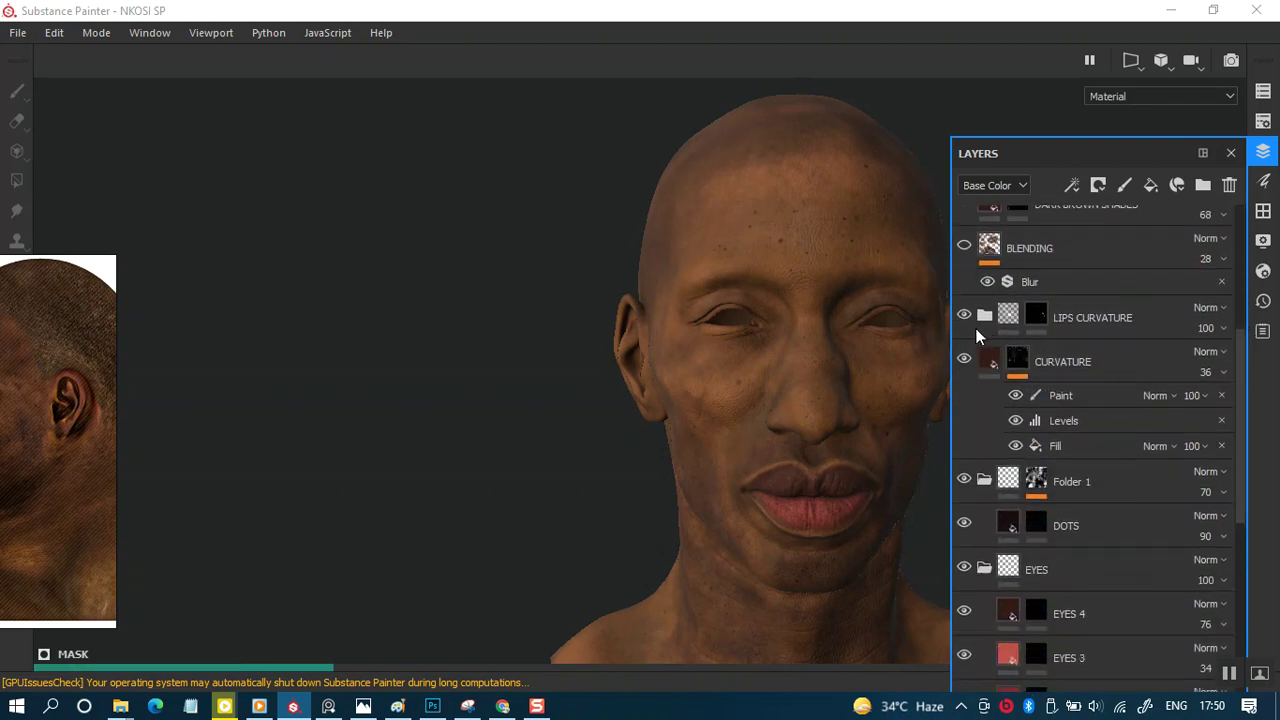
left_click(963, 523)
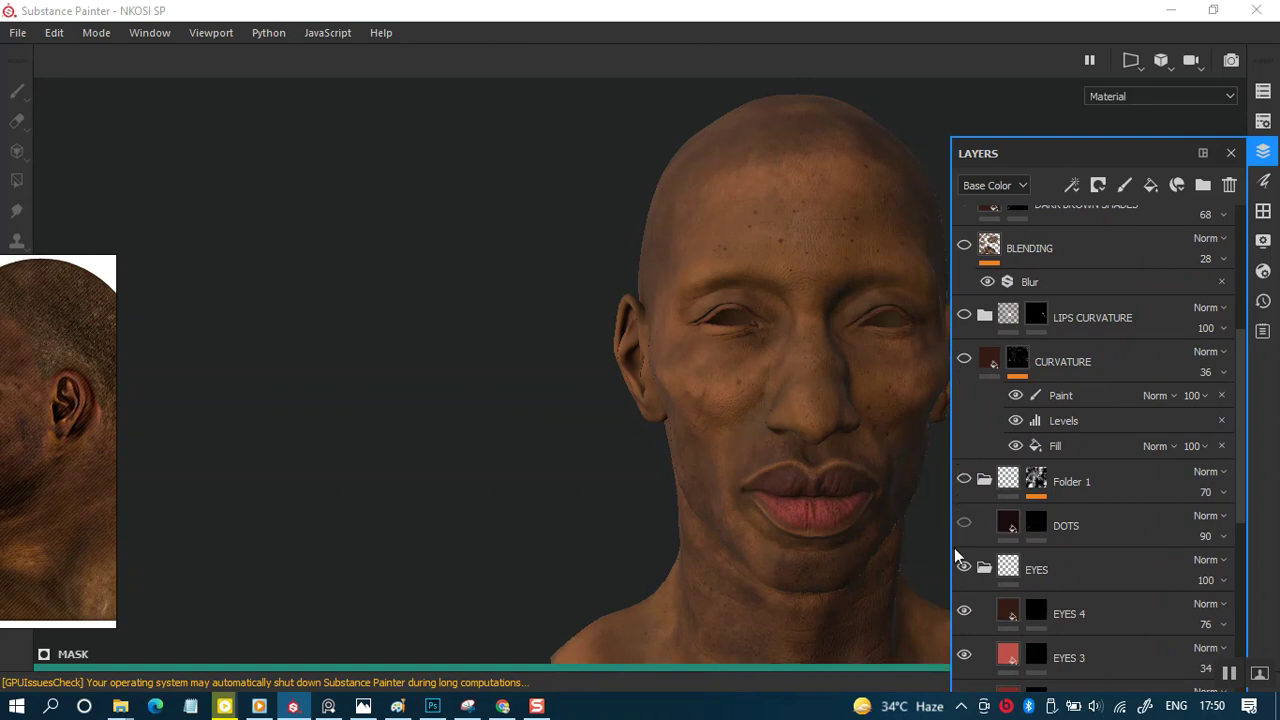
left_click_drag(1239, 505, 1235, 605)
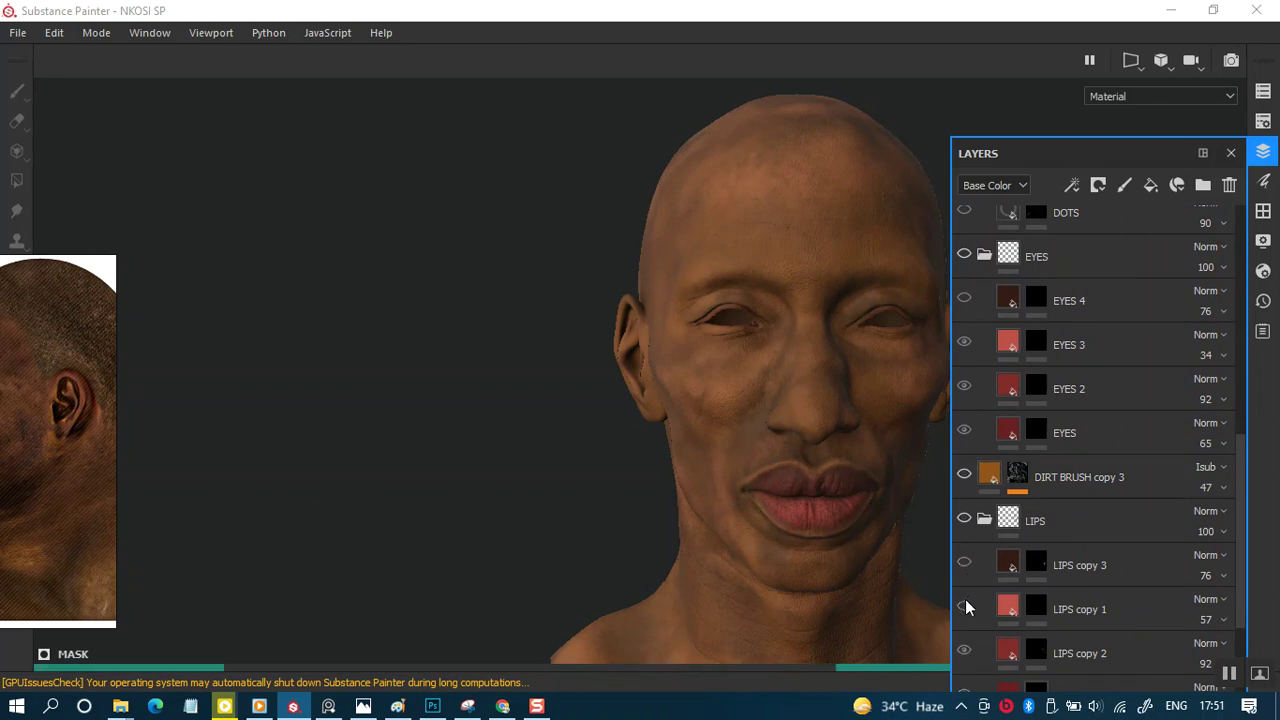
- Hide the layers from DIRT BRUSH copy 4 down to CRACKS, including the CURVATURE, BIG DOT and DOTS layers
left_click_drag(1234, 515, 1231, 622)
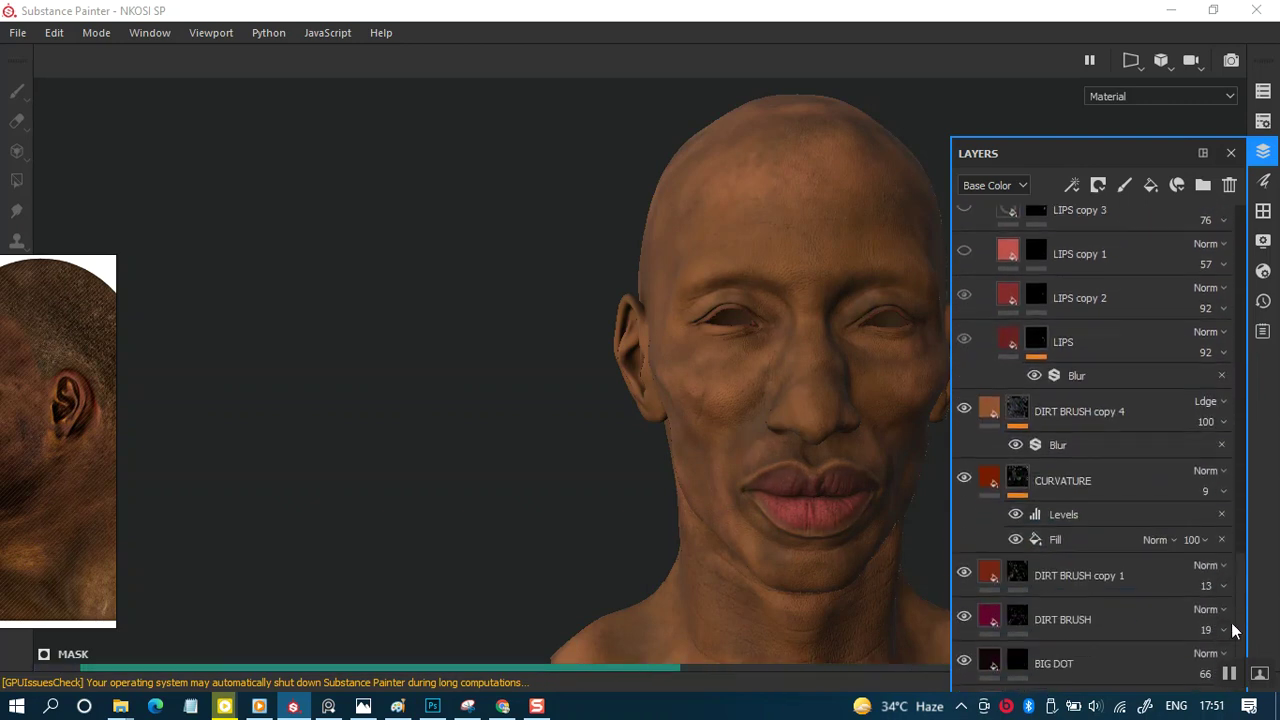
left_click(964, 350)
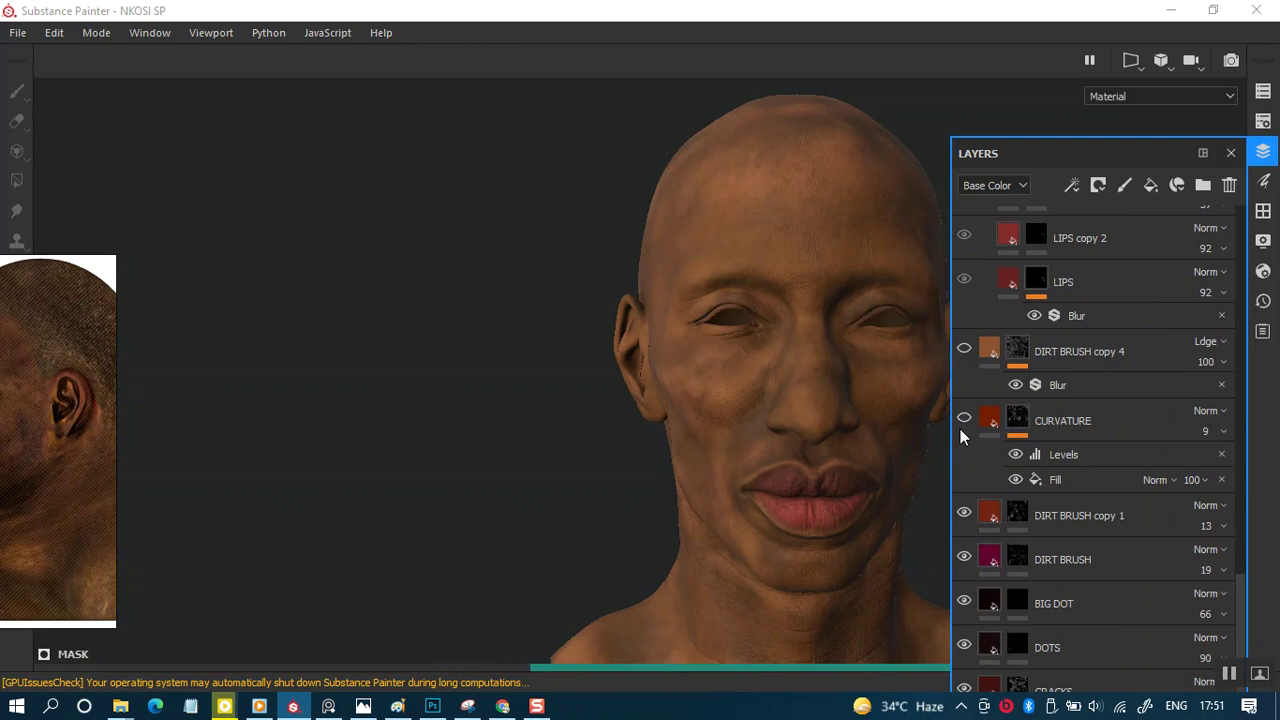
left_click(965, 557)
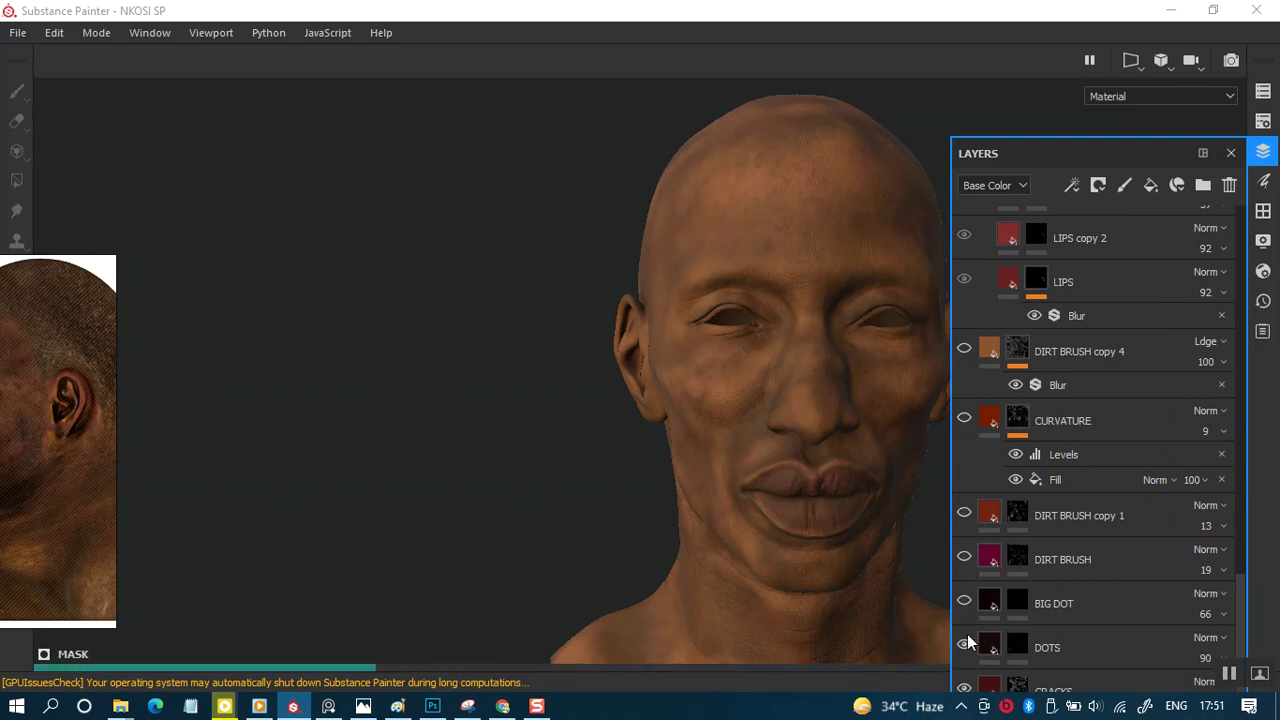
left_click_drag(1239, 637, 1238, 660)
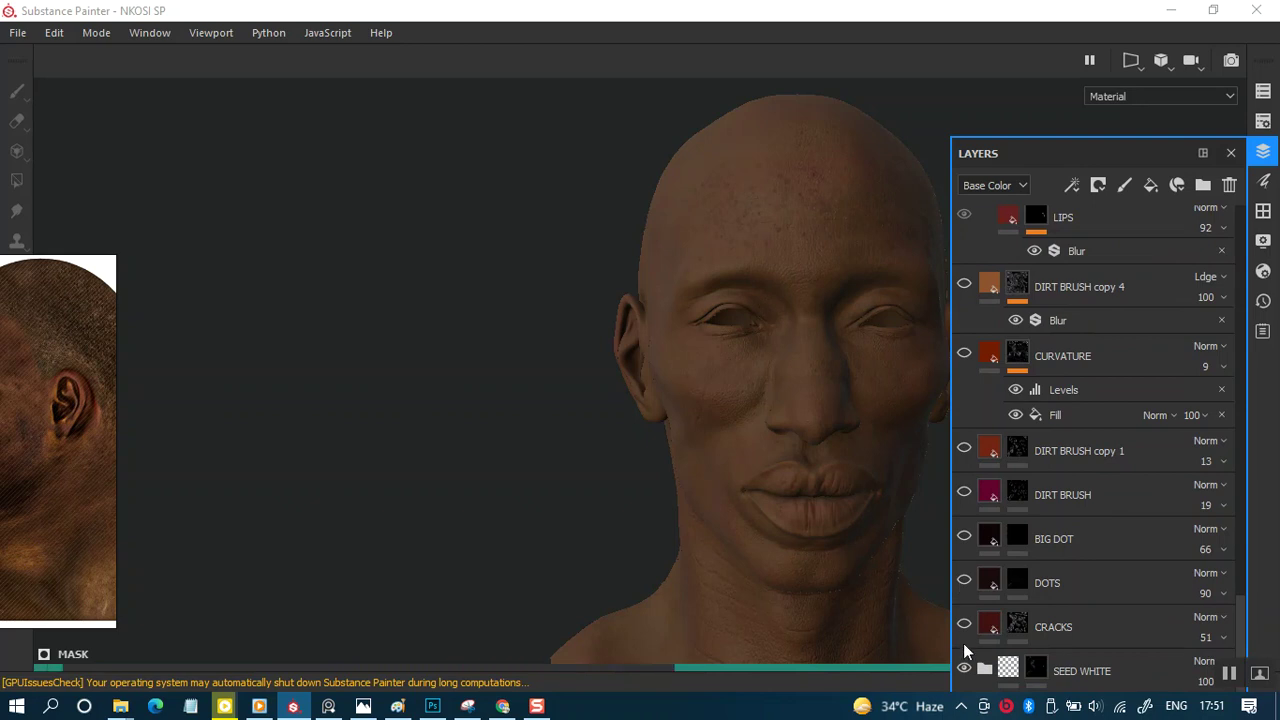
- Move the floating layer stack up to reach its base, and hide Fill layer 1 and the SEED WHITE and Skin Human Simple folders
mouse_move(1062, 155)
left_mouse_down()
mouse_move(926, 58)
mouse_move(953, 22)
left_mouse_up()
left_click_drag(1134, 549, 1134, 556)
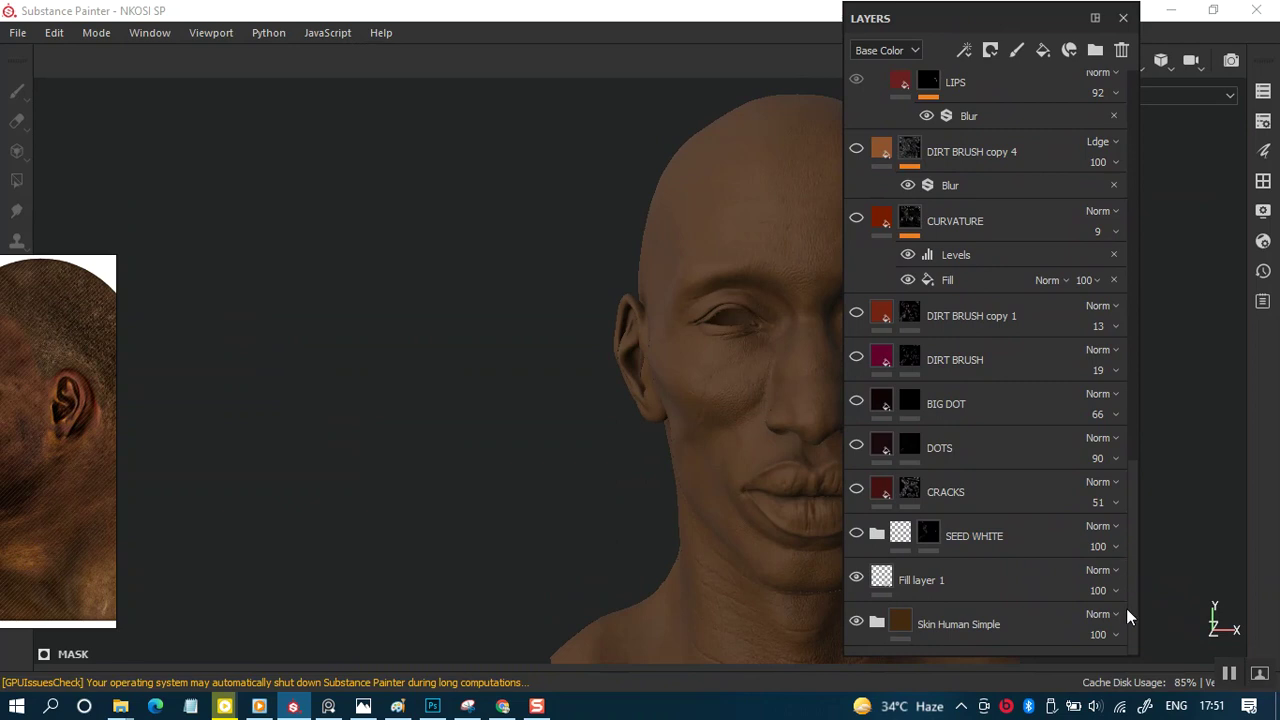
left_click(856, 621)
left_click(903, 561)
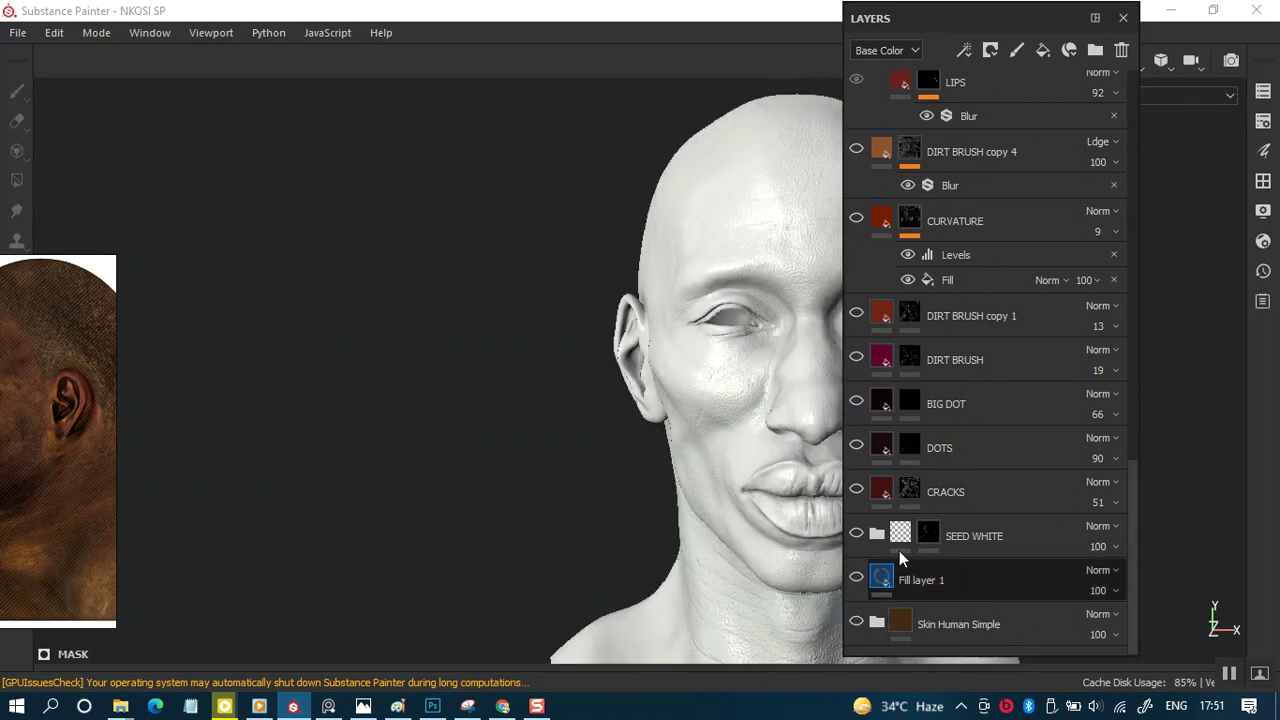
- Restore the full workspace and select the Skin Human Simple folder at the base of the layer stack
left_click(1123, 18)
key("Tab")
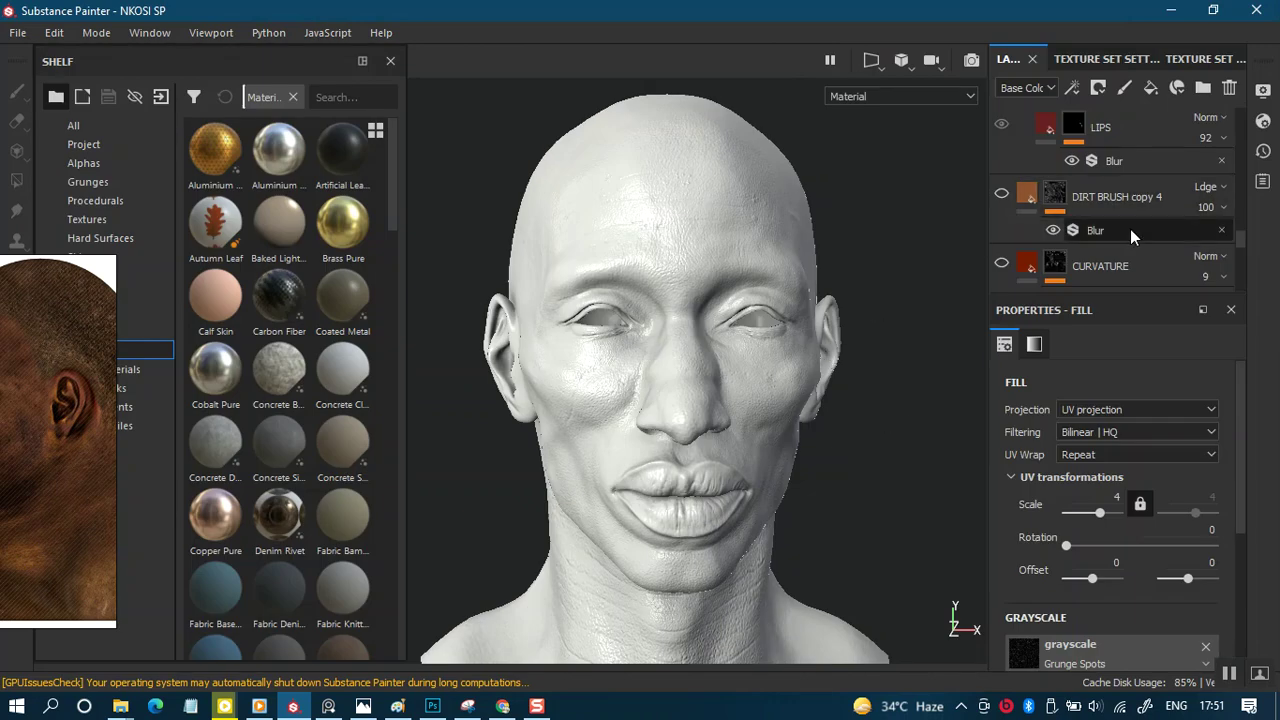
left_click_drag(1240, 244, 1240, 292)
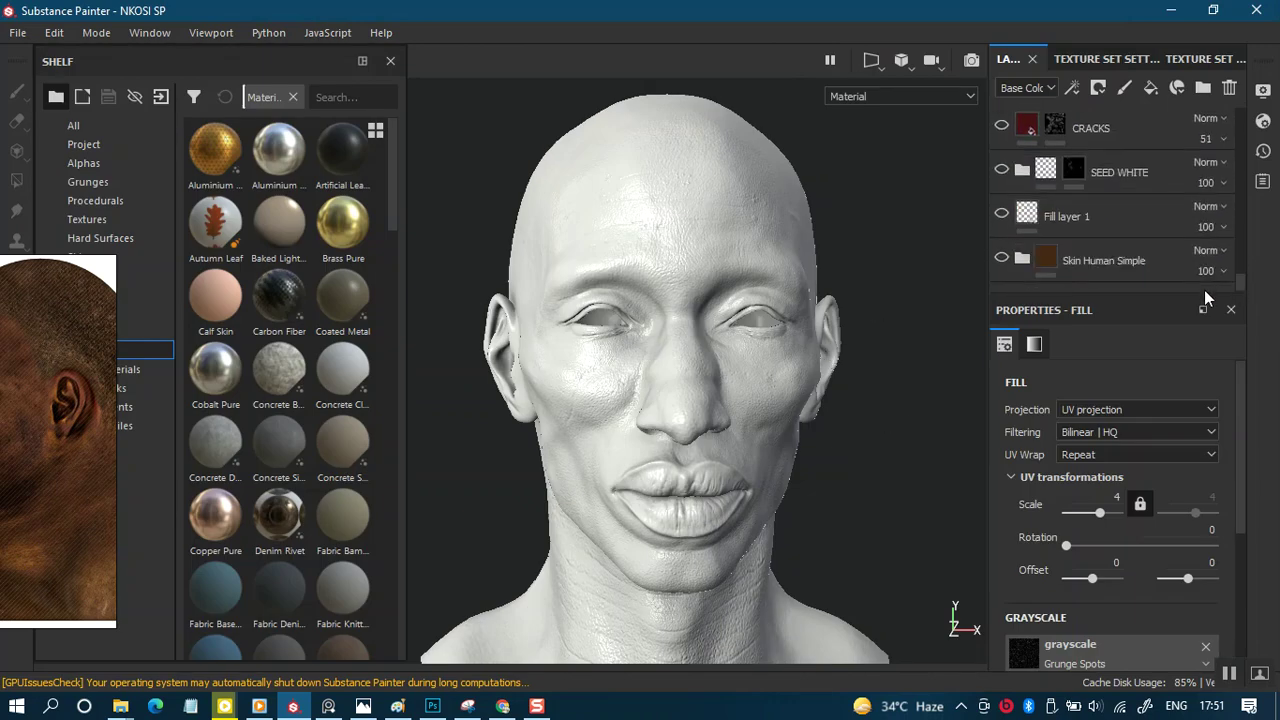
left_click(1100, 262)
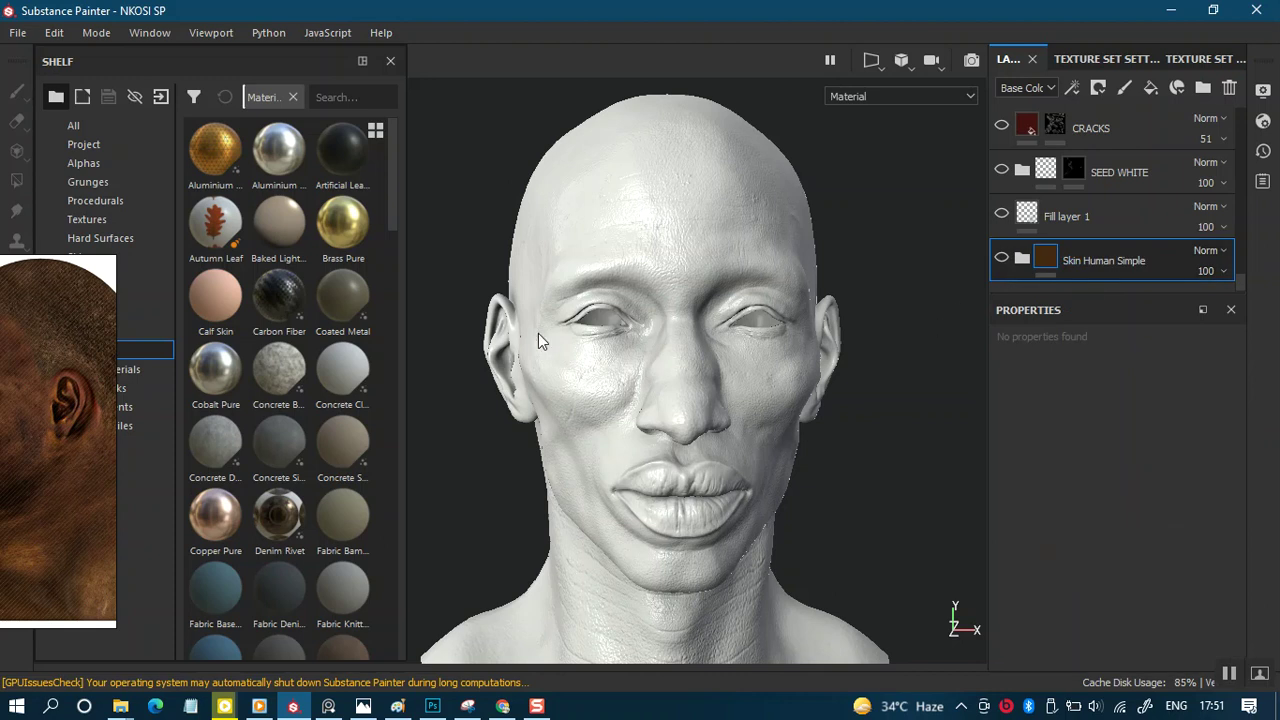
scroll(786, 332, "up", 2)
mouse_move(826, 407)
left_mouse_down()
mouse_move(903, 394)
mouse_move(743, 391)
mouse_move(826, 391)
mouse_move(821, 418)
left_mouse_up()
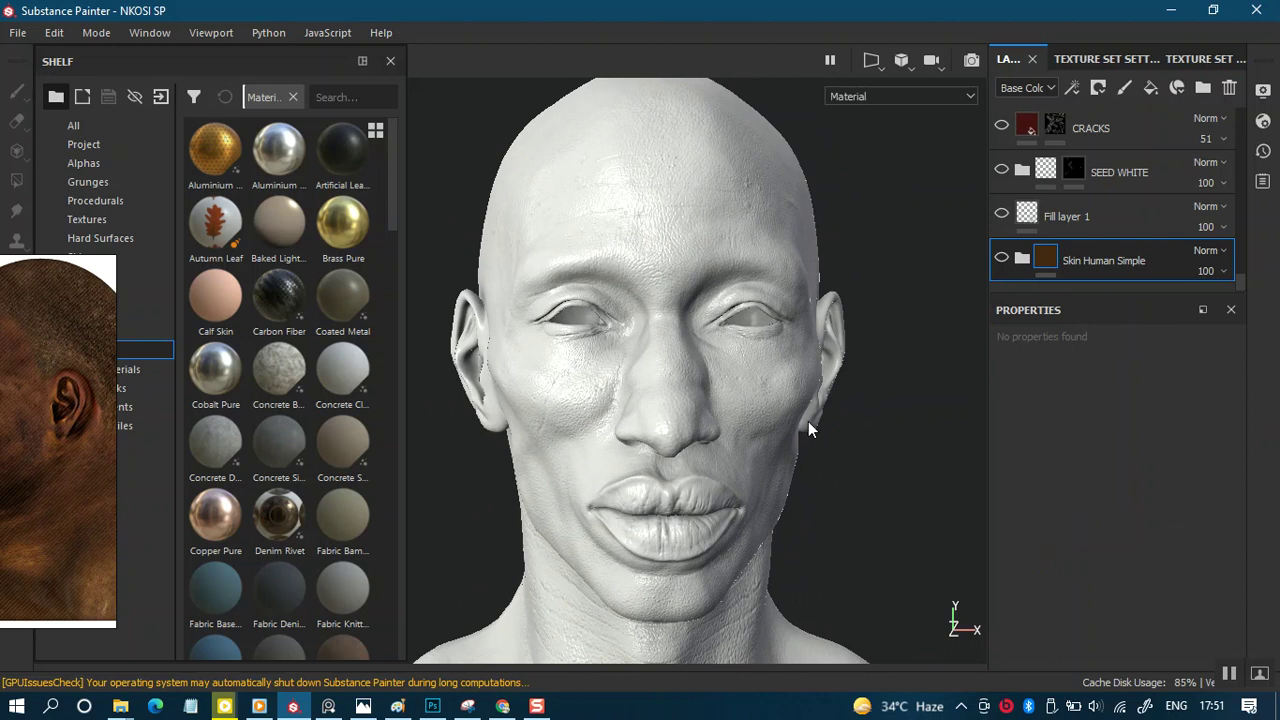
left_click_drag(797, 434, 798, 455)
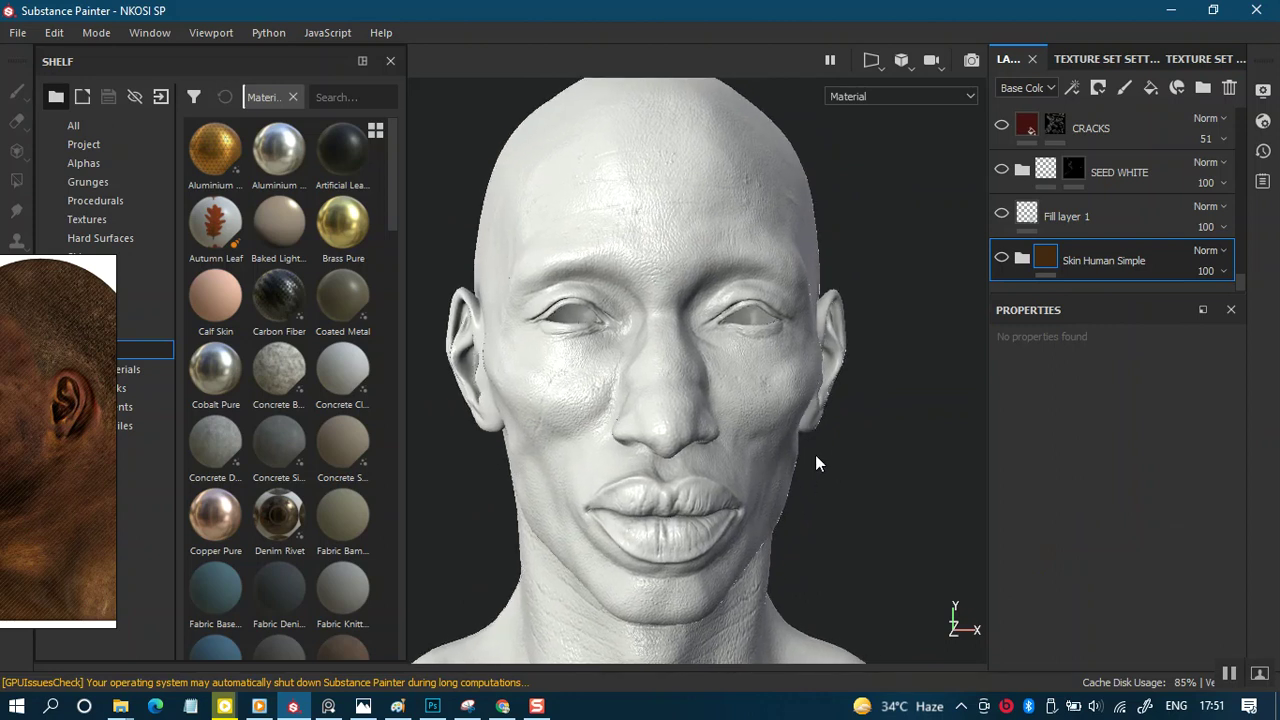